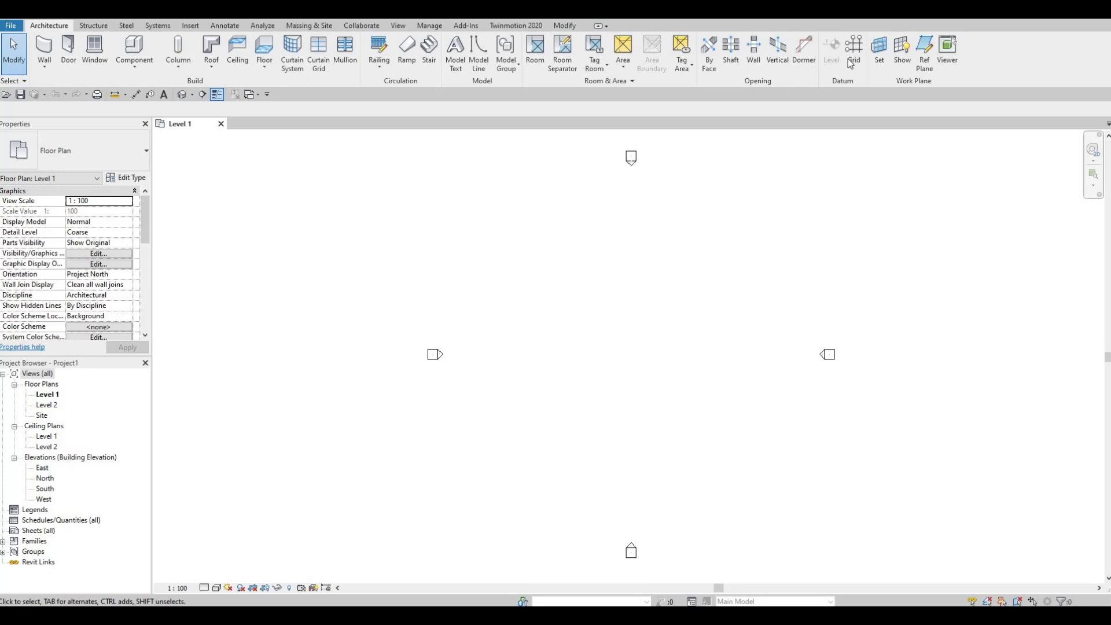
- Draw a vertical grid line upward between the south and north elevation markers, slightly west of the plan's centre
{"action": "key", "text": "g"}
{"action": "key", "text": "r"}
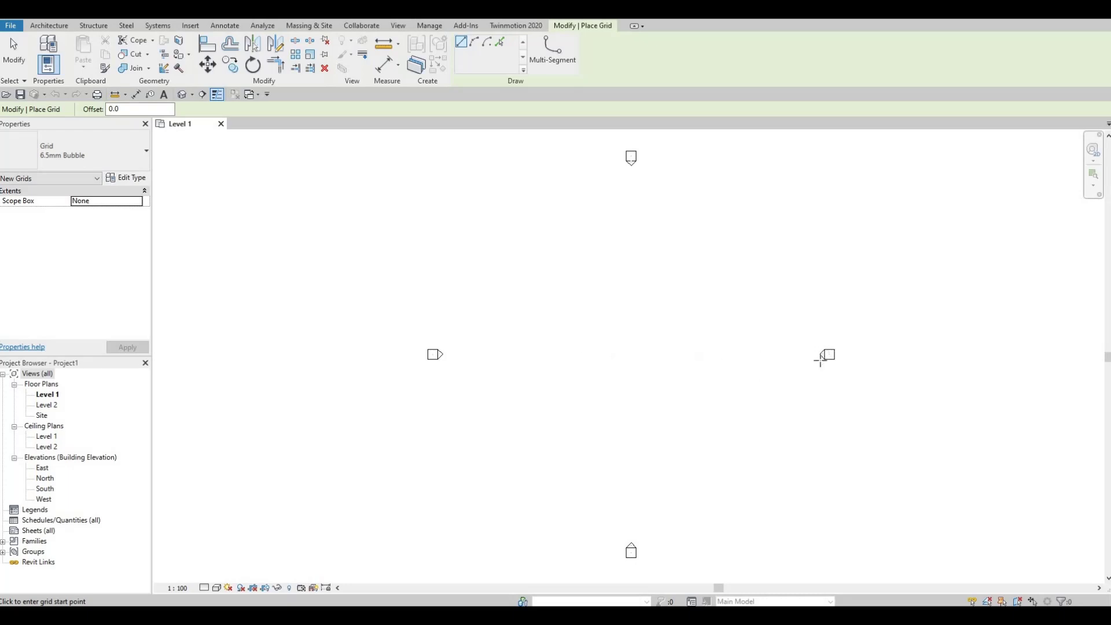
{"action": "left_click", "coordinate": [556, 489]}
{"action": "left_click", "coordinate": [555, 227]}
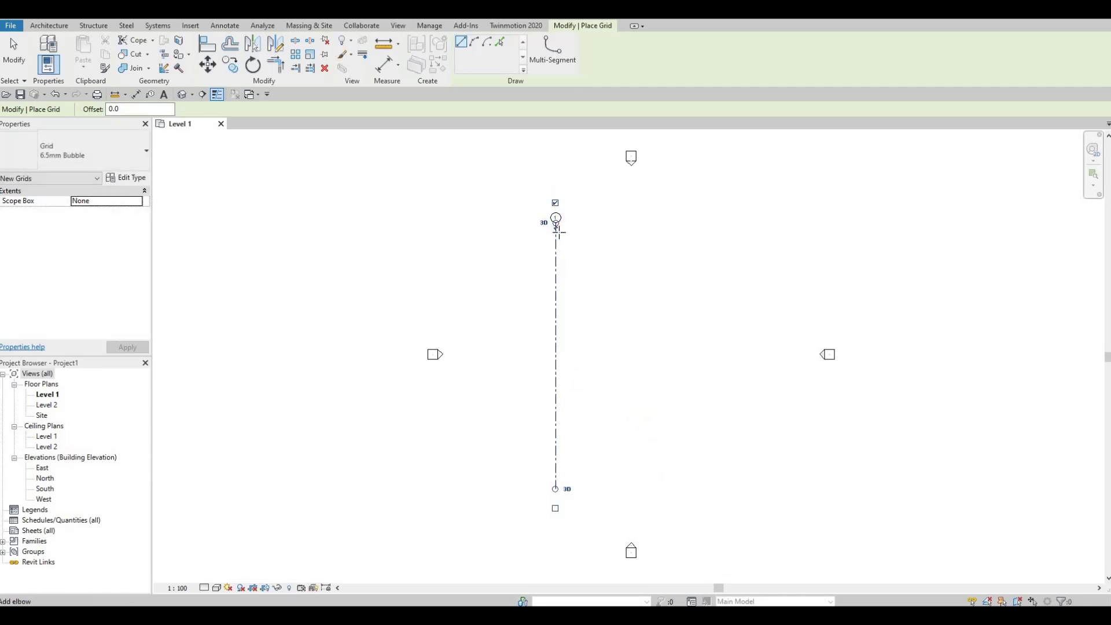
{"action": "scroll", "coordinate": [556, 223], "scroll_direction": "up", "scroll_amount": 1}
{"action": "scroll", "coordinate": [562, 249], "scroll_direction": "up", "scroll_amount": 3}
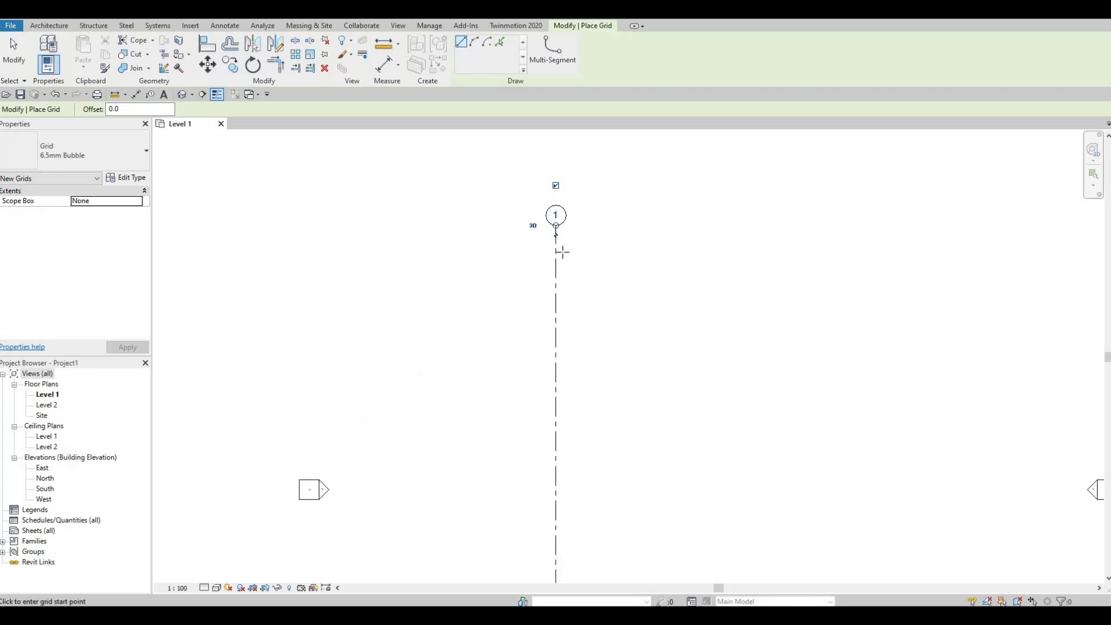
{"action": "key", "text": "Escape"}
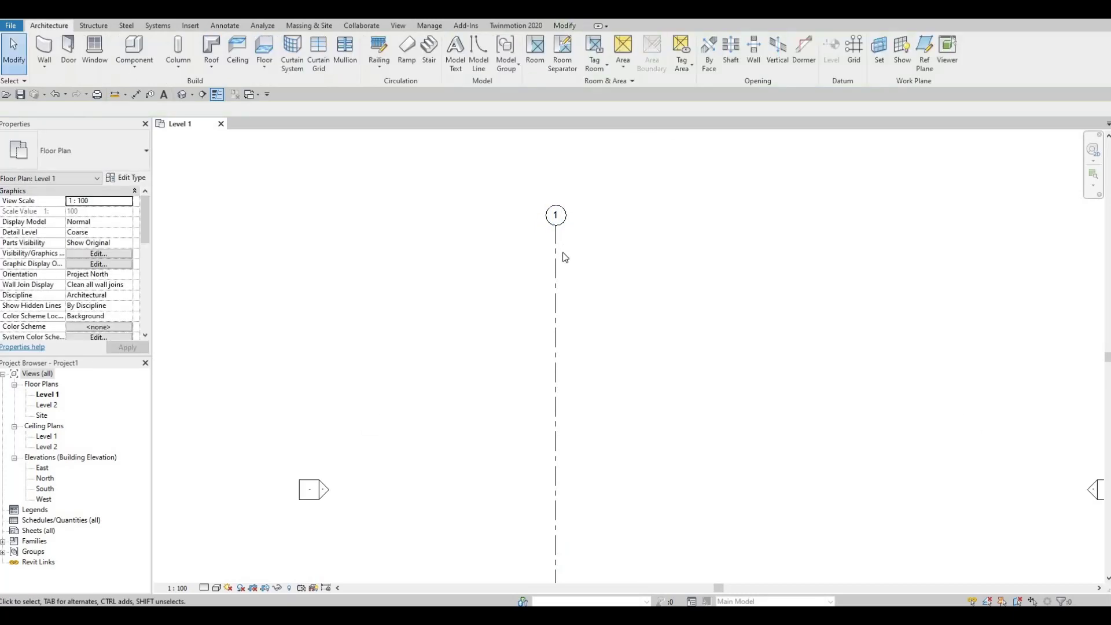
{"action": "key", "text": "Escape"}
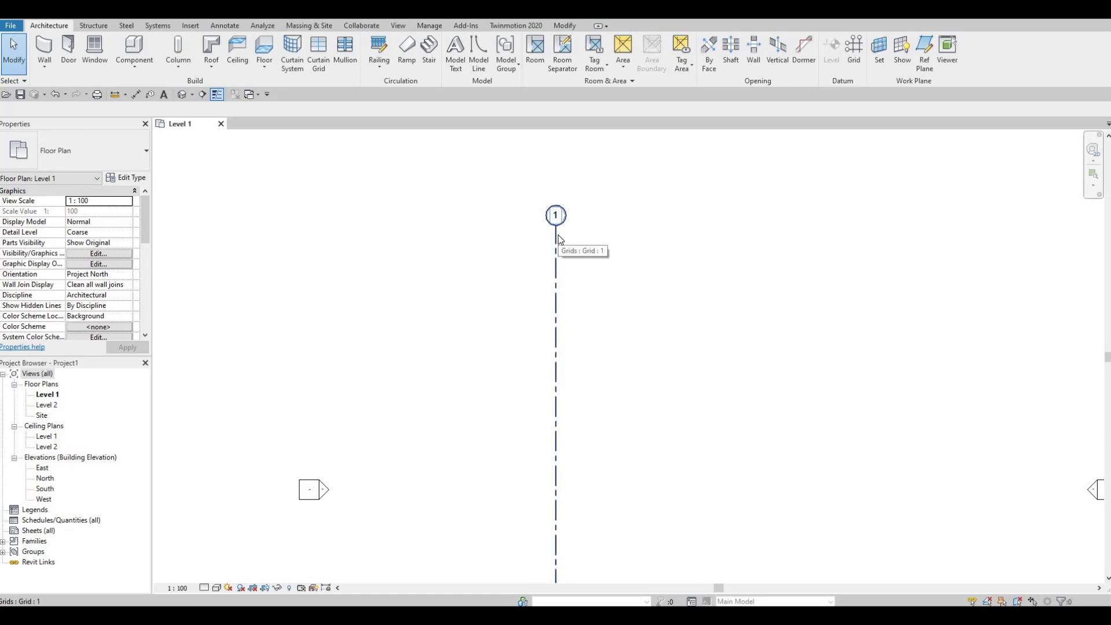
- Copy grid line 1 horizontally to the right by 2550, with multiple copying enabled
{"action": "left_click", "coordinate": [558, 235]}
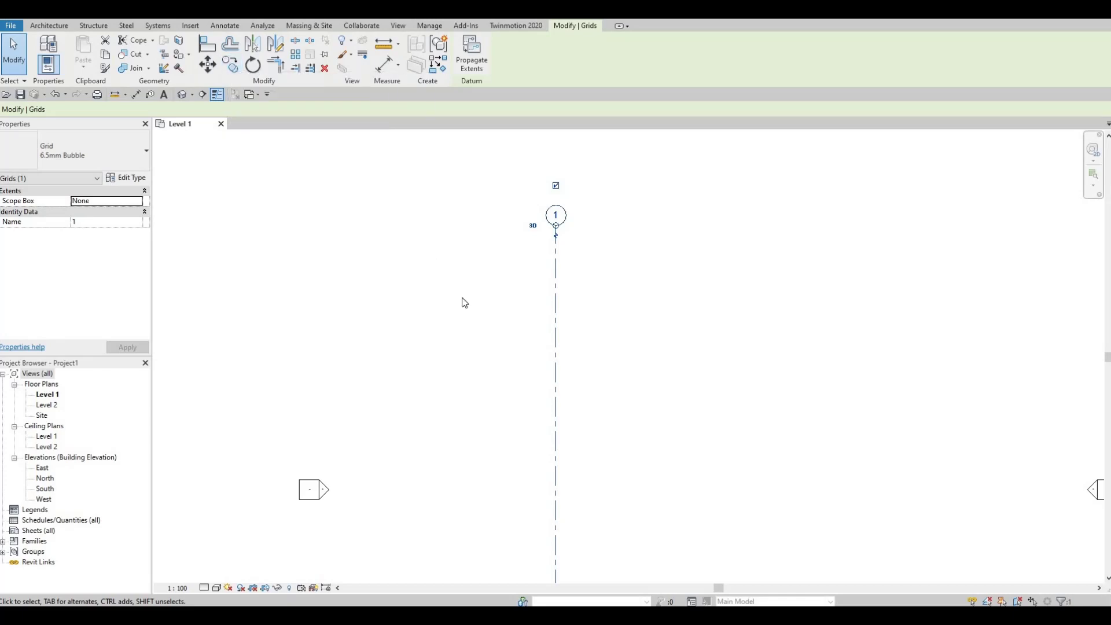
{"action": "key", "text": "c"}
{"action": "key", "text": "o"}
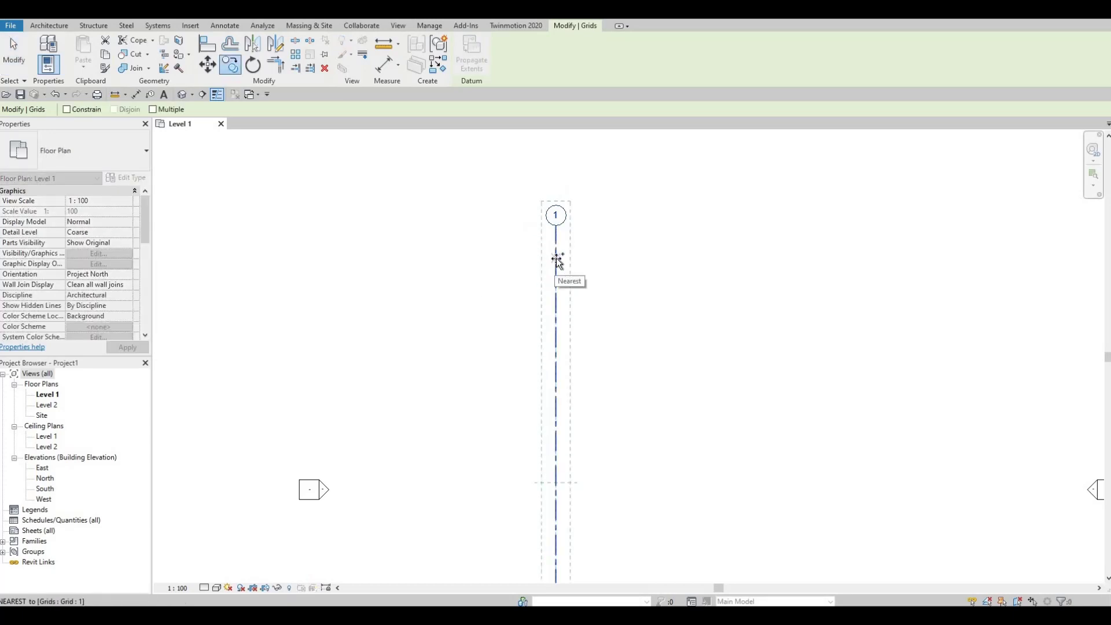
{"action": "left_click", "coordinate": [556, 259]}
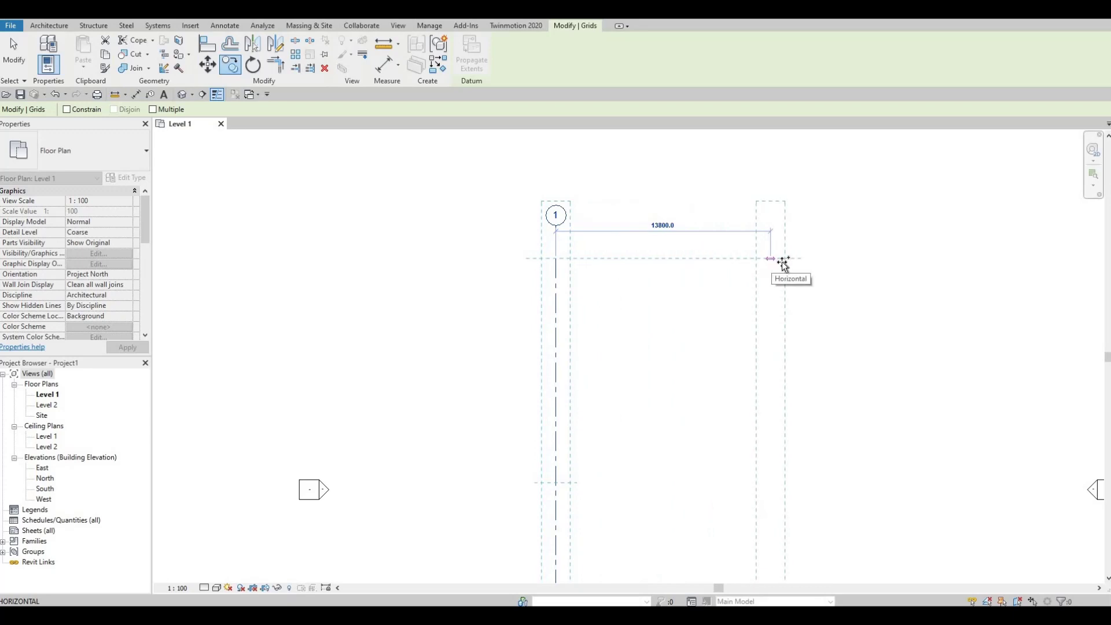
{"action": "left_click", "coordinate": [798, 256]}
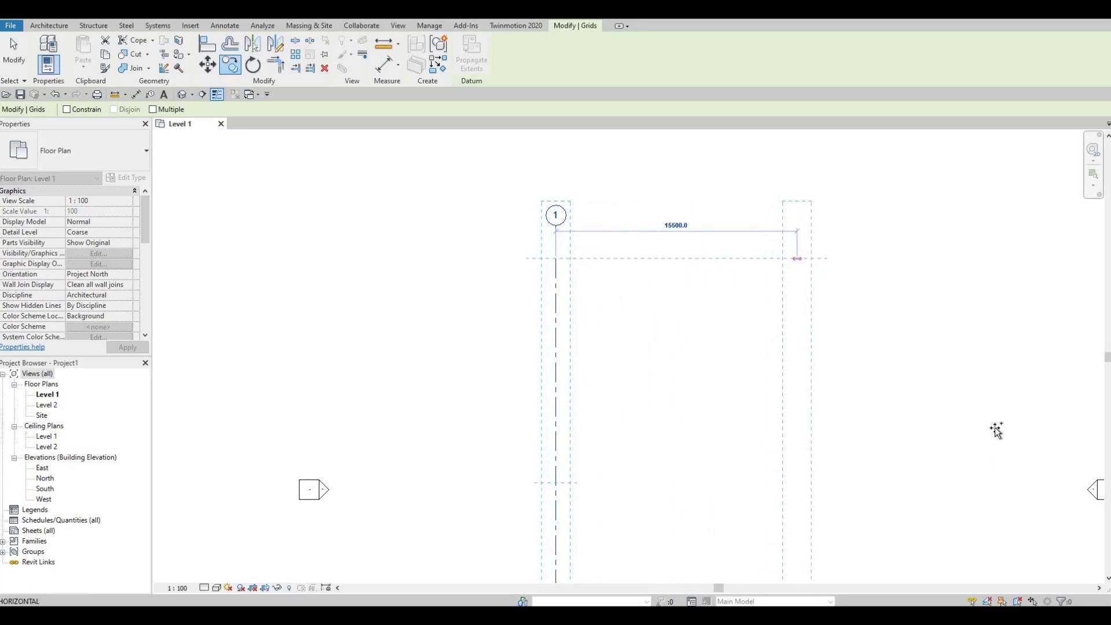
{"action": "key", "text": "F1"}
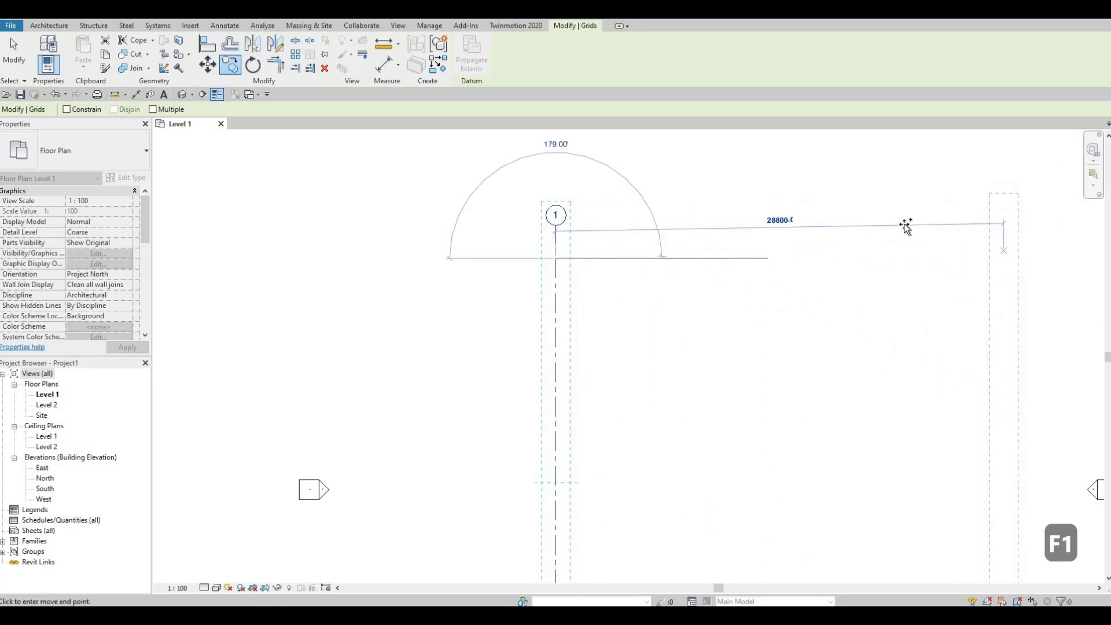
{"action": "scroll", "coordinate": [906, 226], "scroll_direction": "down", "scroll_amount": 3}
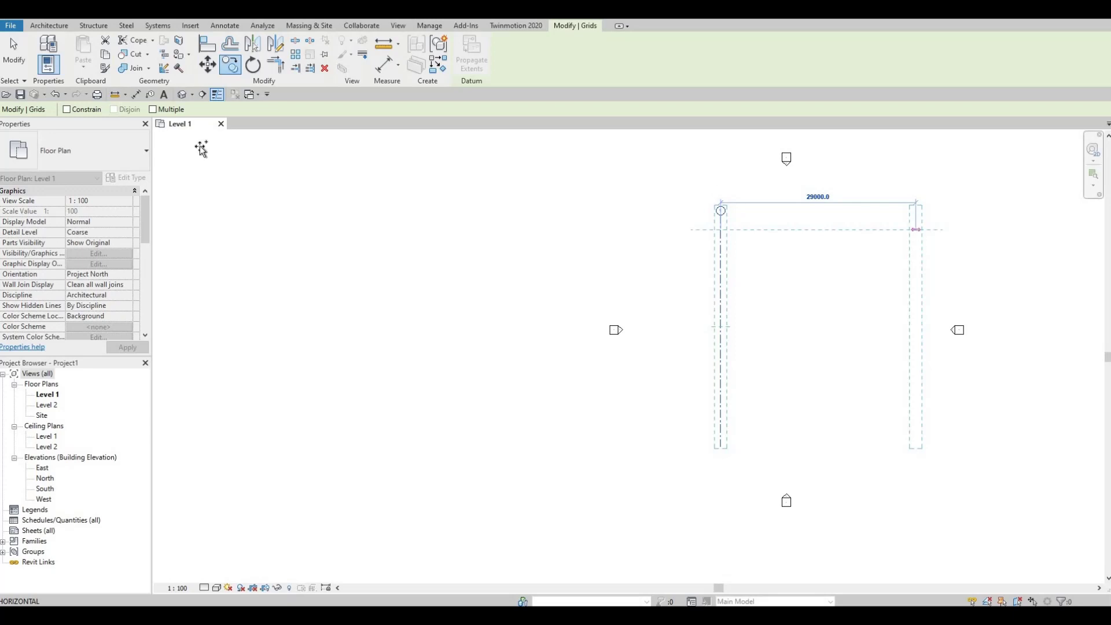
{"action": "left_click", "coordinate": [152, 109]}
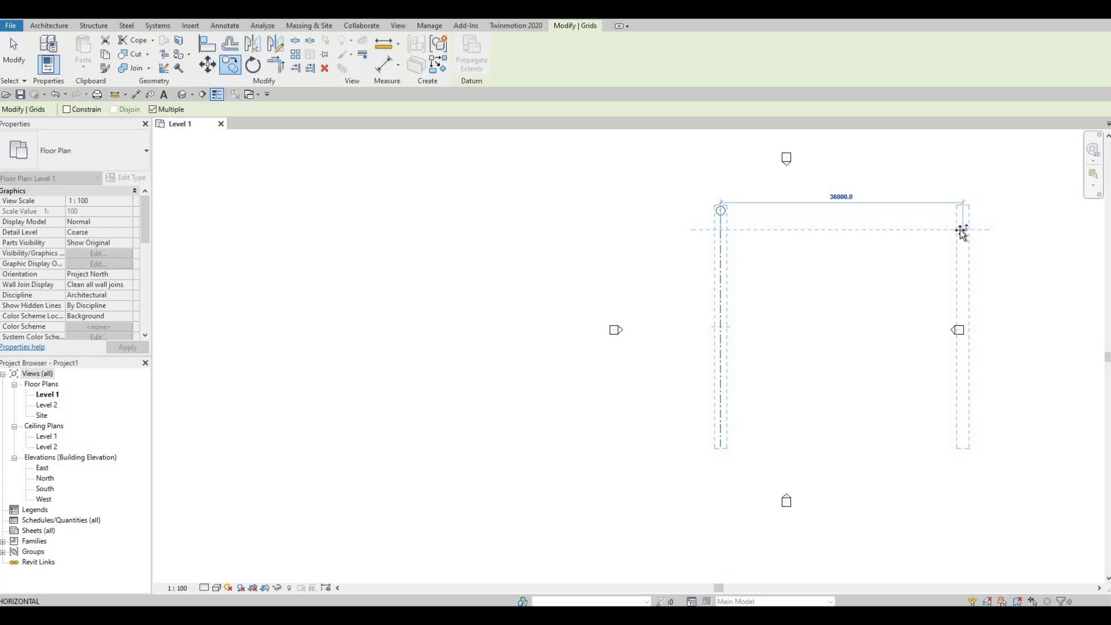
{"action": "type", "text": "3000"}
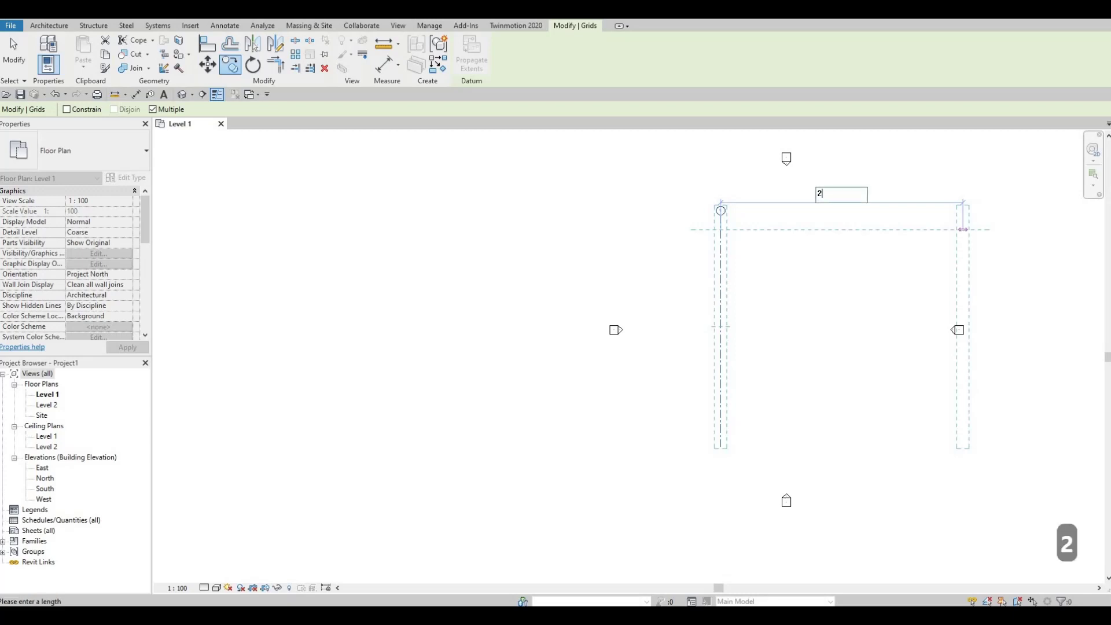
{"action": "key", "text": "Return"}
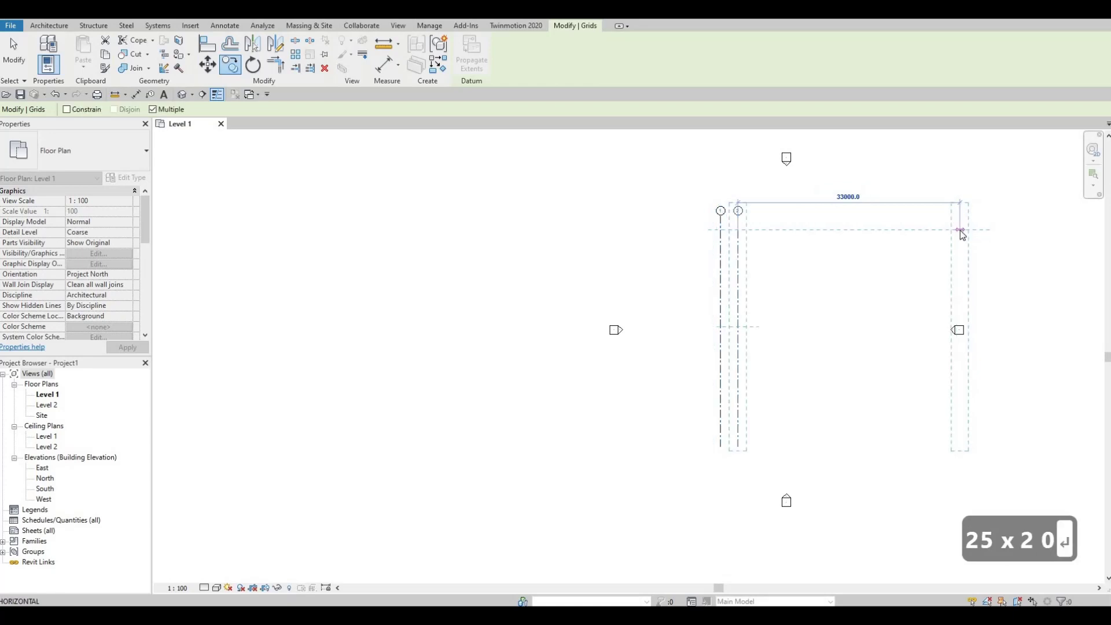
- Add two more grid copies to the right at successive spacings of 3826 and 2626, creating grids 3 and 4
{"action": "type", "text": "3826"}
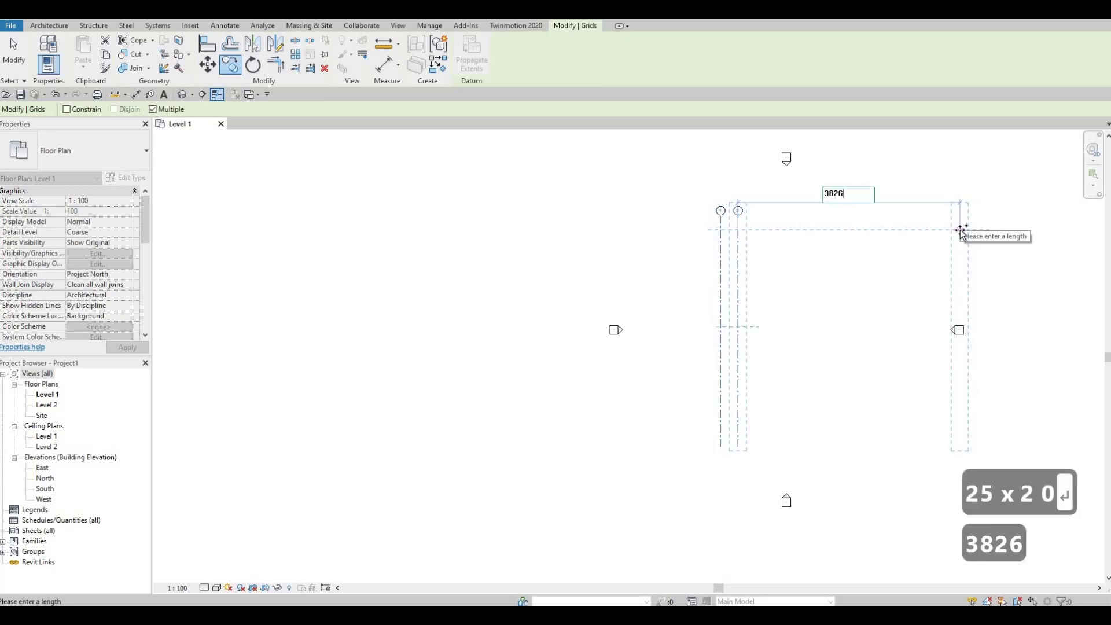
{"action": "key", "text": "Return"}
{"action": "type", "text": "2626"}
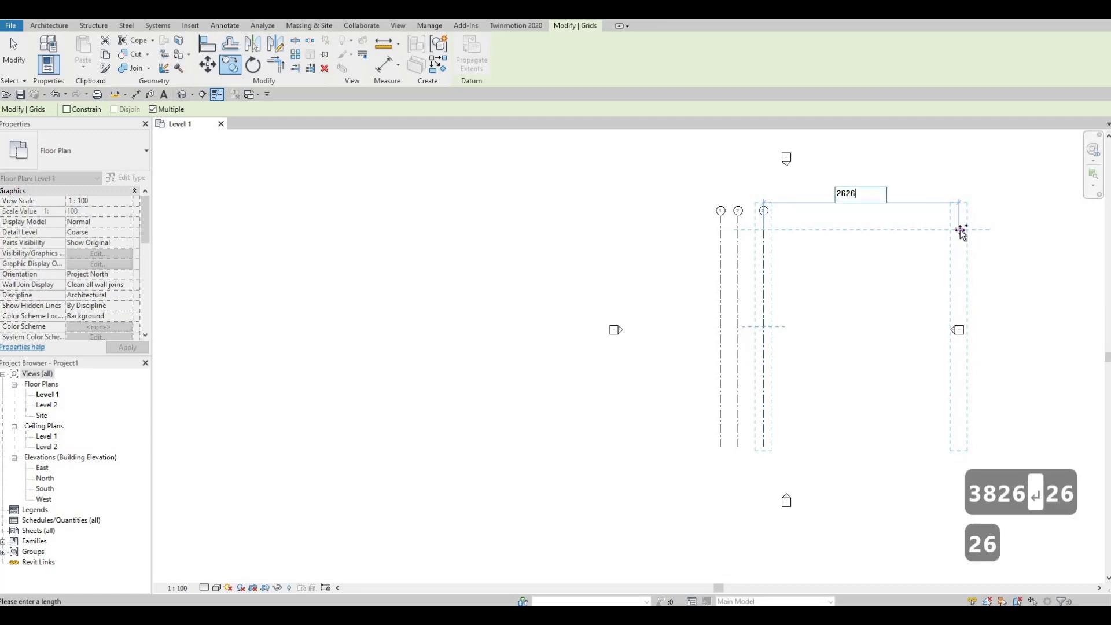
{"action": "key", "text": "Return"}
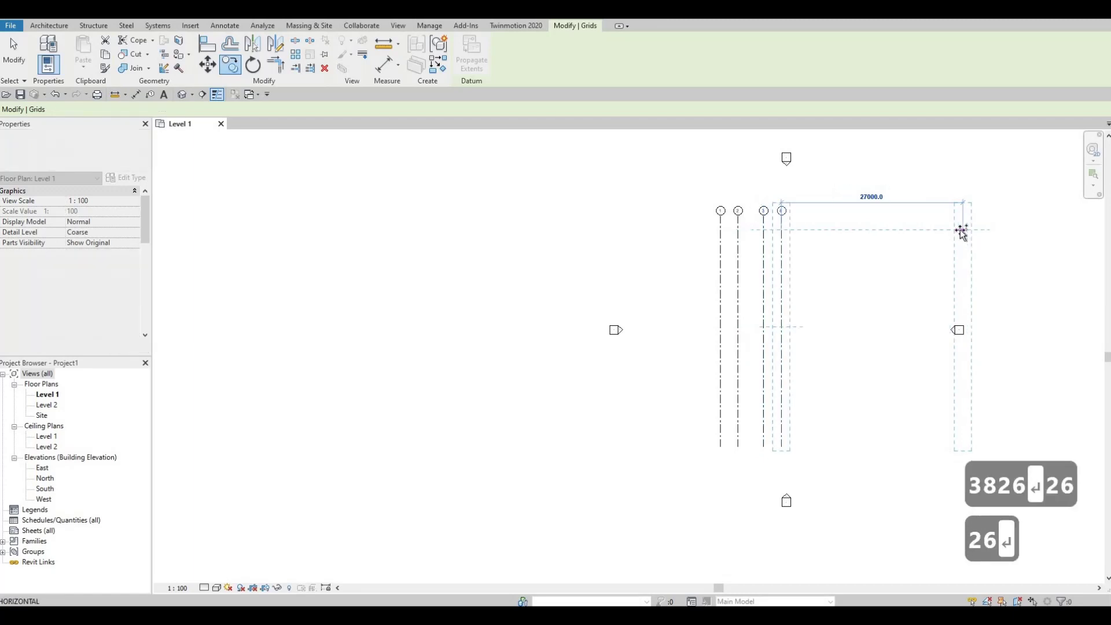
- Continue the grid copies to the right of grid 4 at successive spacings of 3877 and 6026
{"action": "type", "text": "3"}
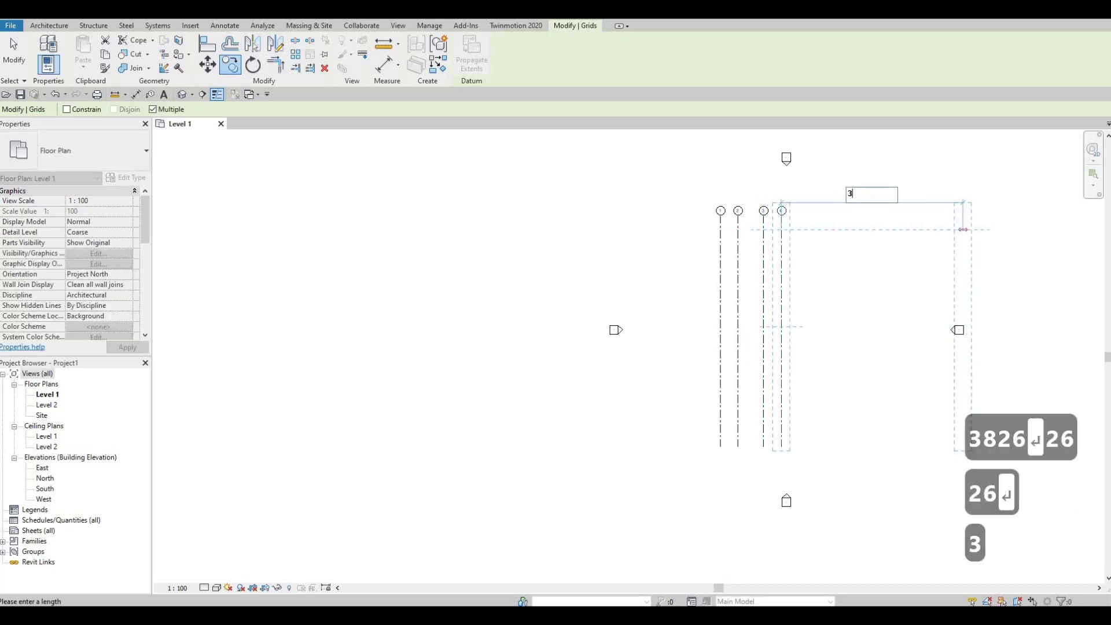
{"action": "type", "text": "877"}
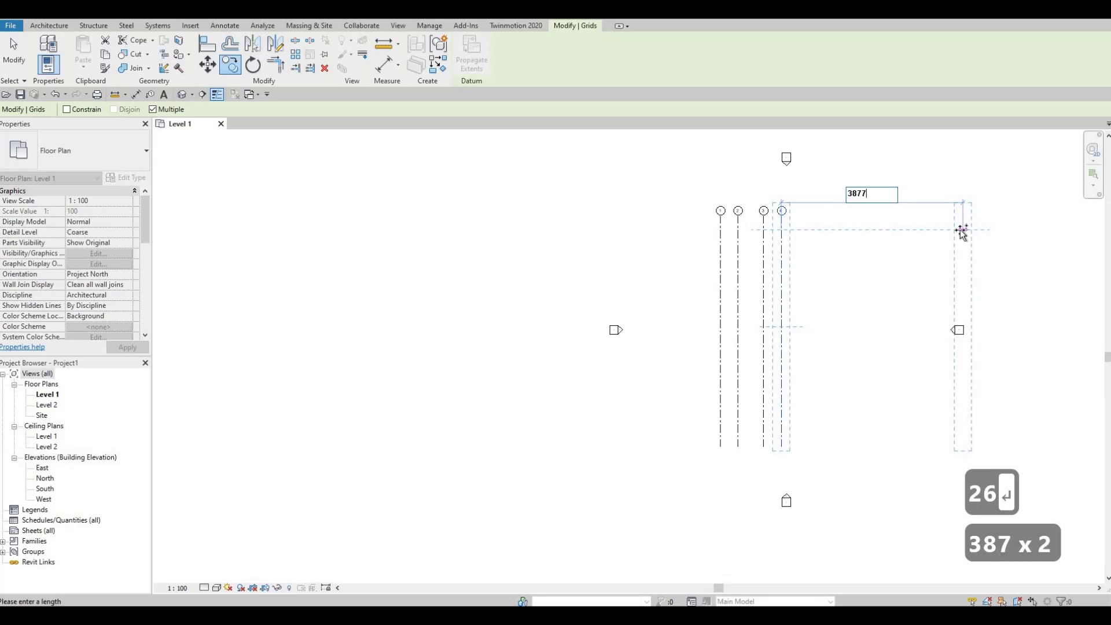
{"action": "key", "text": "Return"}
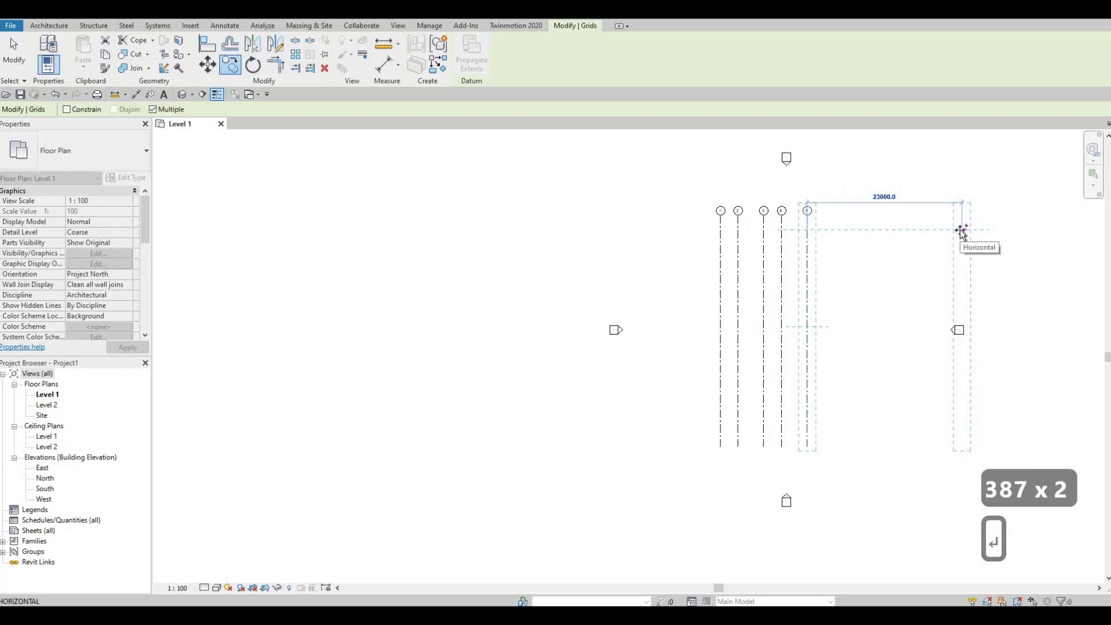
{"action": "type", "text": "60"}
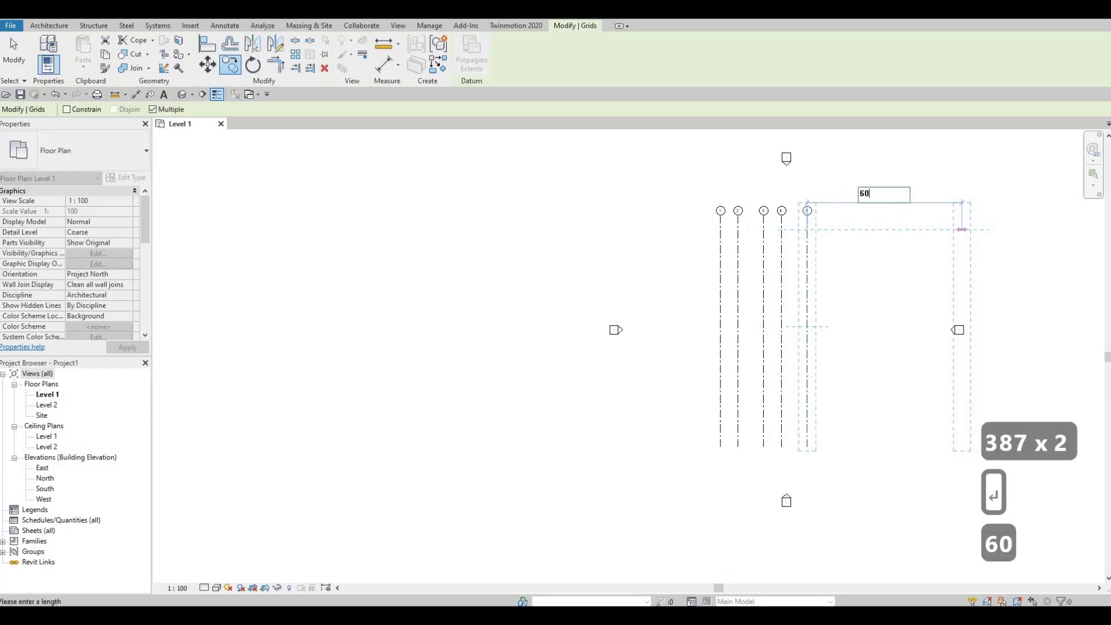
{"action": "type", "text": "26"}
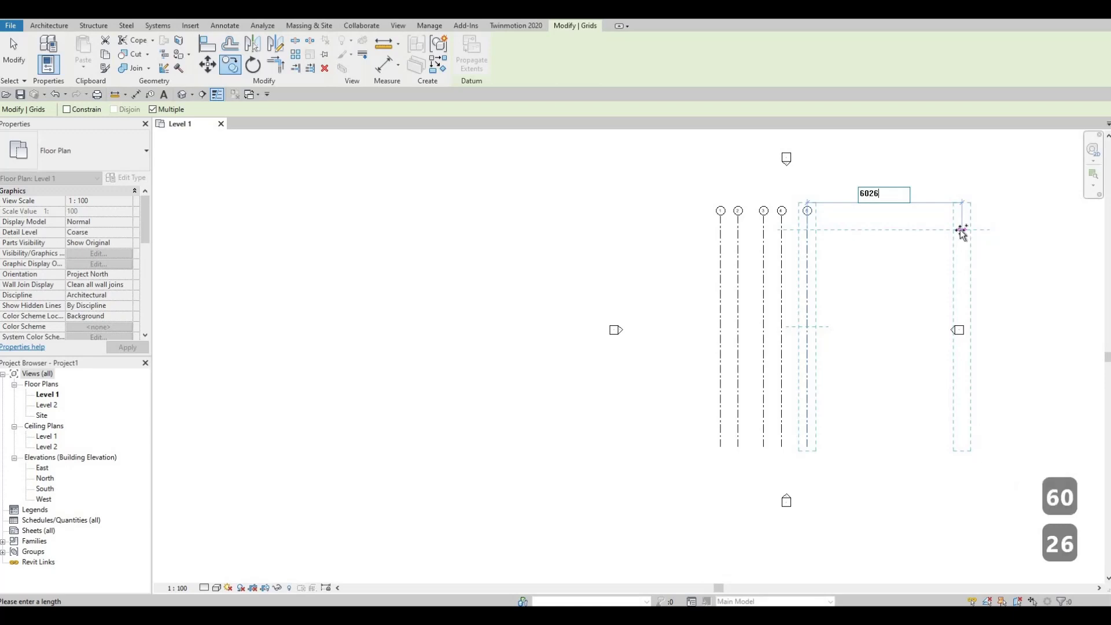
{"action": "key", "text": "Return"}
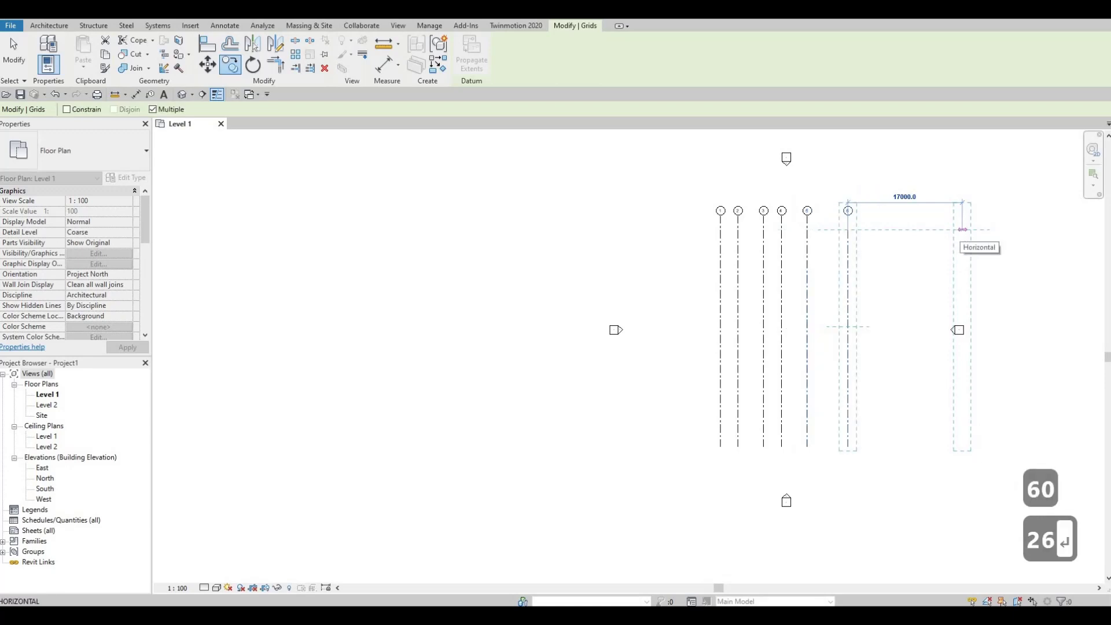
- Place two further grid copies to the right of grid 6 at successive spacings of 2231 and 2445
{"action": "type", "text": "2231"}
{"action": "key", "text": "Return"}
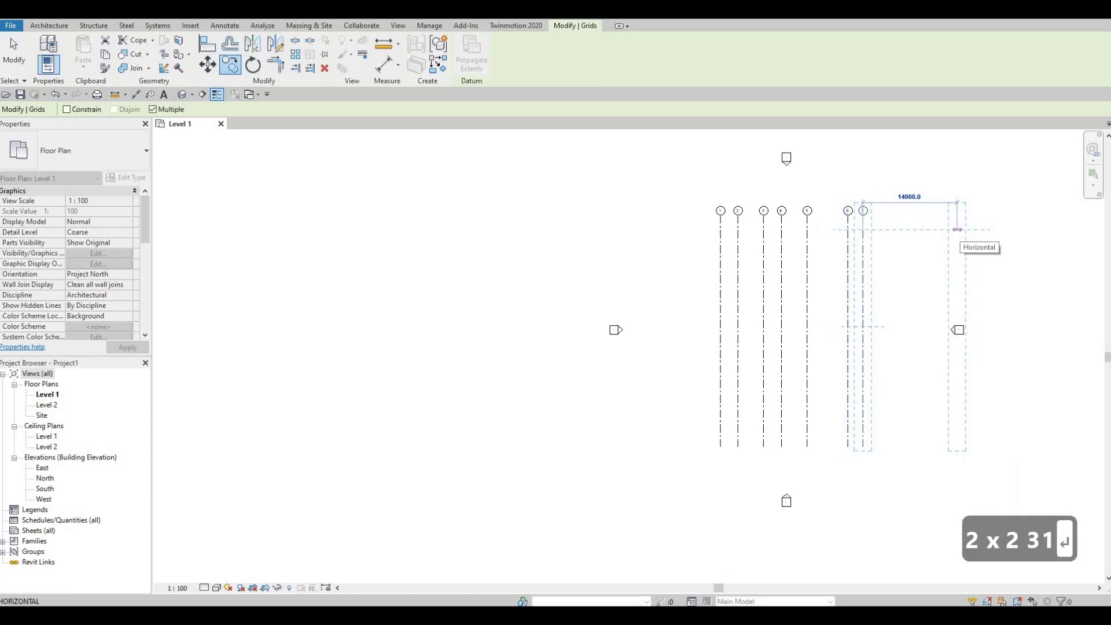
{"action": "type", "text": "2445"}
{"action": "key", "text": "Return"}
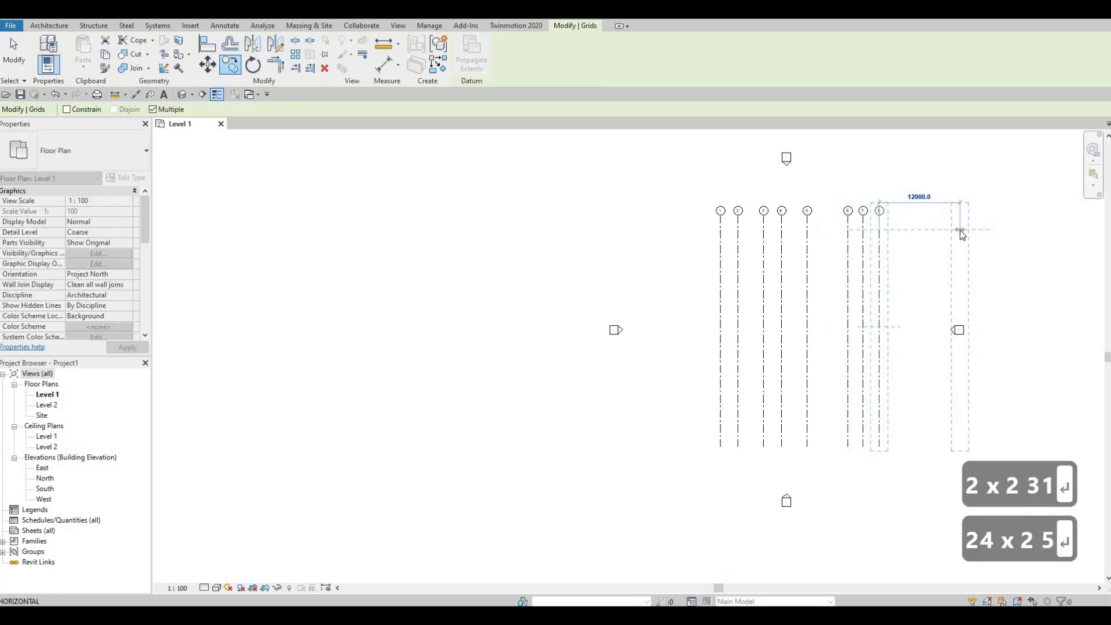
- Place grid copies to the right of grid 8 at successive spacings of 3000 and 873
{"action": "type", "text": "300"}
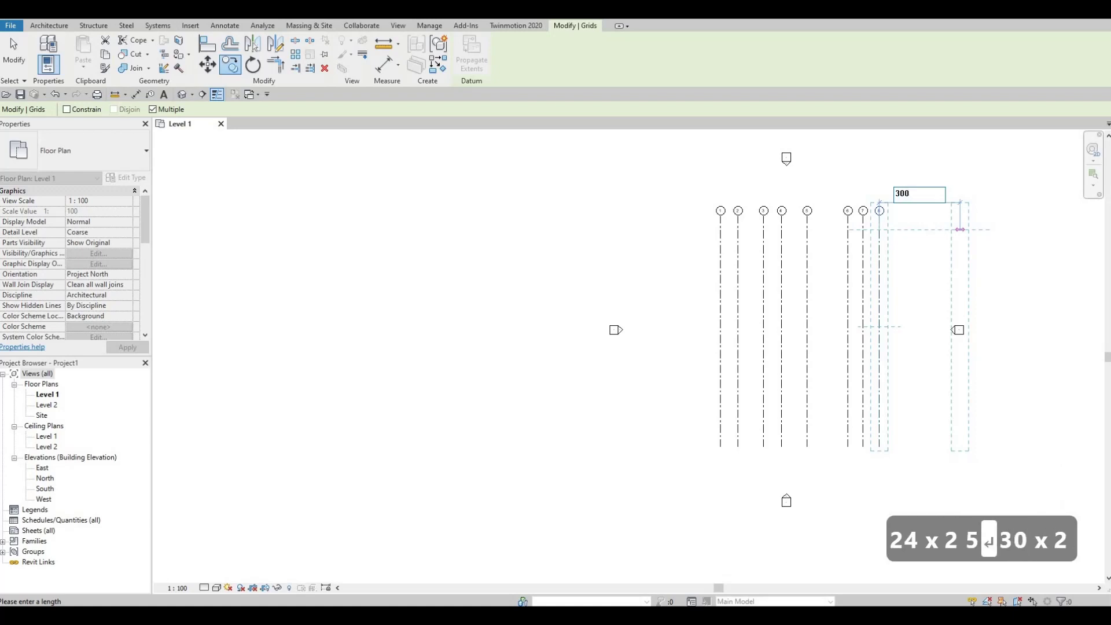
{"action": "type", "text": "0"}
{"action": "key", "text": "Return"}
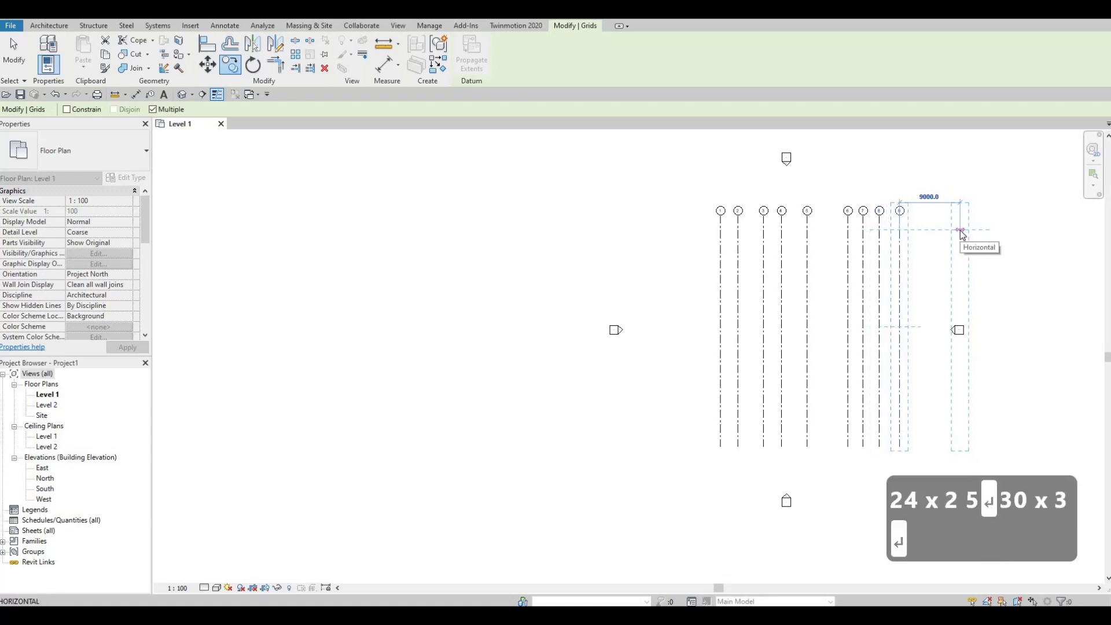
{"action": "type", "text": "873"}
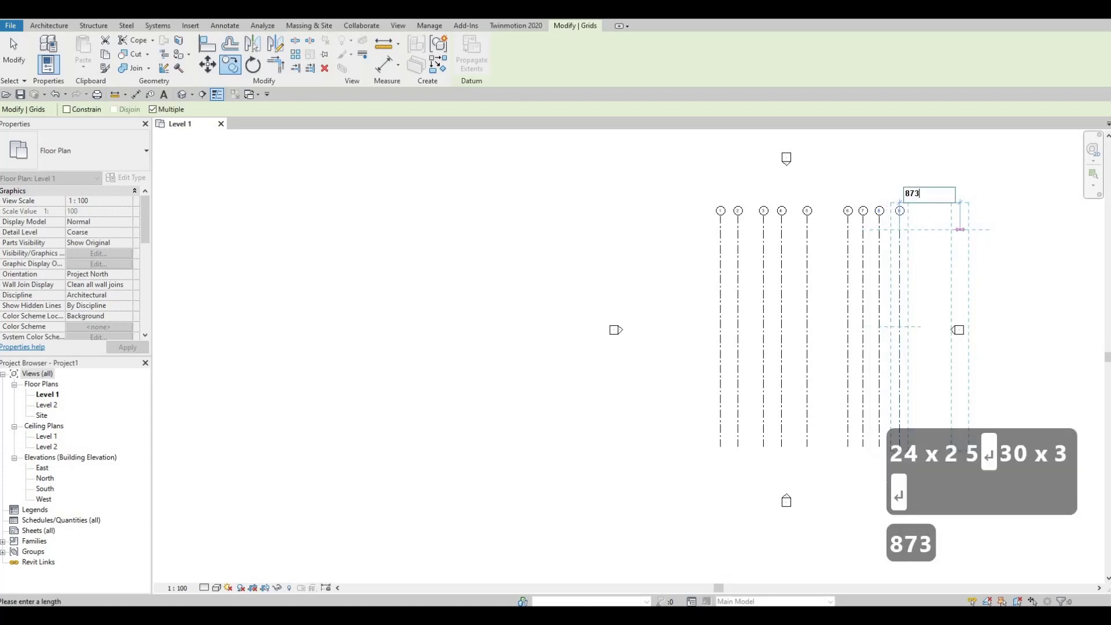
{"action": "key", "text": "Return"}
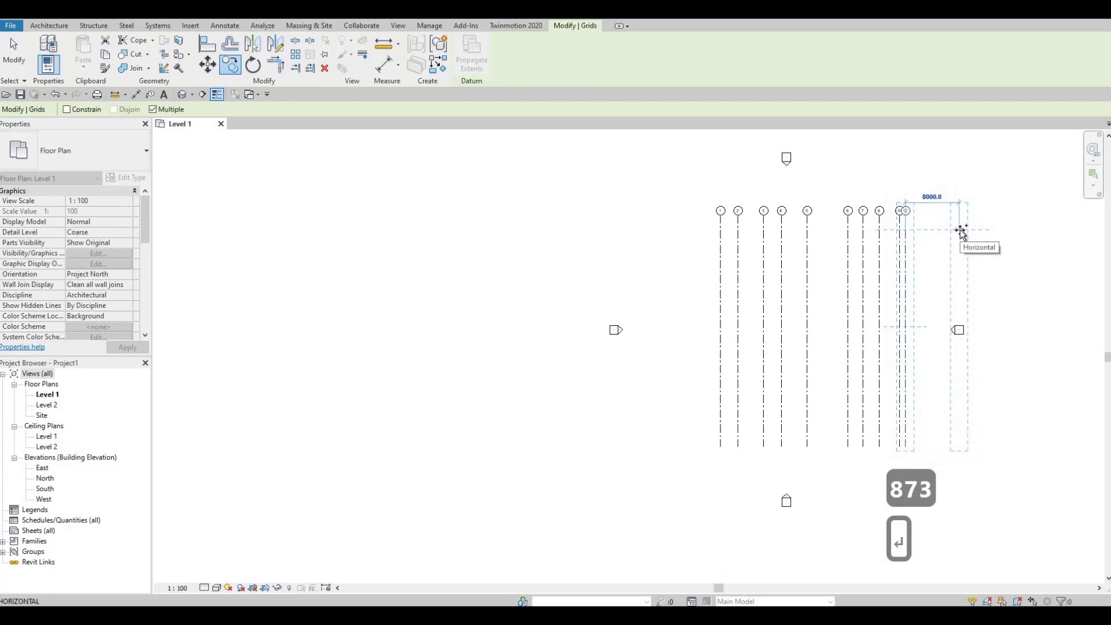
- Place the last two vertical grid copies to the right of grid 10 at spacings of 2385 and 2322, and finish copying
{"action": "type", "text": "2385"}
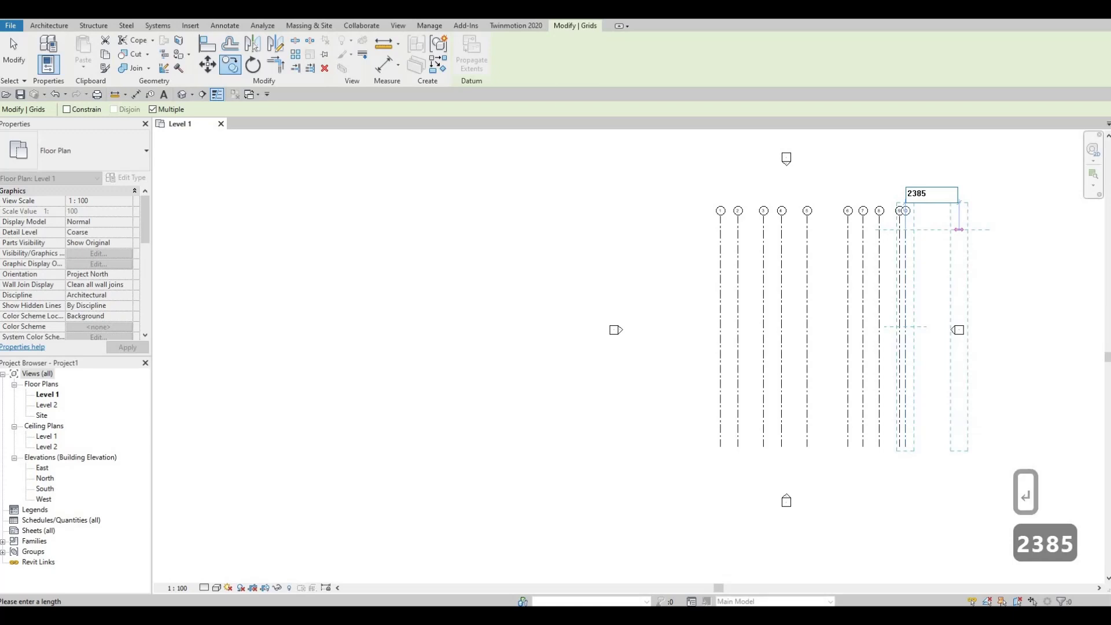
{"action": "key", "text": "Return"}
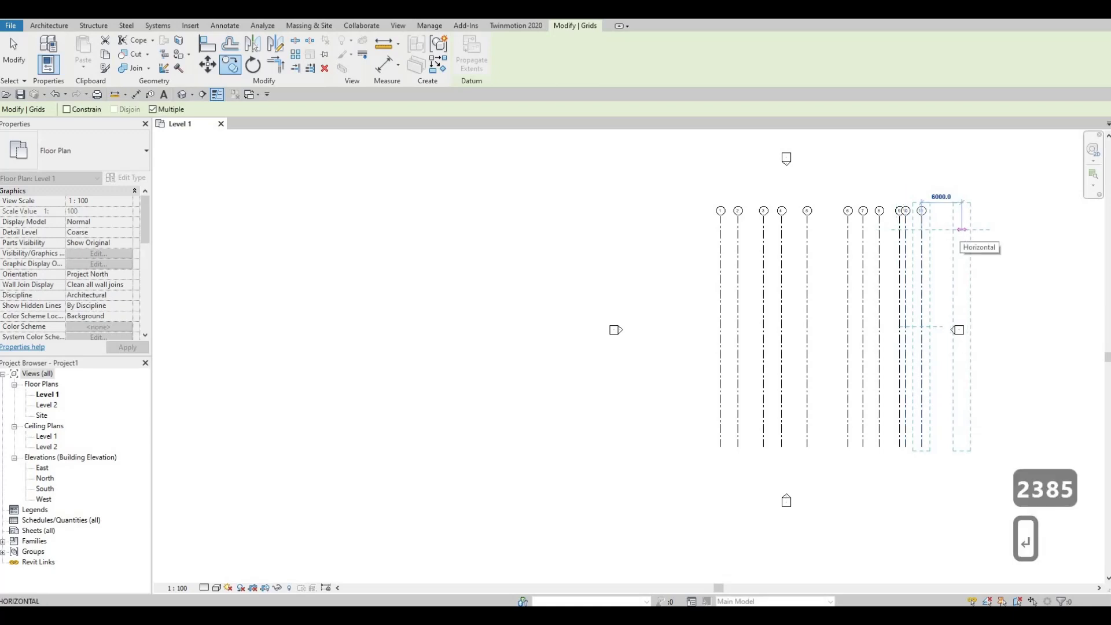
{"action": "type", "text": "232"}
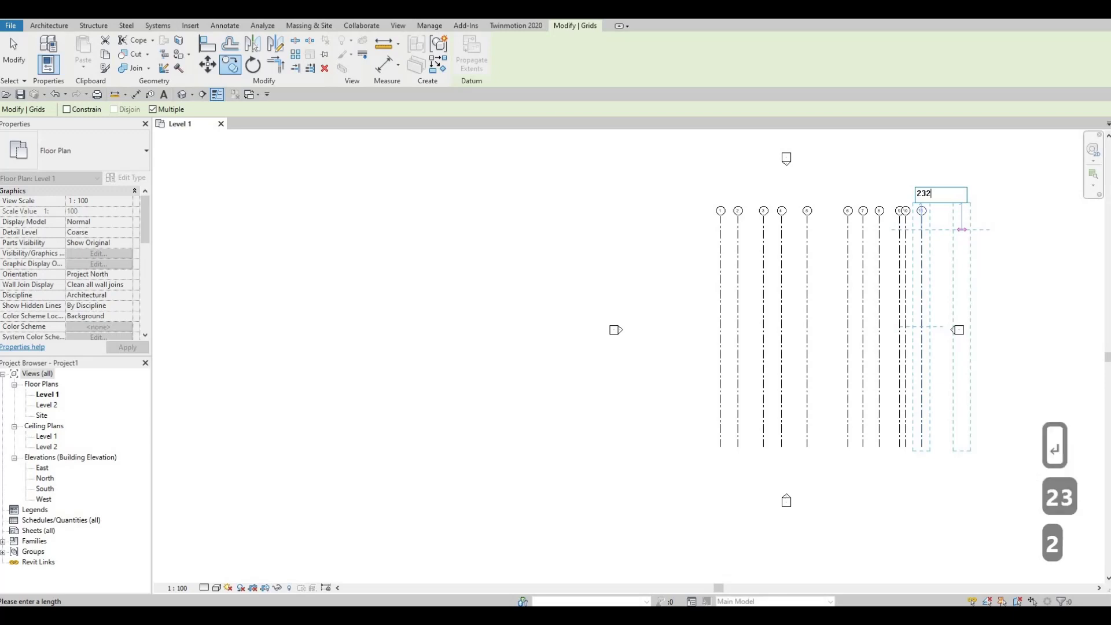
{"action": "type", "text": "2"}
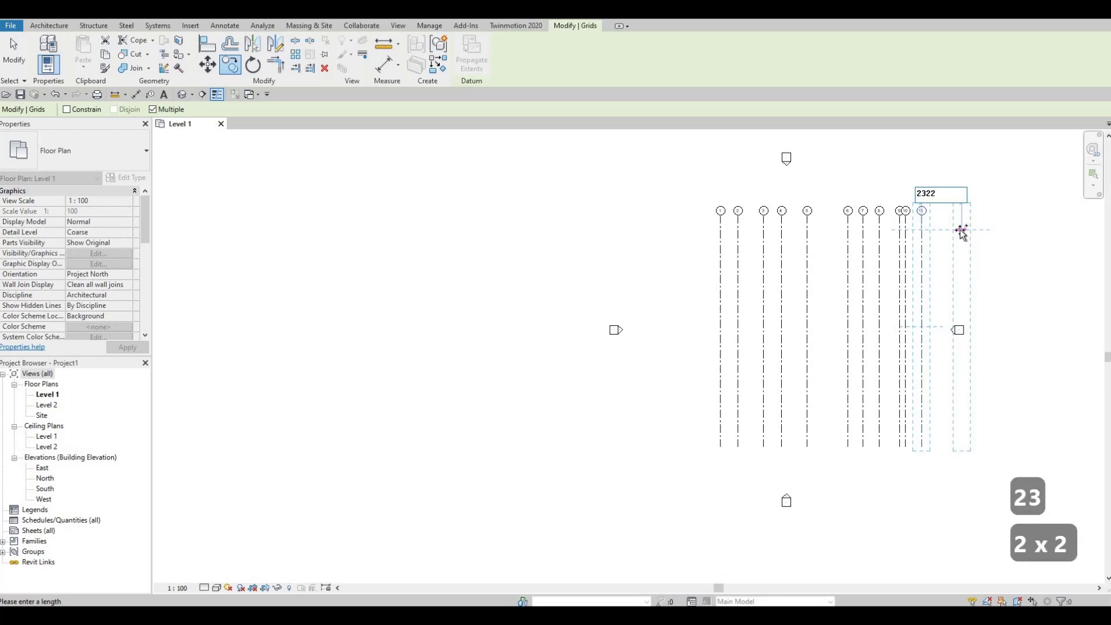
{"action": "key", "text": "Return"}
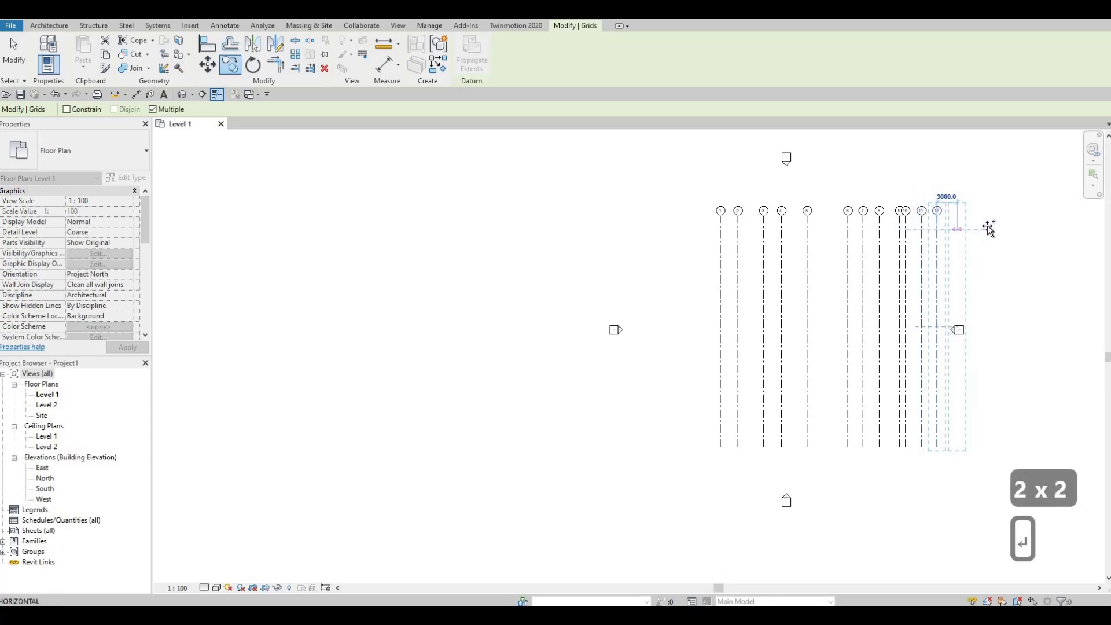
{"action": "scroll", "coordinate": [993, 226], "scroll_direction": "up", "scroll_amount": 1}
{"action": "key", "text": "Escape"}
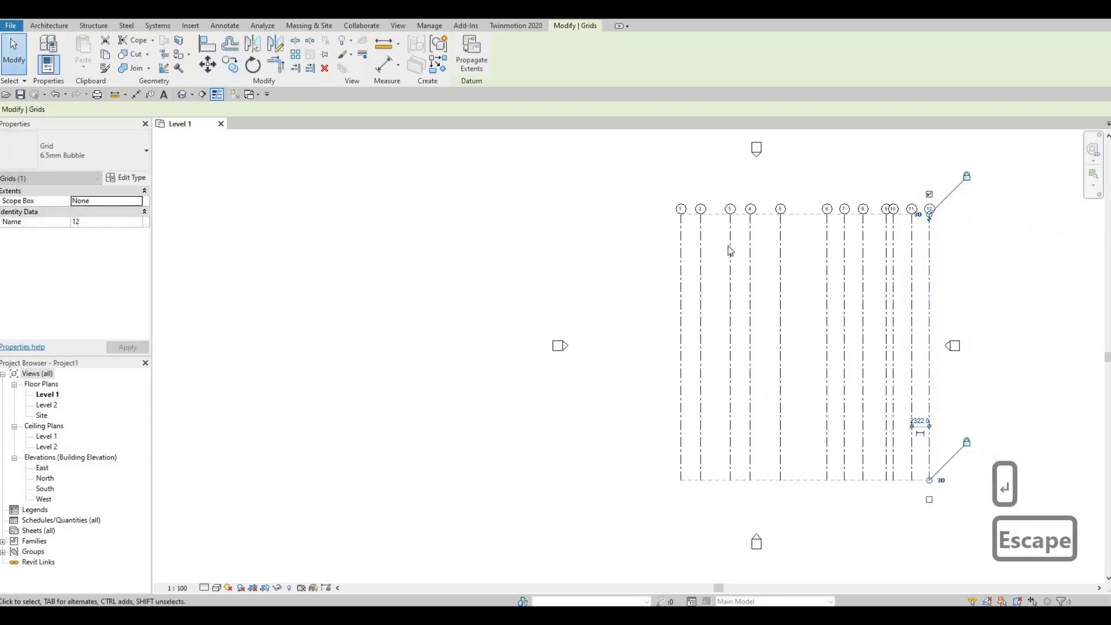
- Move the East elevation marker farther to the right, well clear of grid 12
{"action": "key", "text": "Escape"}
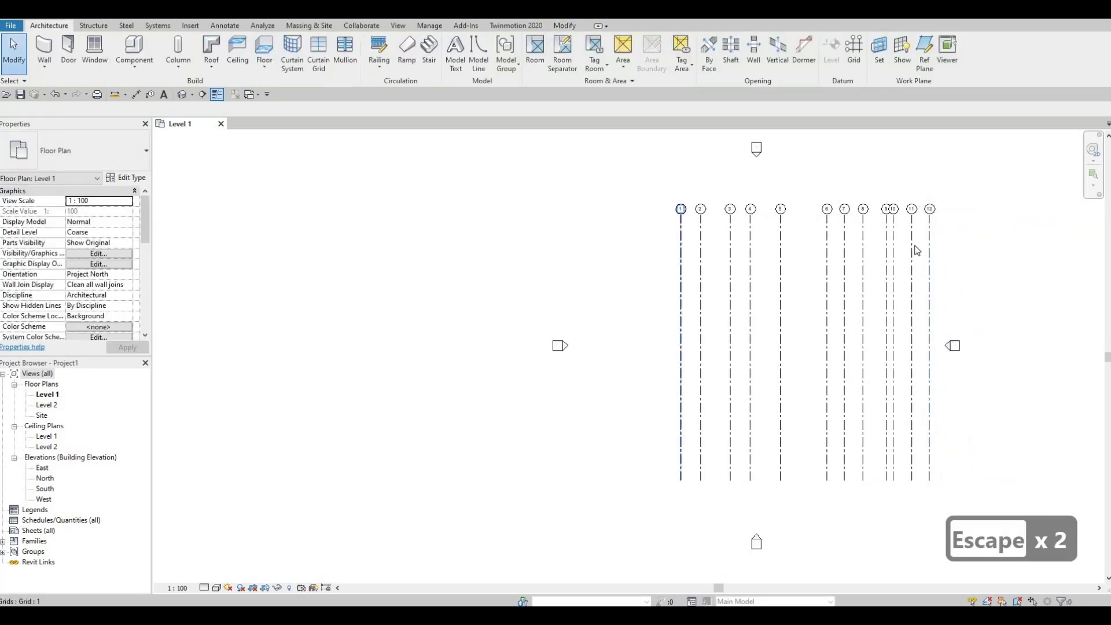
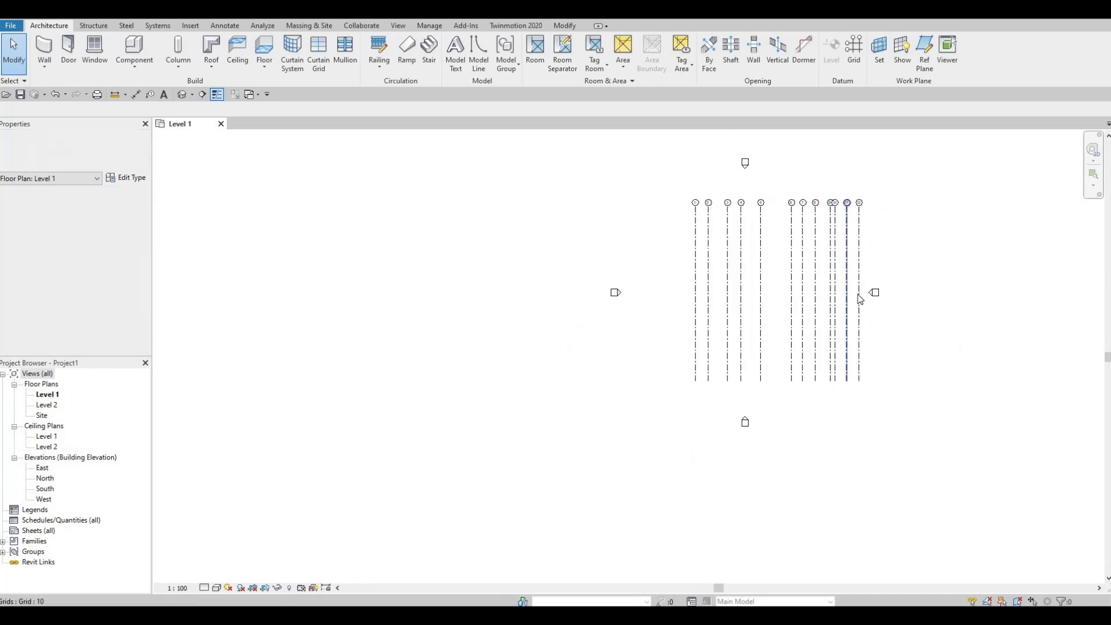
{"action": "scroll", "coordinate": [860, 315], "scroll_direction": "up", "scroll_amount": 1}
{"action": "scroll", "coordinate": [859, 319], "scroll_direction": "down", "scroll_amount": 1}
{"action": "scroll", "coordinate": [845, 313], "scroll_direction": "up", "scroll_amount": 3}
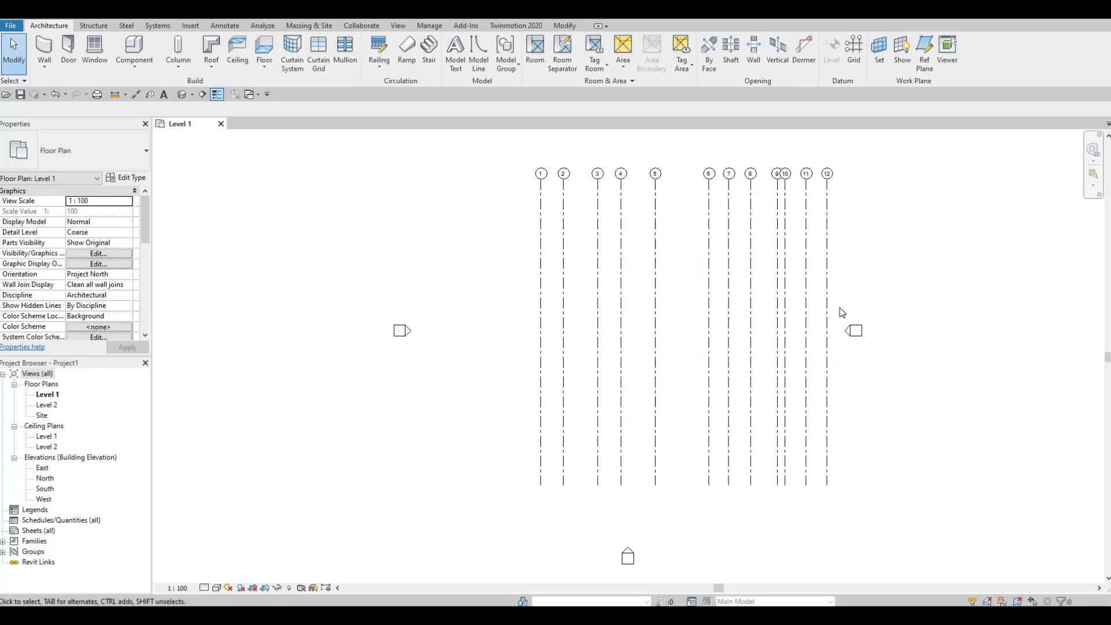
{"action": "mouse_move", "coordinate": [926, 376]}
{"action": "left_mouse_down"}
{"action": "mouse_move", "coordinate": [838, 305]}
{"action": "mouse_move", "coordinate": [849, 337]}
{"action": "mouse_move", "coordinate": [863, 336]}
{"action": "mouse_move", "coordinate": [831, 315]}
{"action": "mouse_move", "coordinate": [909, 367]}
{"action": "mouse_move", "coordinate": [860, 339]}
{"action": "left_mouse_up"}
{"action": "scroll", "coordinate": [810, 333], "scroll_direction": "down", "scroll_amount": 3}
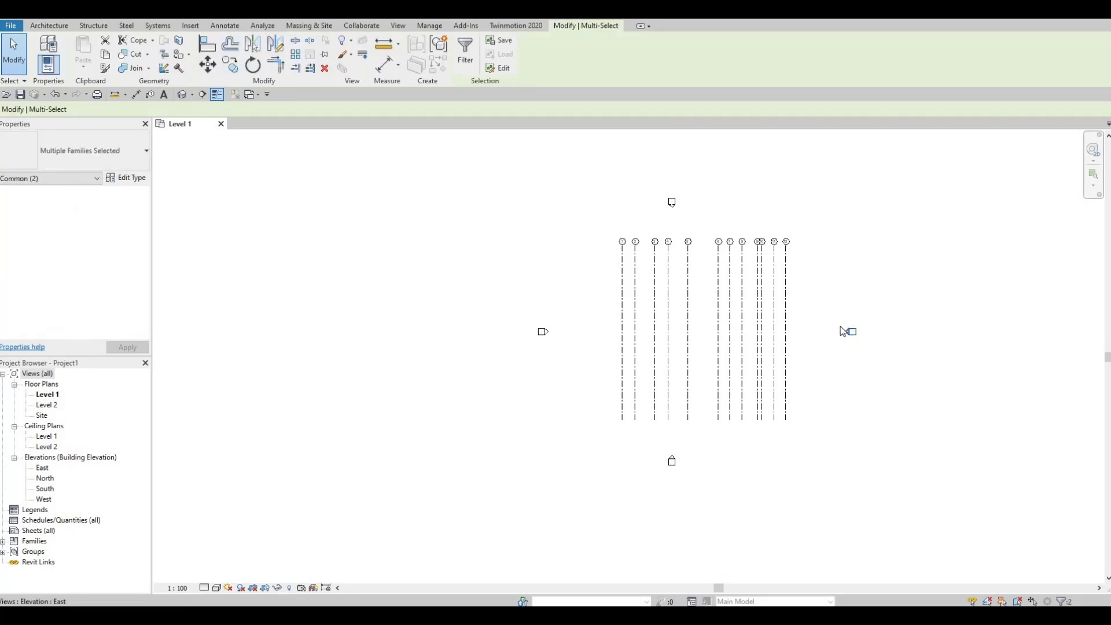
- Shift the North and South elevation markers together to the right, to about the middle of the vertical grids
{"action": "left_click", "coordinate": [650, 179]}
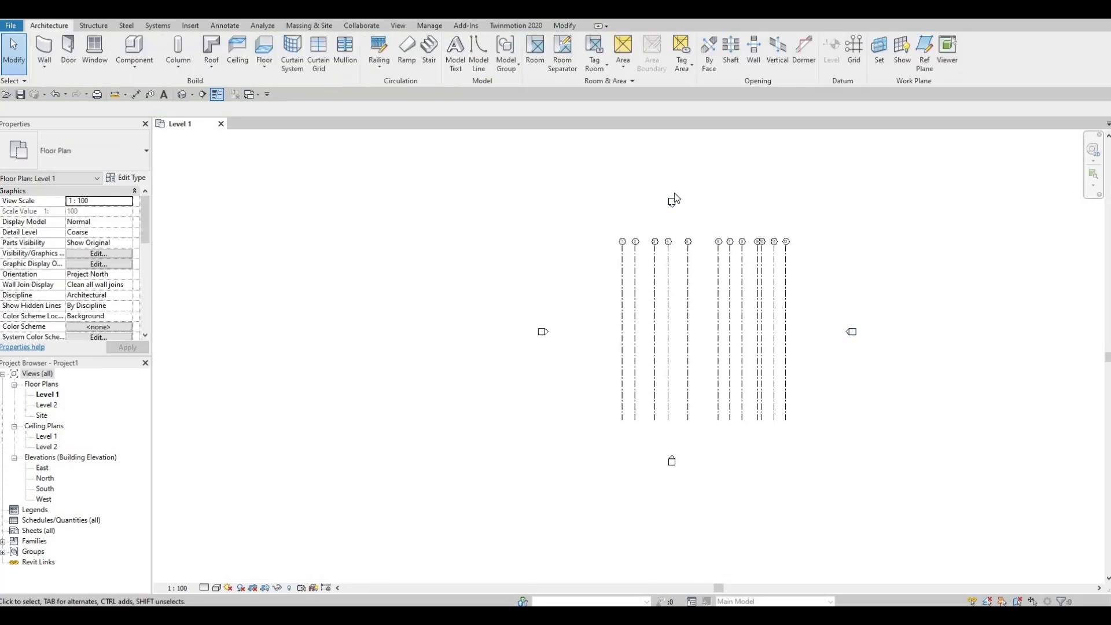
{"action": "left_click_drag", "start_coordinate": [633, 458], "coordinate": [625, 469]}
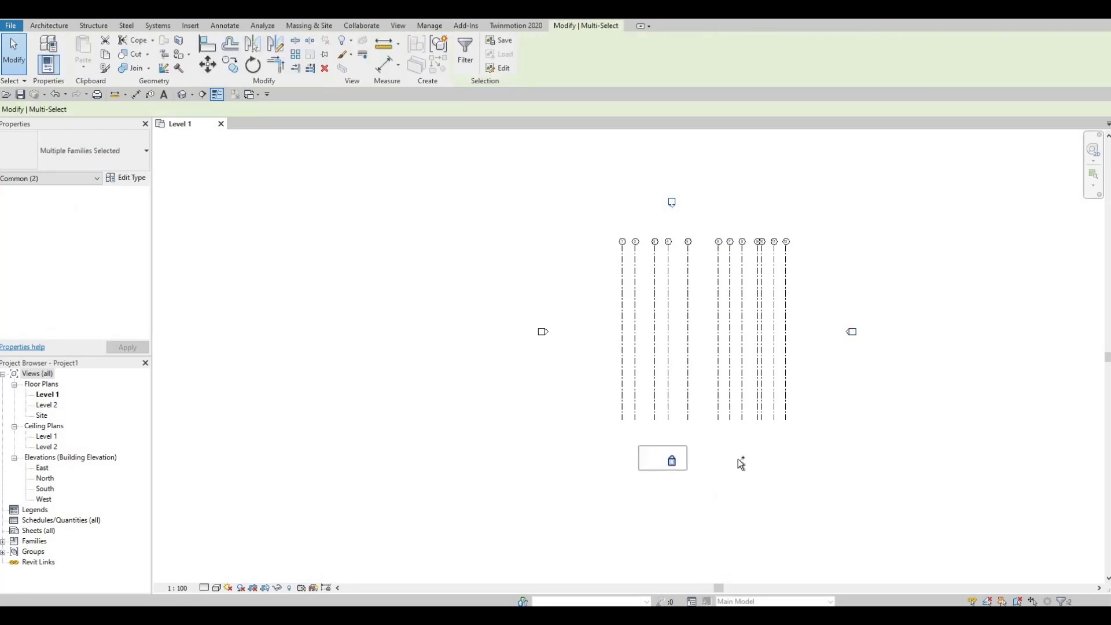
{"action": "left_click", "coordinate": [673, 202], "text": "ctrl"}
{"action": "left_click_drag", "start_coordinate": [675, 202], "coordinate": [710, 203], "text": "ctrl"}
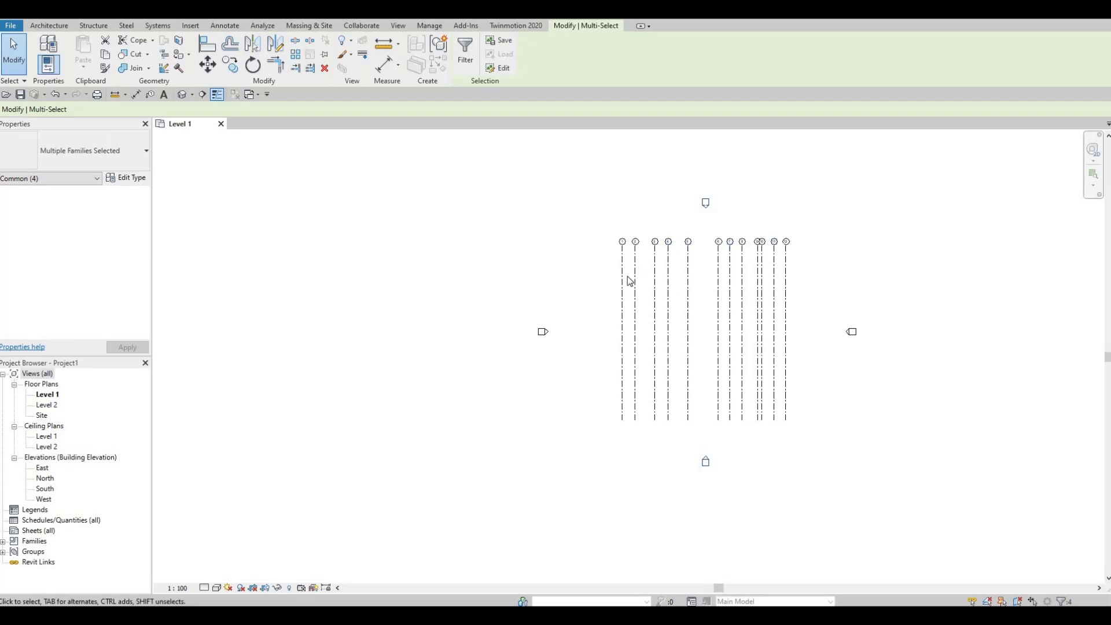
{"action": "key", "text": "Escape"}
{"action": "key", "text": "Escape"}
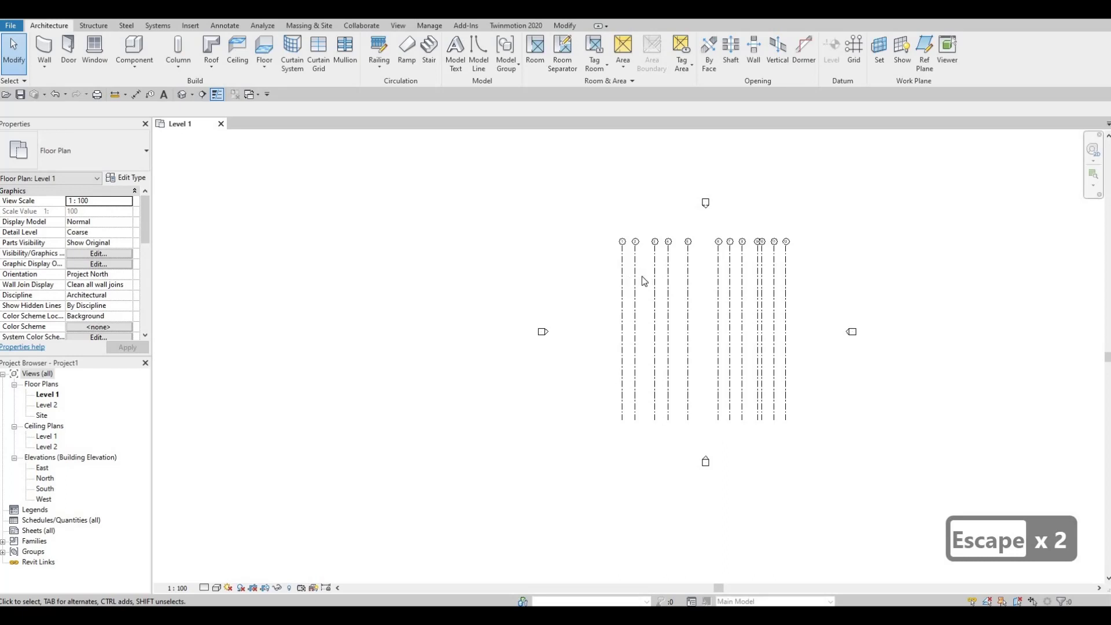
- Draw a horizontal grid line across all twelve vertical grids just below their bubbles, with its bubble left of grid 1
{"action": "key", "text": "g"}
{"action": "key", "text": "r"}
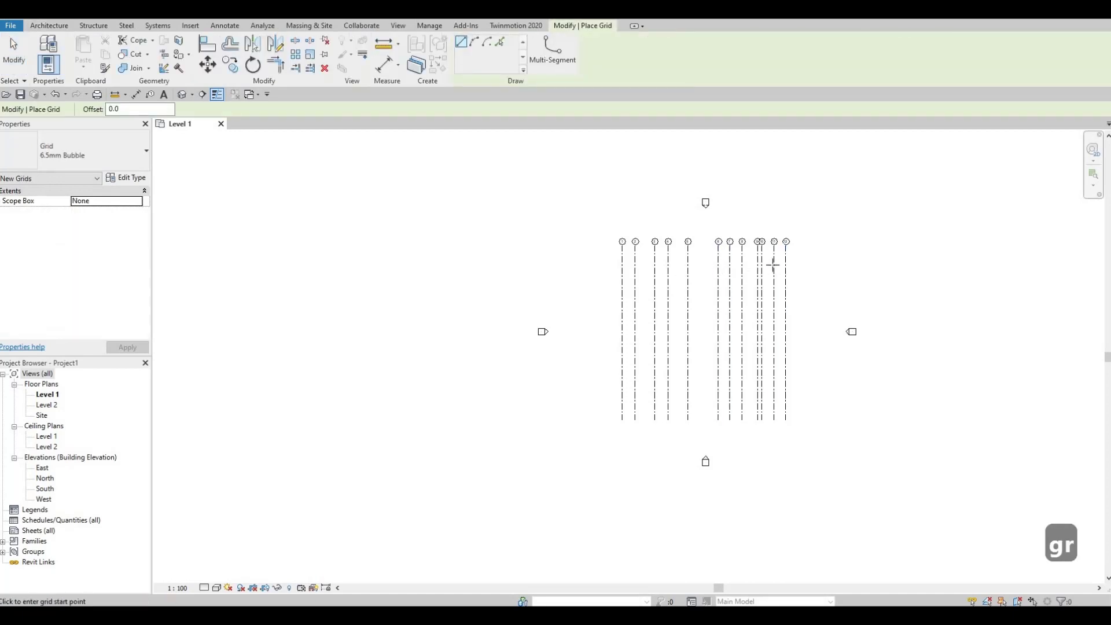
{"action": "left_click", "coordinate": [772, 265]}
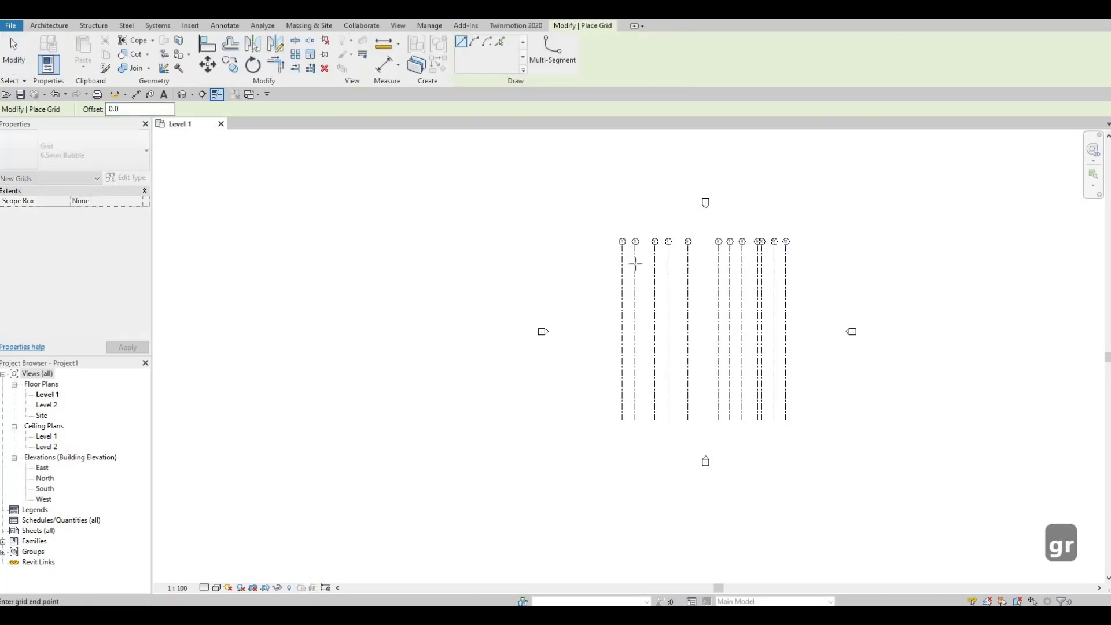
{"action": "left_click", "coordinate": [587, 266]}
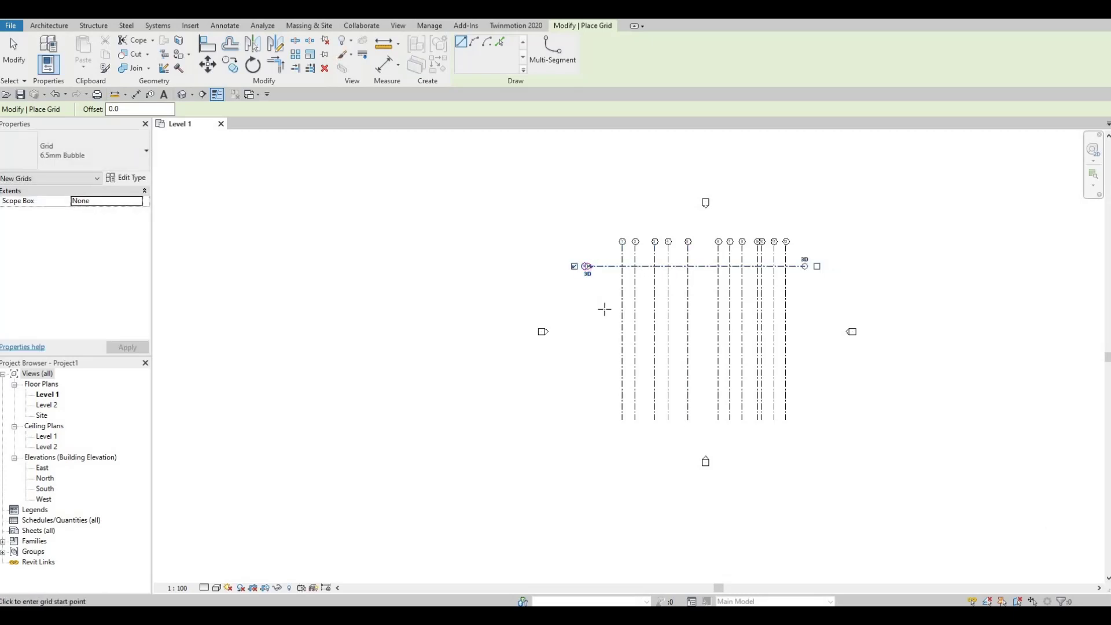
{"action": "key", "text": "Escape"}
{"action": "key", "text": "Escape"}
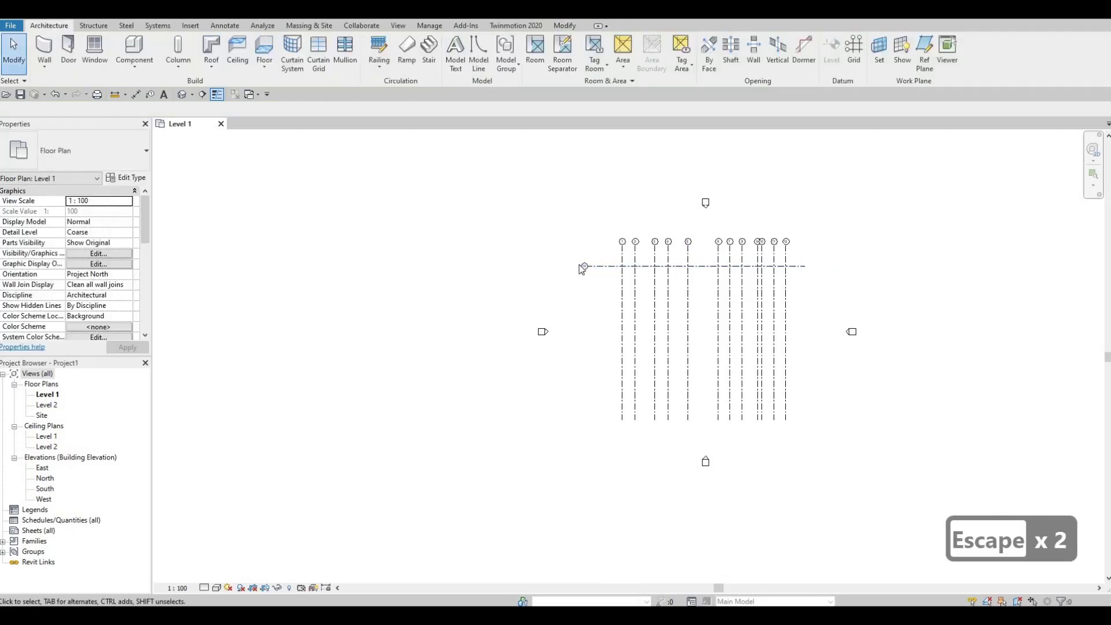
- Rename the horizontal grid line as A
{"action": "scroll", "coordinate": [689, 288], "scroll_direction": "up", "scroll_amount": 3}
{"action": "scroll", "coordinate": [708, 288], "scroll_direction": "down", "scroll_amount": 2}
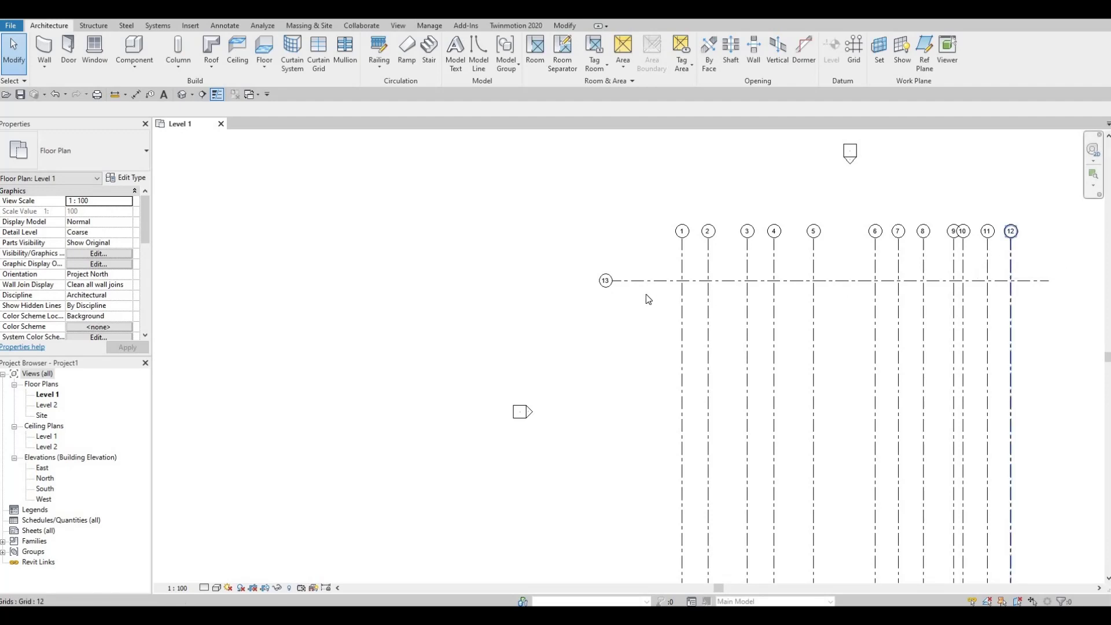
{"action": "scroll", "coordinate": [606, 281], "scroll_direction": "up", "scroll_amount": 5}
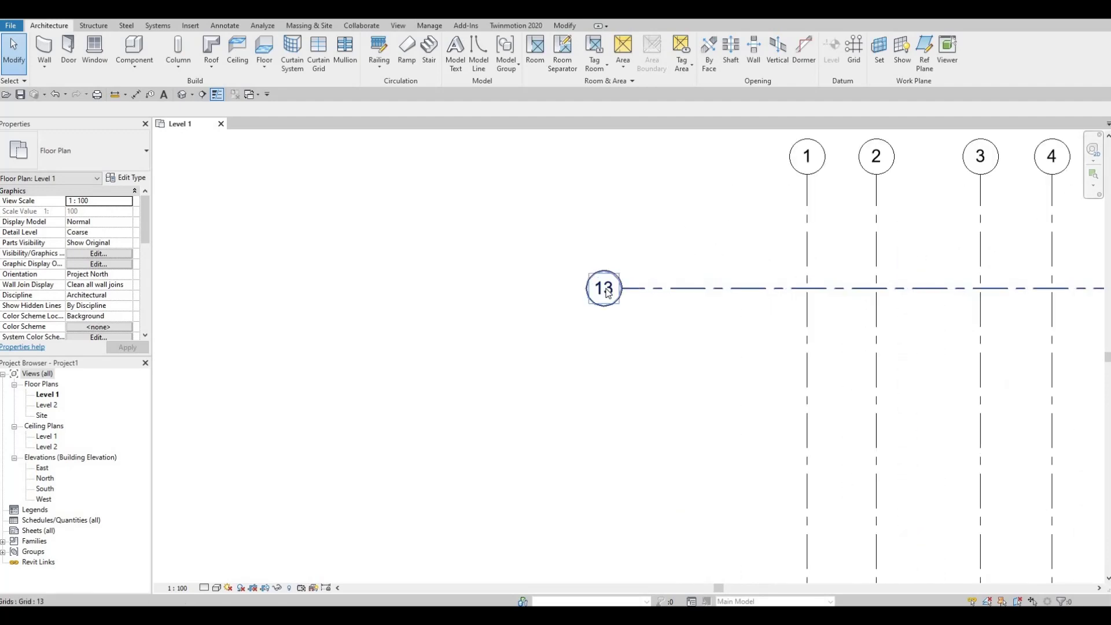
{"action": "left_click", "coordinate": [606, 281]}
{"action": "left_click", "coordinate": [608, 282]}
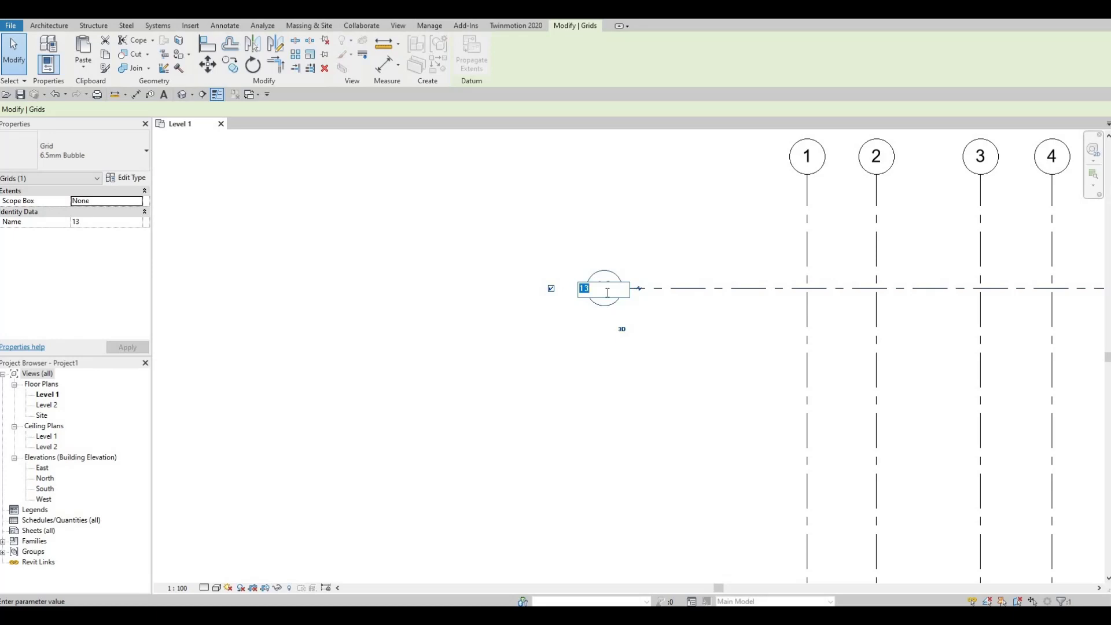
{"action": "type", "text": "A"}
{"action": "key", "text": "Return"}
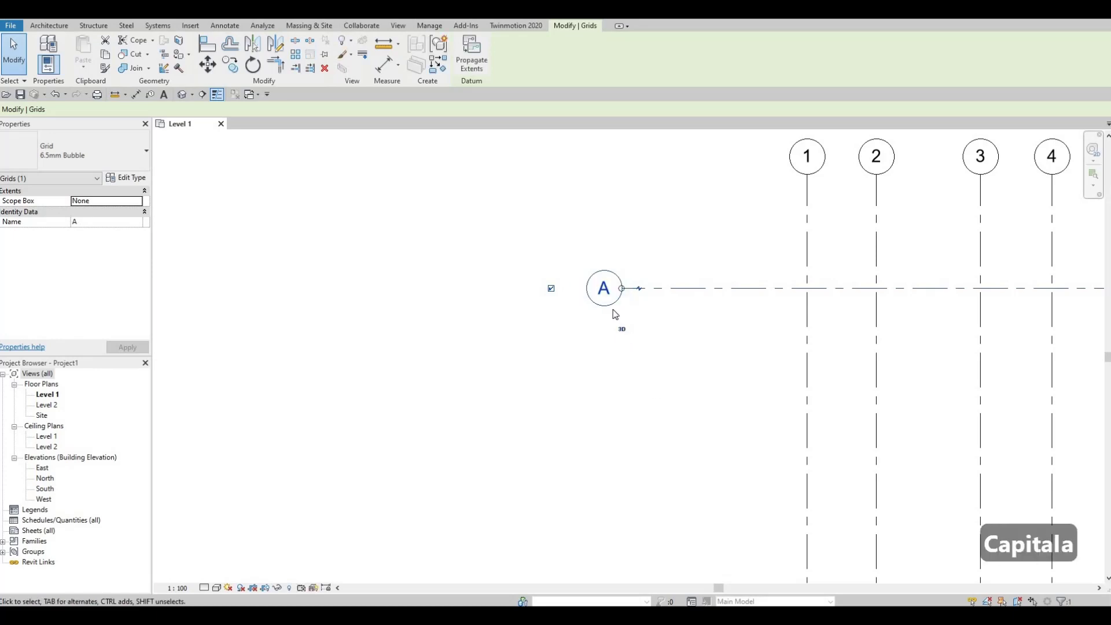
{"action": "scroll", "coordinate": [639, 312], "scroll_direction": "down", "scroll_amount": 1}
{"action": "scroll", "coordinate": [620, 285], "scroll_direction": "down", "scroll_amount": 5}
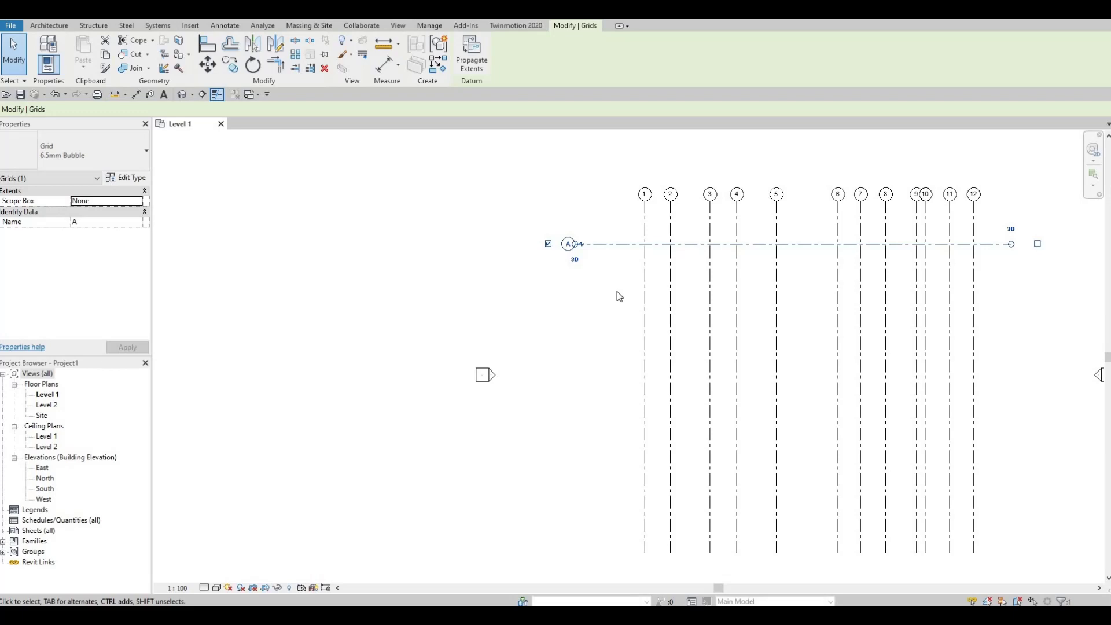
{"action": "key", "text": "Escape"}
{"action": "key", "text": "Escape"}
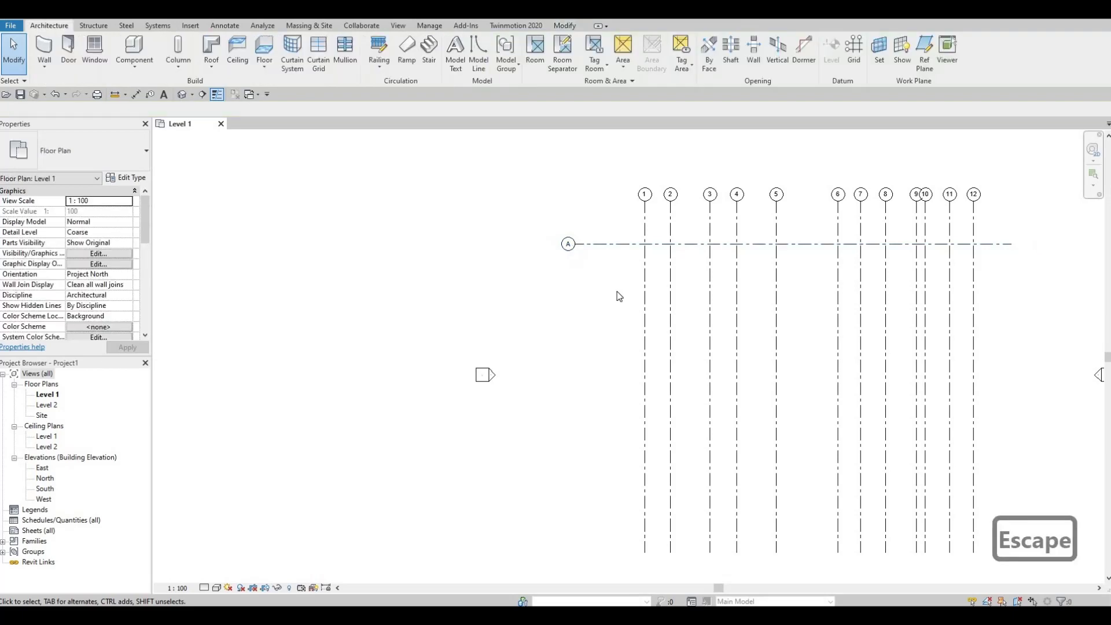
- Copy grid A vertically downward in multiple mode at successive spacings of 2353 and 4768
{"action": "left_click", "coordinate": [621, 252]}
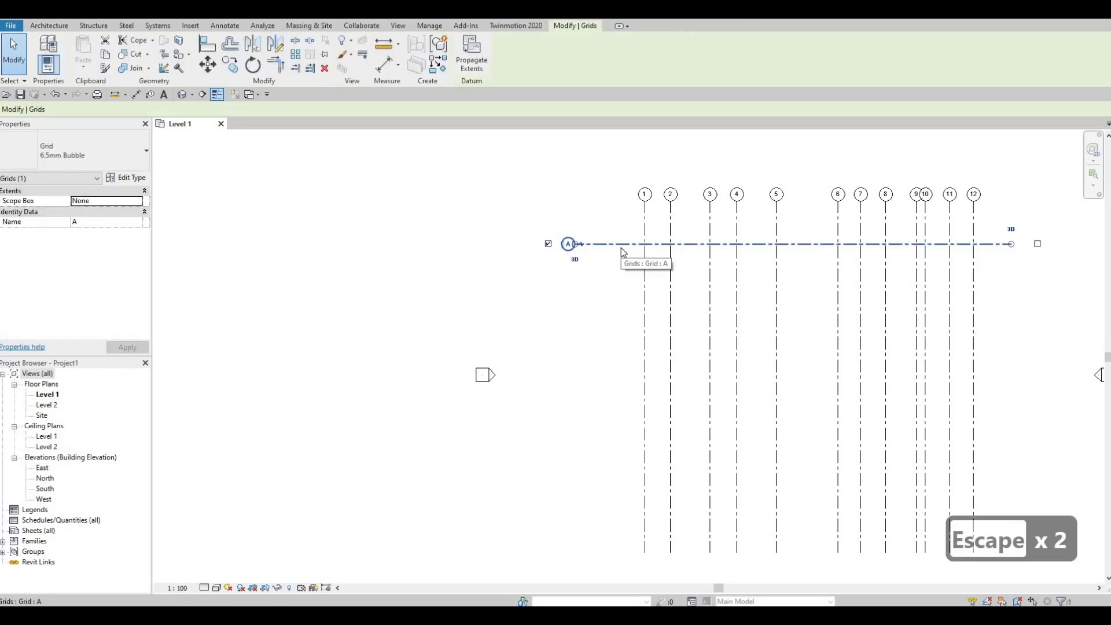
{"action": "key", "text": "c"}
{"action": "key", "text": "o"}
{"action": "left_click", "coordinate": [616, 243]}
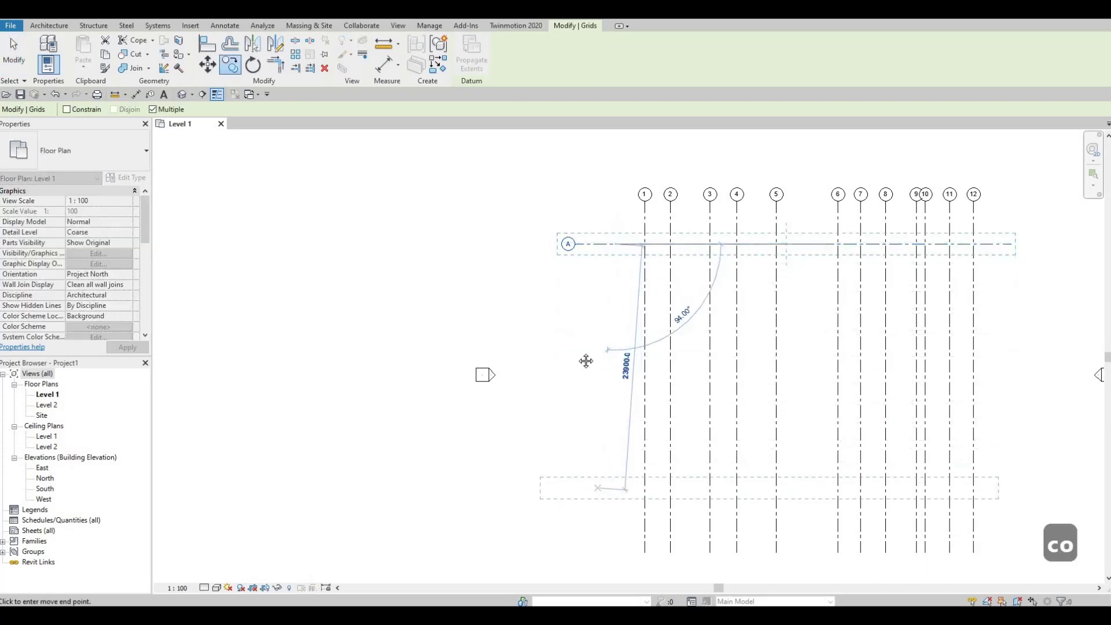
{"action": "scroll", "coordinate": [586, 357], "scroll_direction": "down", "scroll_amount": 3}
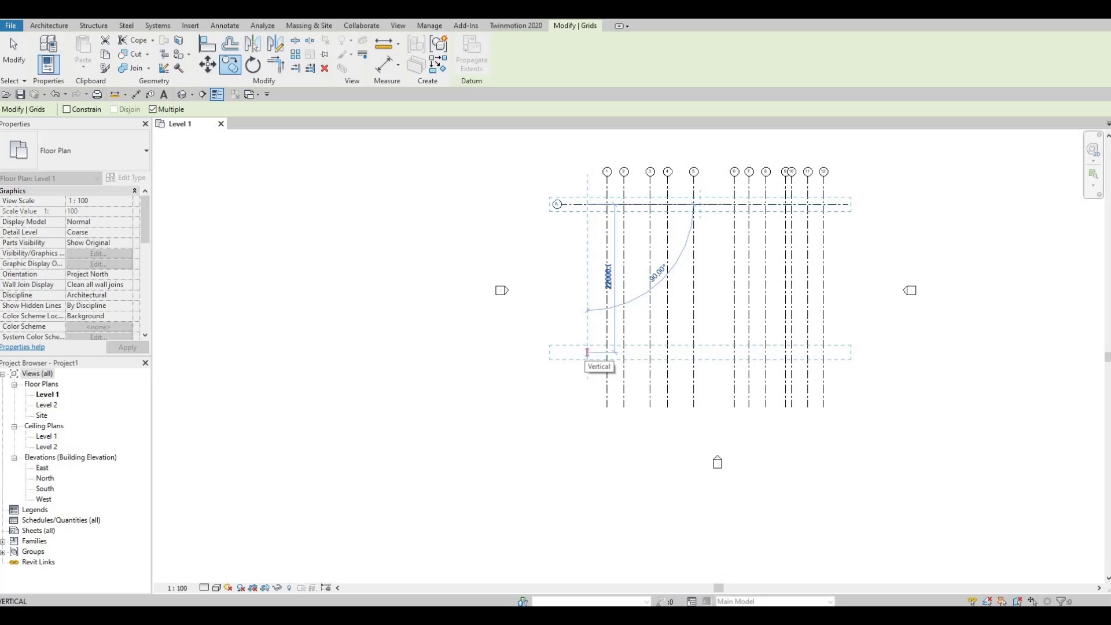
{"action": "type", "text": "2353"}
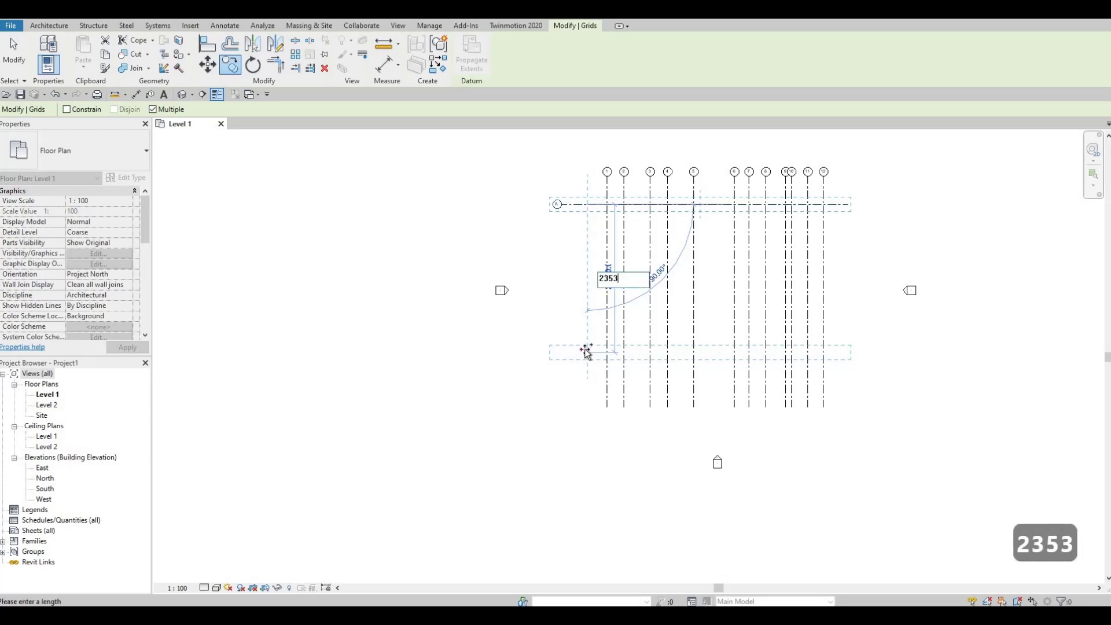
{"action": "key", "text": "Return"}
{"action": "type", "text": "4768"}
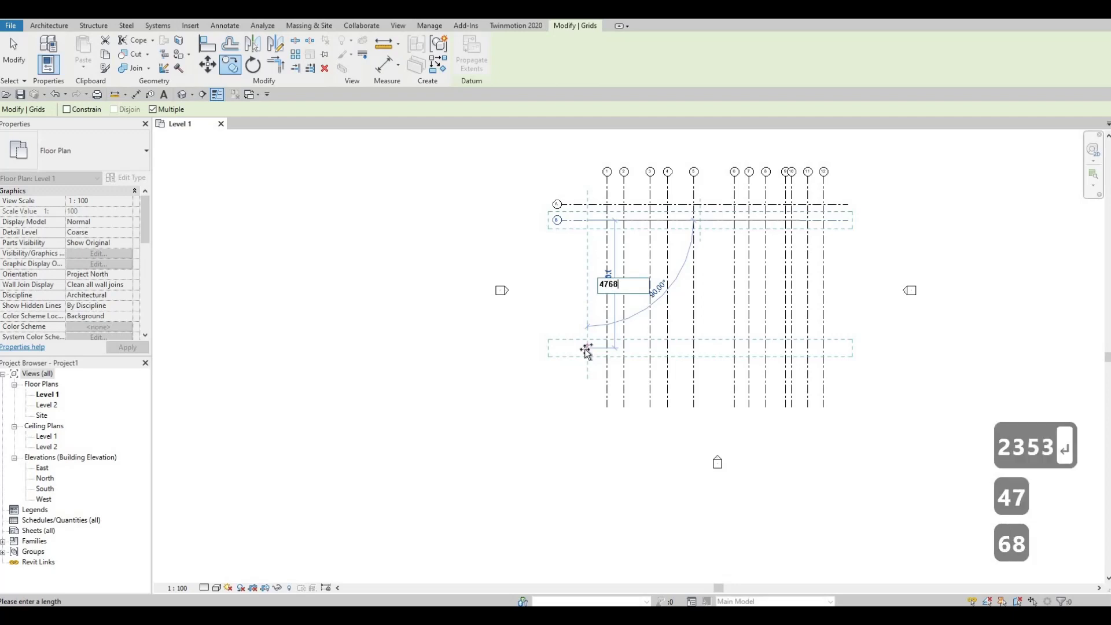
{"action": "key", "text": "Return"}
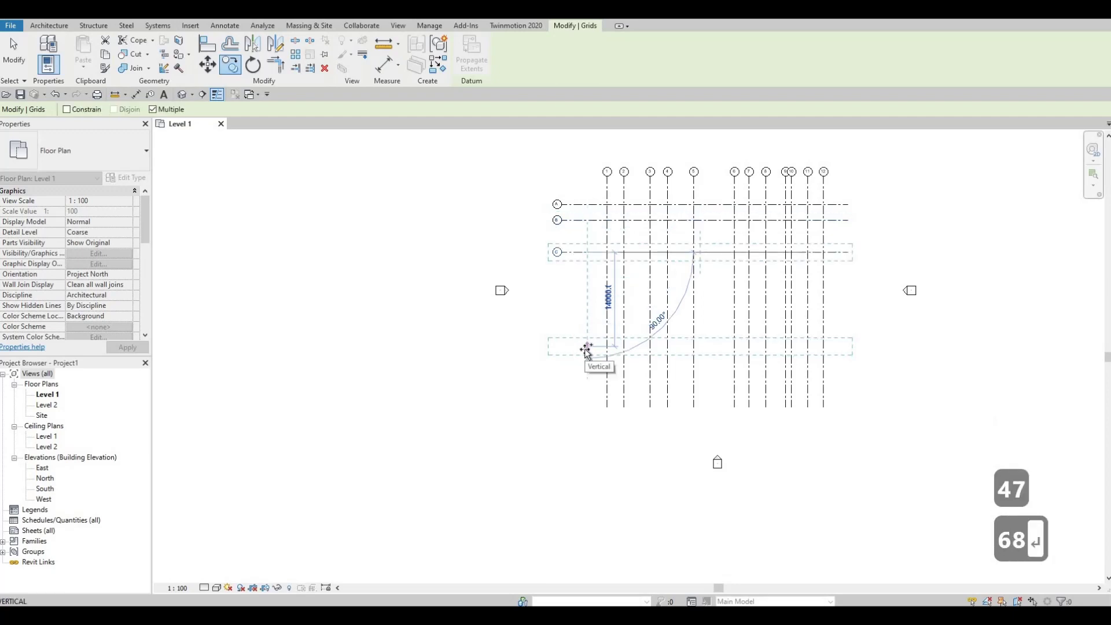
- Place two further horizontal grid copies below grid C at successive spacings of 2400 and 4220
{"action": "type", "text": "2"}
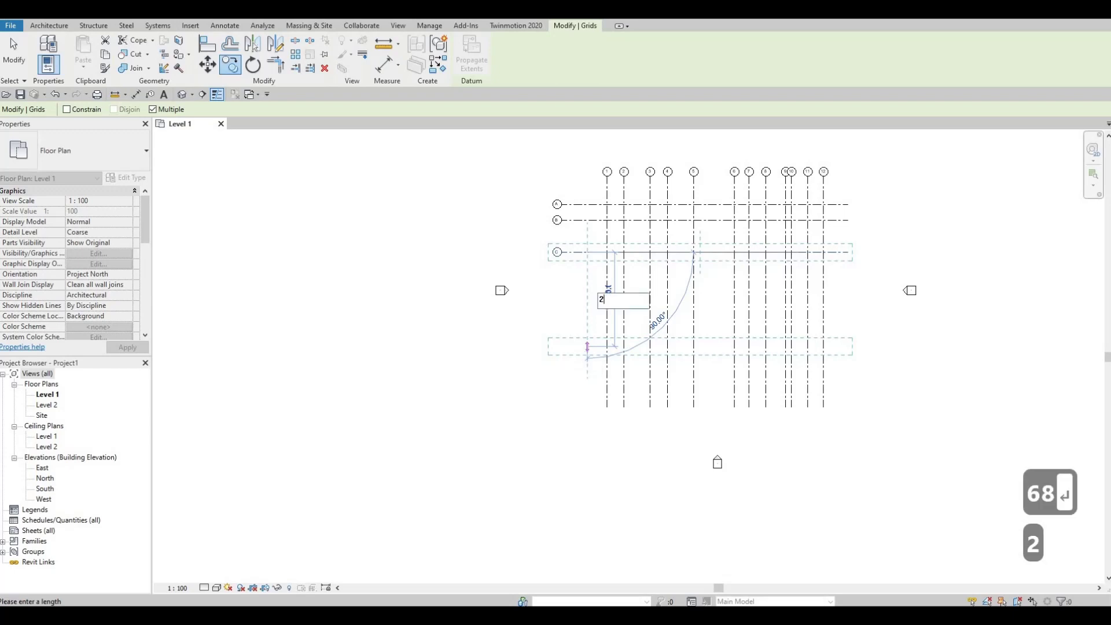
{"action": "type", "text": "400"}
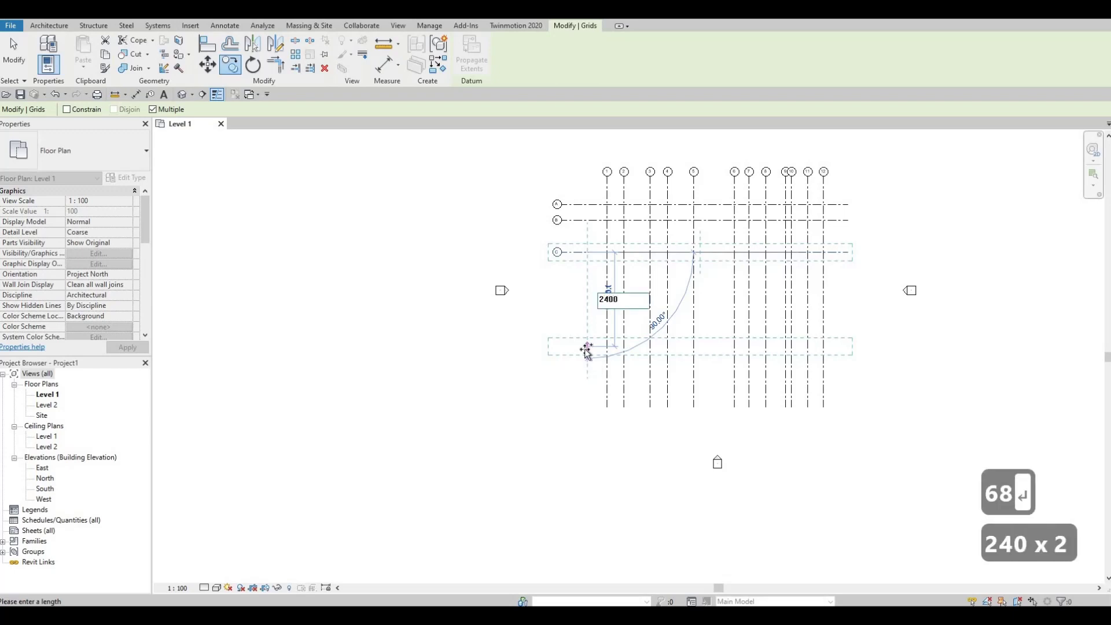
{"action": "key", "text": "Return"}
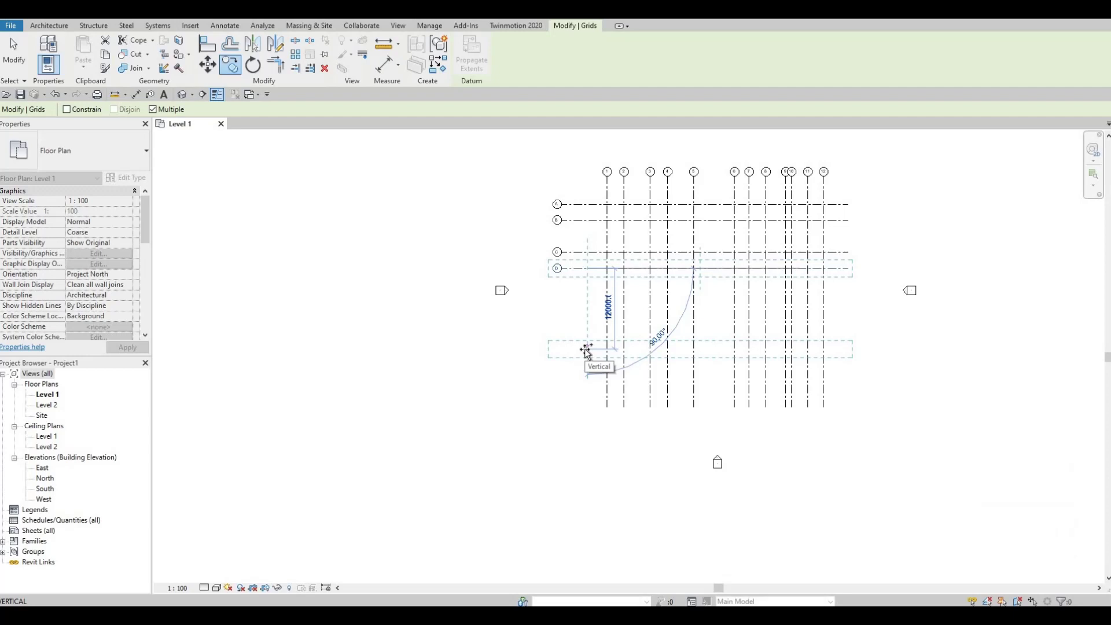
{"action": "type", "text": "42"}
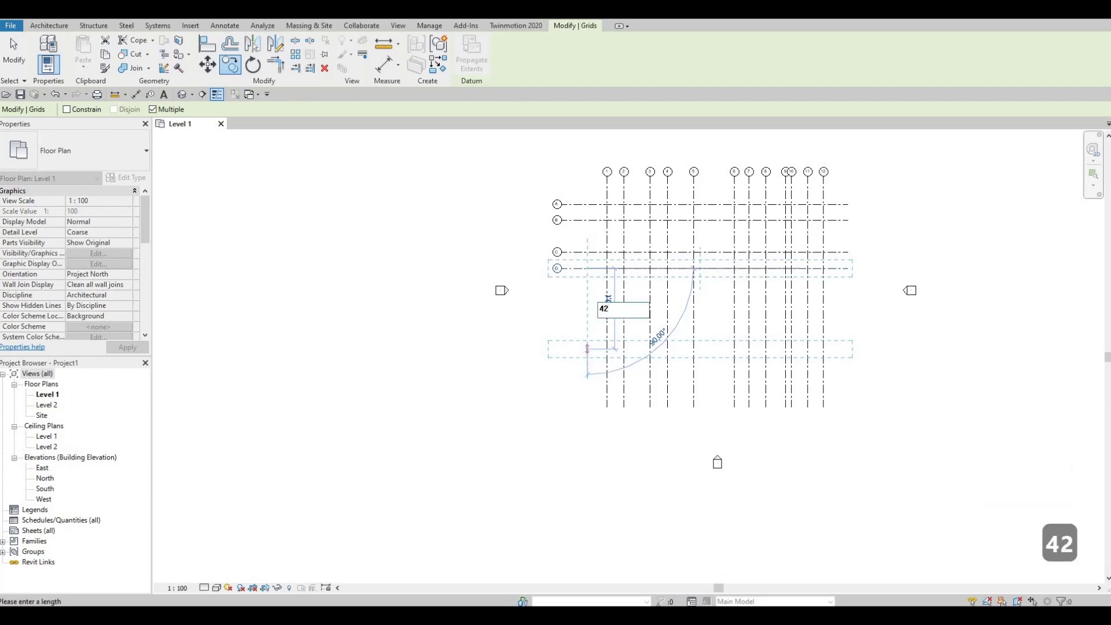
{"action": "type", "text": "20"}
{"action": "key", "text": "Return"}
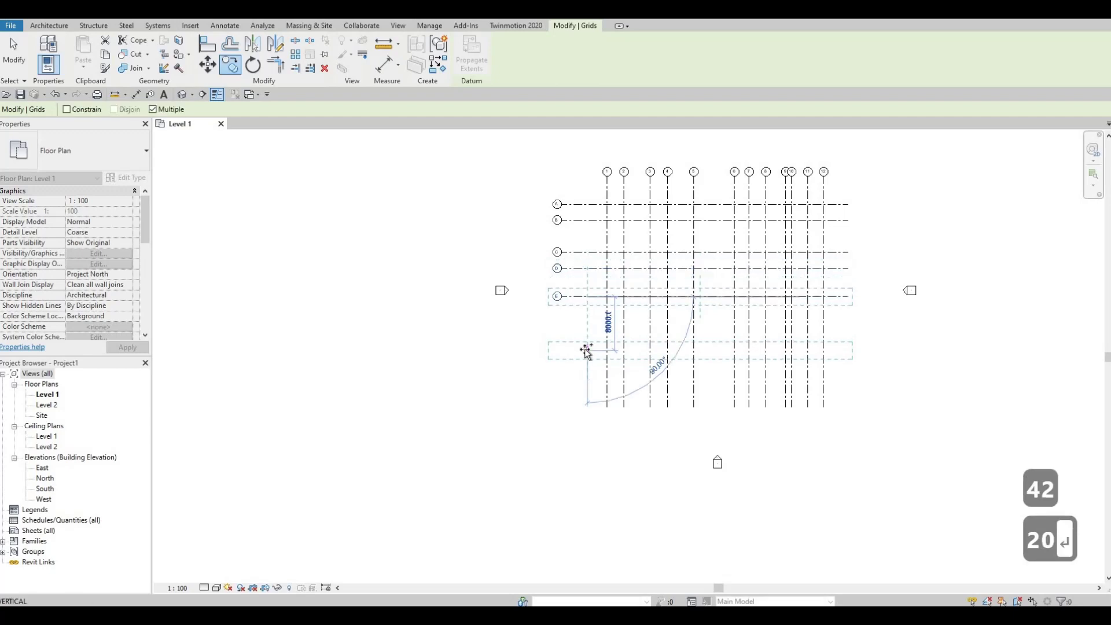
- Continue the horizontal grid copies below grid E at successive spacings of 1877, 2426 and 2335
{"action": "type", "text": "18"}
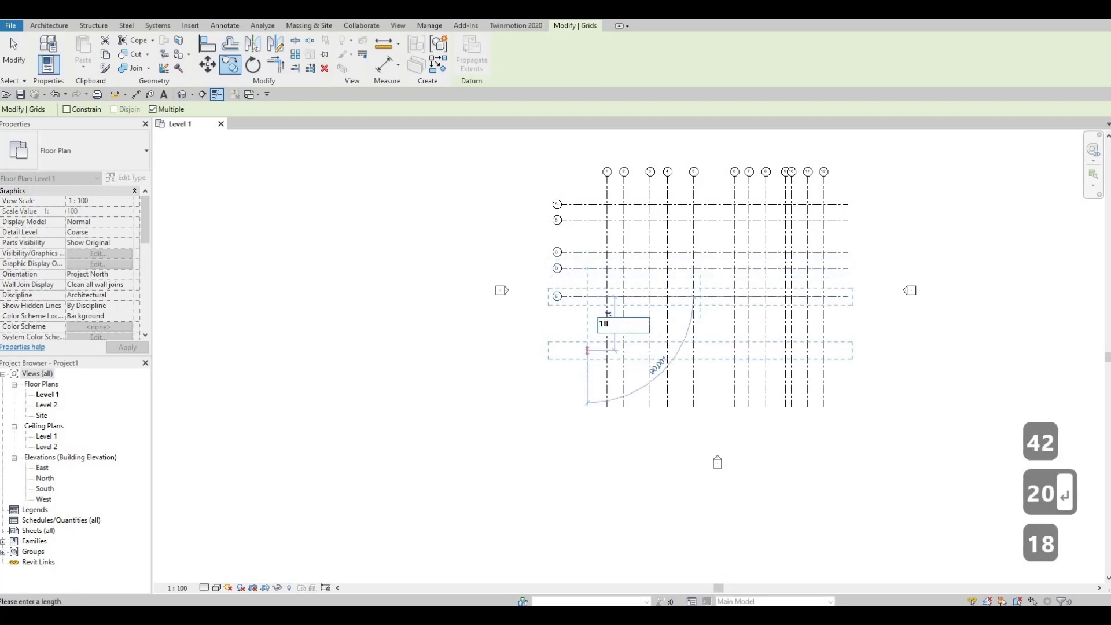
{"action": "type", "text": "77"}
{"action": "key", "text": "Return"}
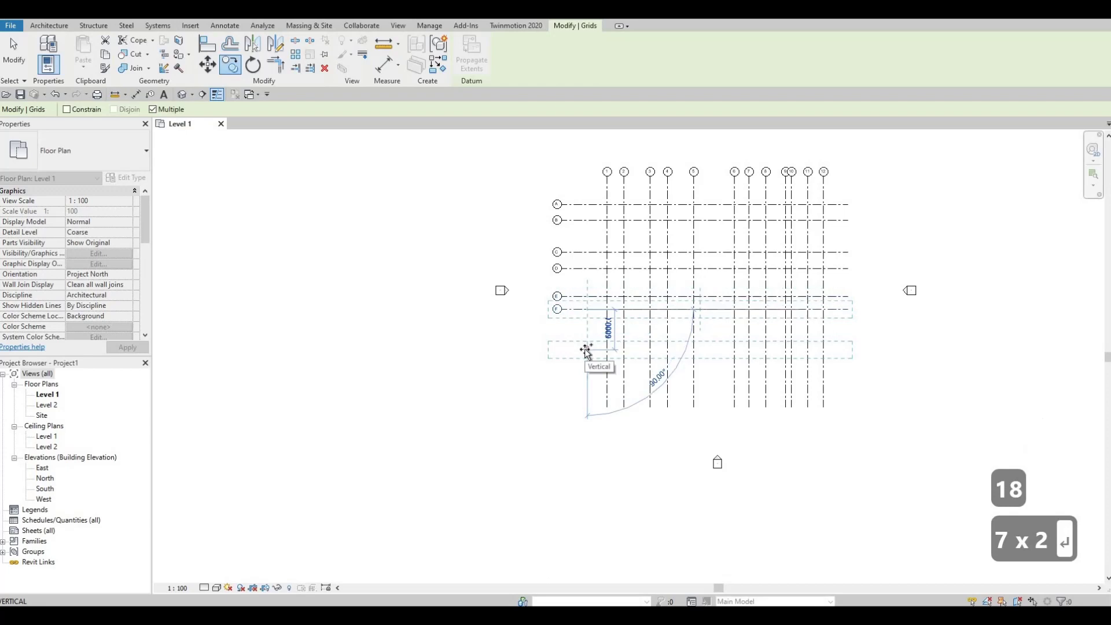
{"action": "type", "text": "24"}
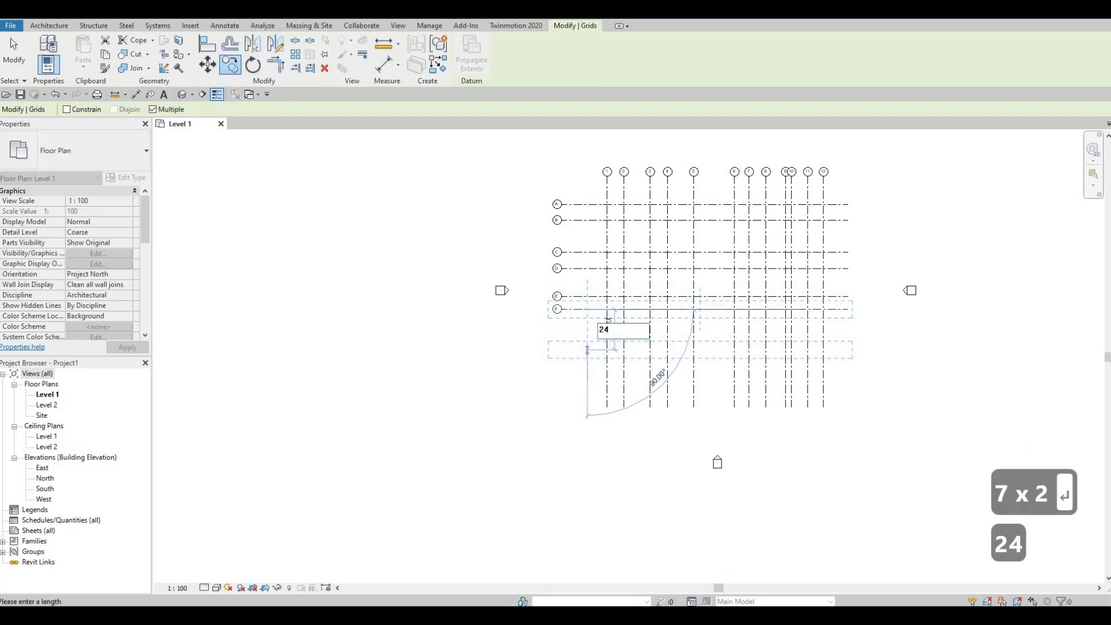
{"action": "type", "text": "26"}
{"action": "key", "text": "Return"}
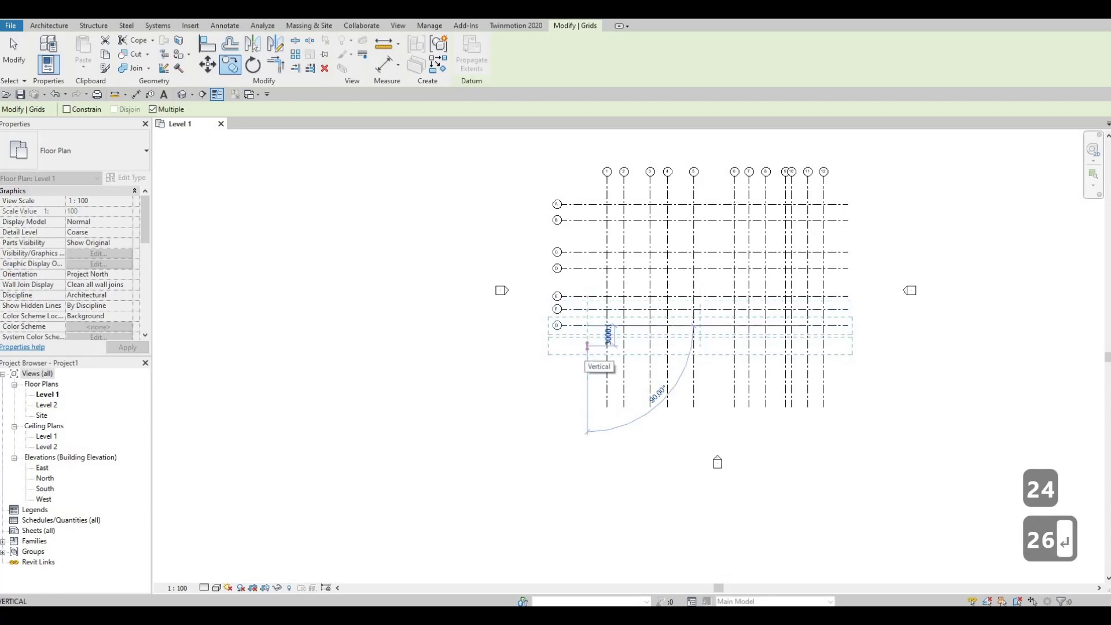
{"action": "type", "text": "233"}
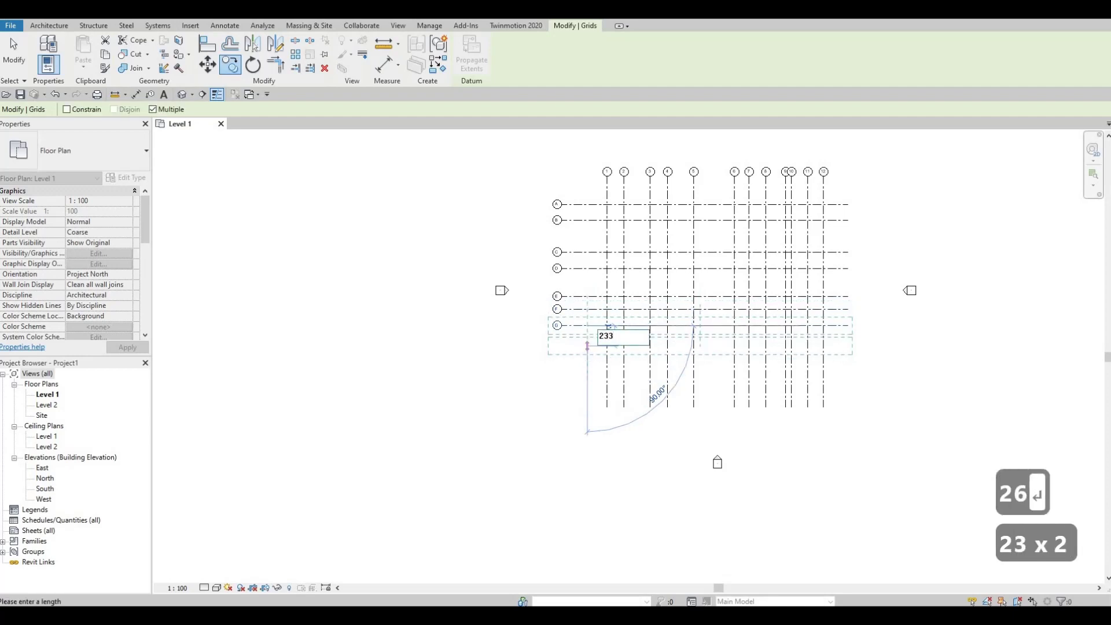
{"action": "type", "text": "5"}
{"action": "key", "text": "Return"}
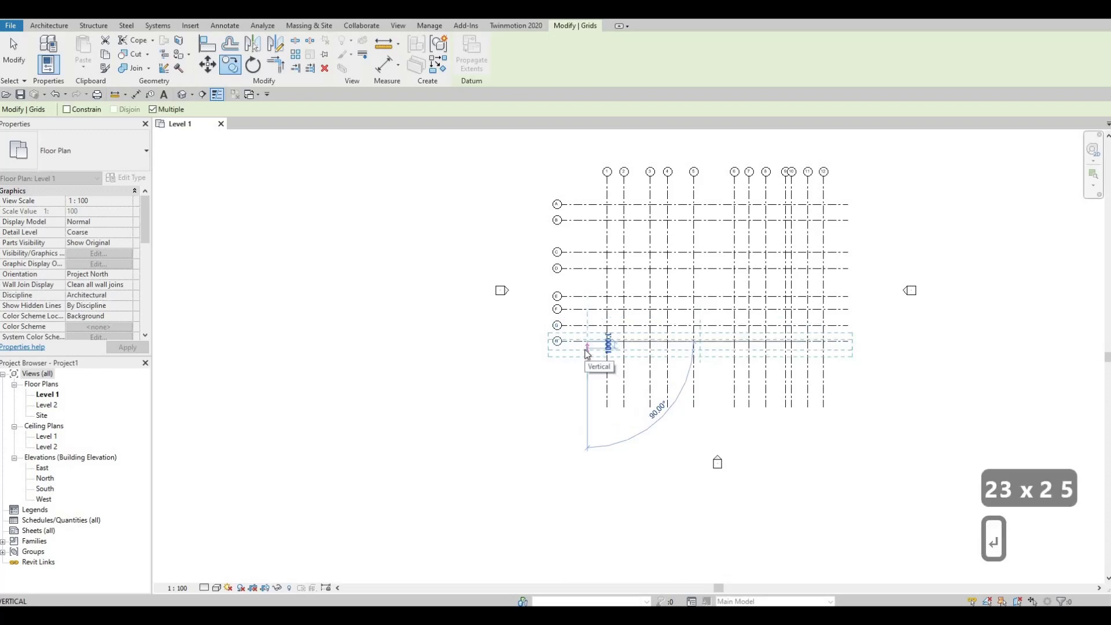
- Select all the grids and shift them together so they sit centred between the four elevation markers
{"action": "key", "text": "Escape"}
{"action": "key", "text": "Escape"}
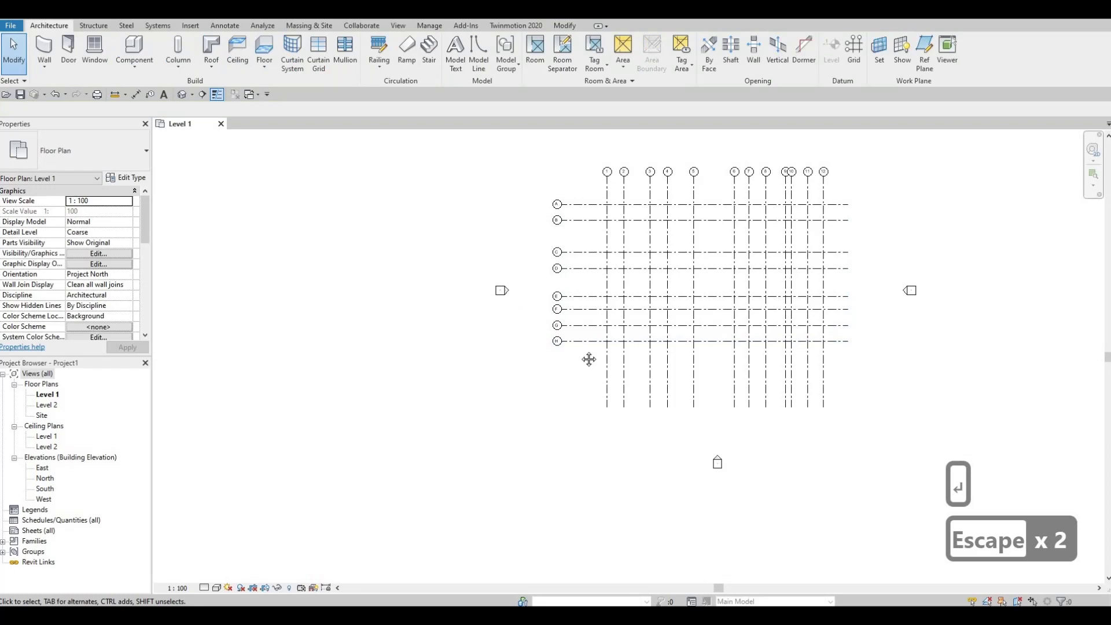
{"action": "scroll", "coordinate": [554, 339], "scroll_direction": "up", "scroll_amount": 3}
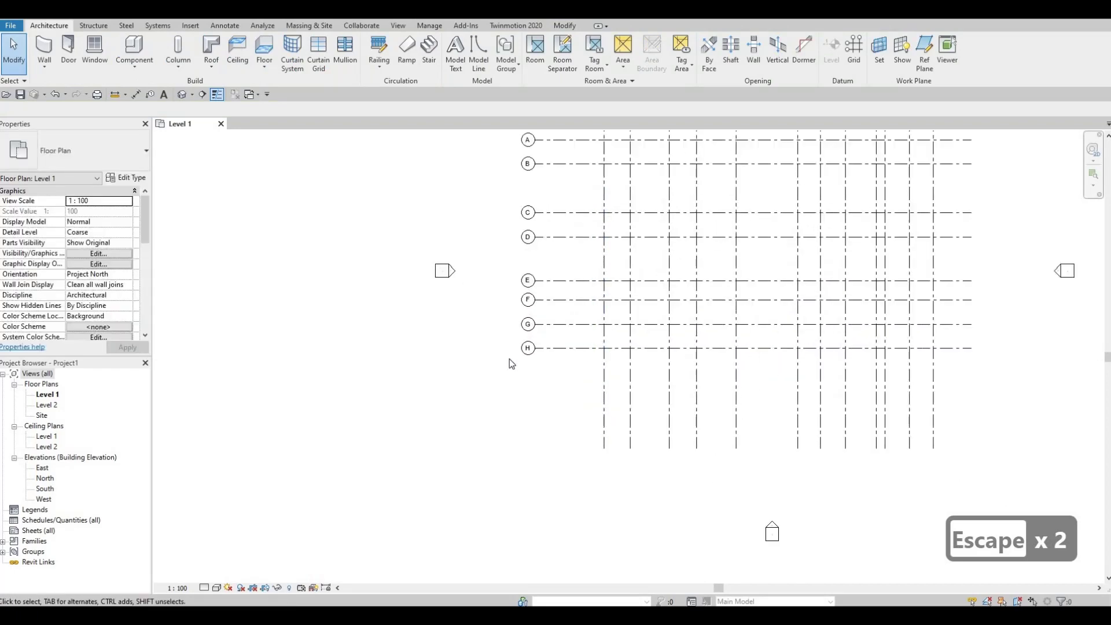
{"action": "scroll", "coordinate": [512, 364], "scroll_direction": "up", "scroll_amount": 3}
{"action": "scroll", "coordinate": [504, 373], "scroll_direction": "down", "scroll_amount": 3}
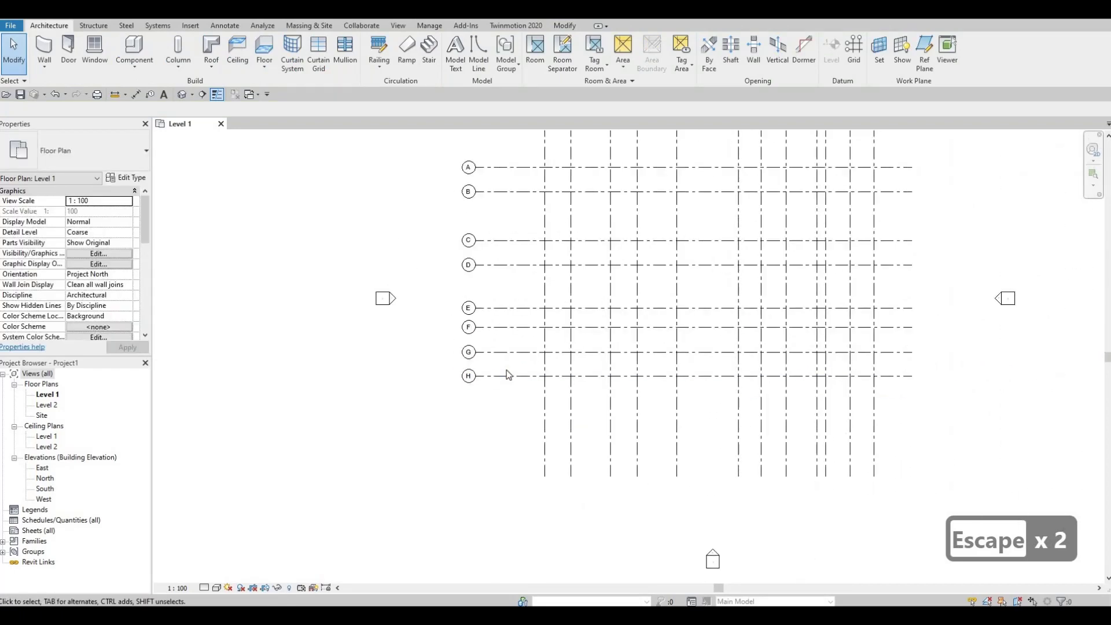
{"action": "scroll", "coordinate": [544, 373], "scroll_direction": "down", "scroll_amount": 2}
{"action": "scroll", "coordinate": [573, 372], "scroll_direction": "down", "scroll_amount": 2}
{"action": "scroll", "coordinate": [577, 371], "scroll_direction": "down", "scroll_amount": 2}
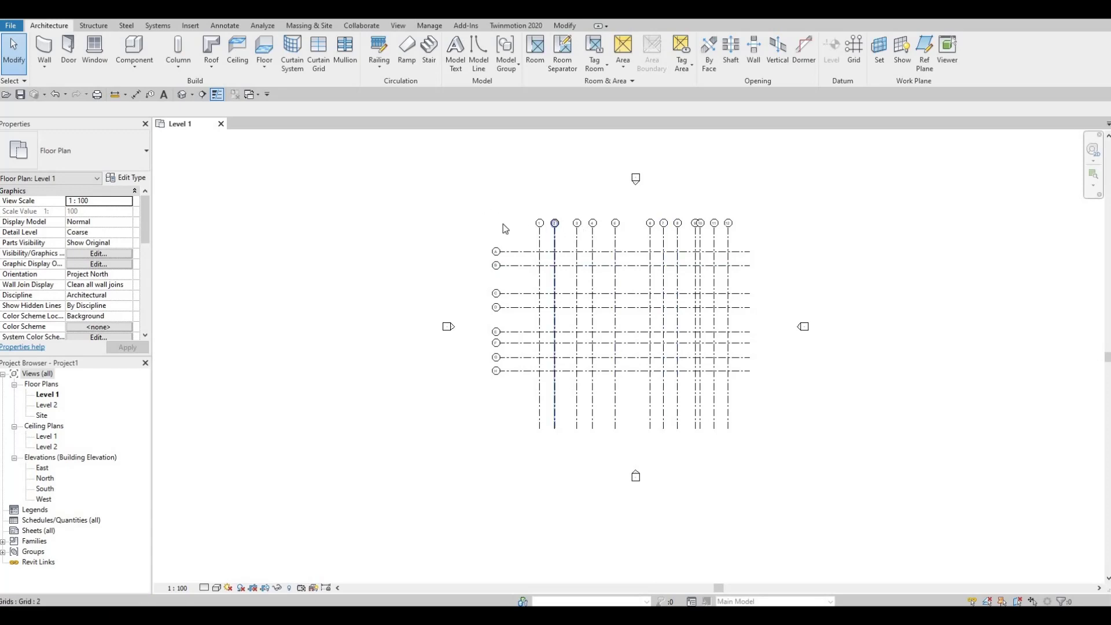
{"action": "left_click_drag", "start_coordinate": [479, 198], "coordinate": [659, 333]}
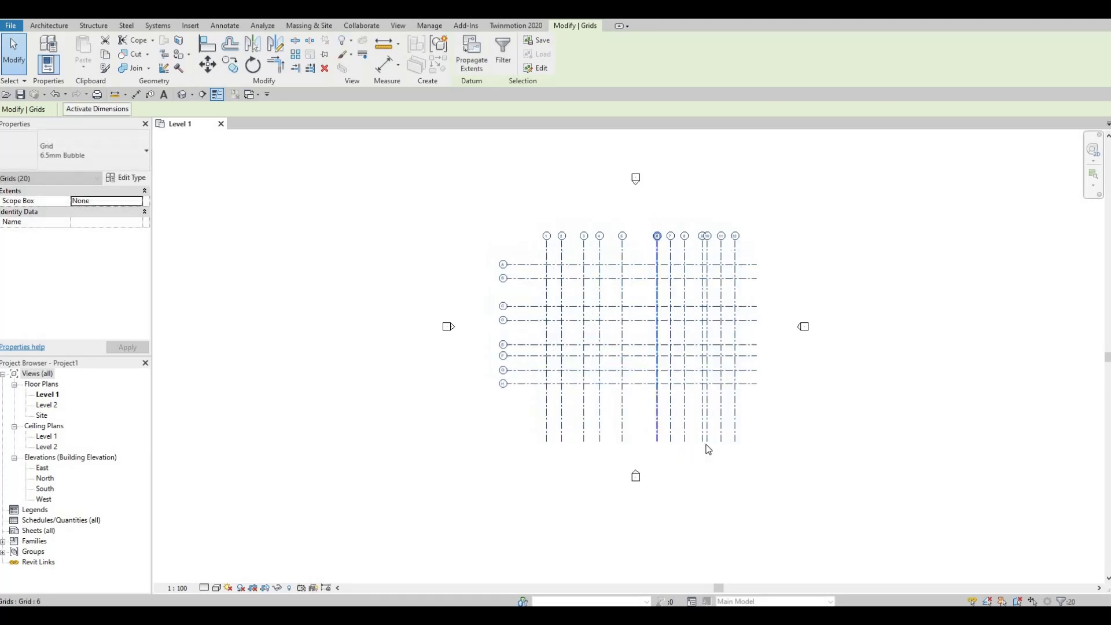
{"action": "key", "text": "Escape"}
{"action": "key", "text": "Escape"}
- Shorten the lower ends of the vertical grids together by pulling grid 12's lower end closer to grid H
{"action": "left_click", "coordinate": [735, 428]}
{"action": "left_click_drag", "start_coordinate": [735, 441], "coordinate": [735, 413]}
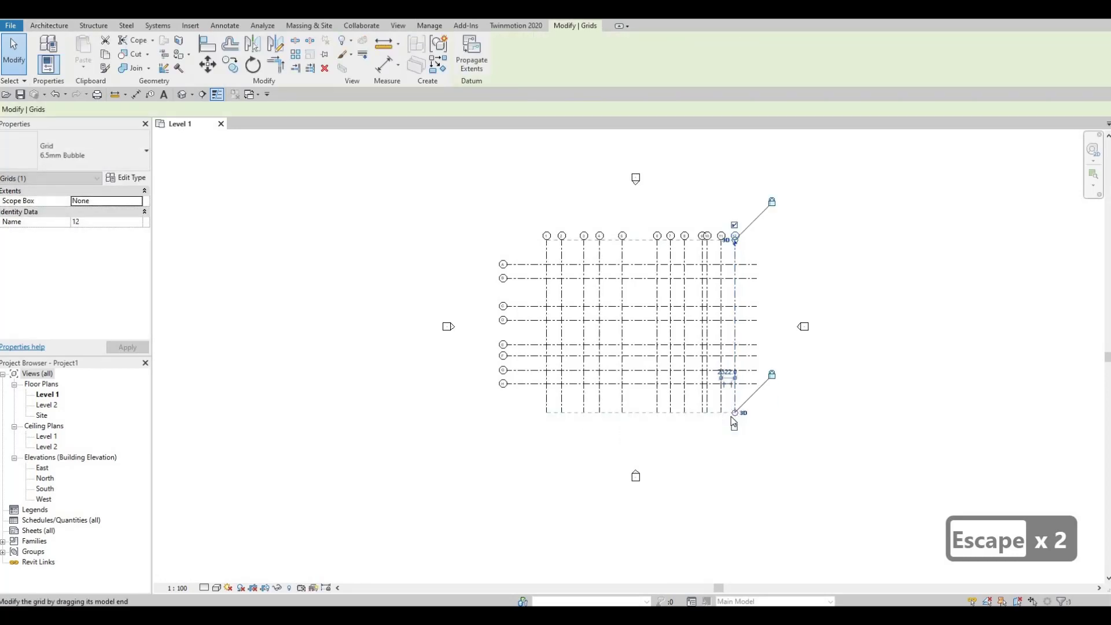
{"action": "scroll", "coordinate": [732, 419], "scroll_direction": "up", "scroll_amount": 6}
{"action": "key", "text": "Escape"}
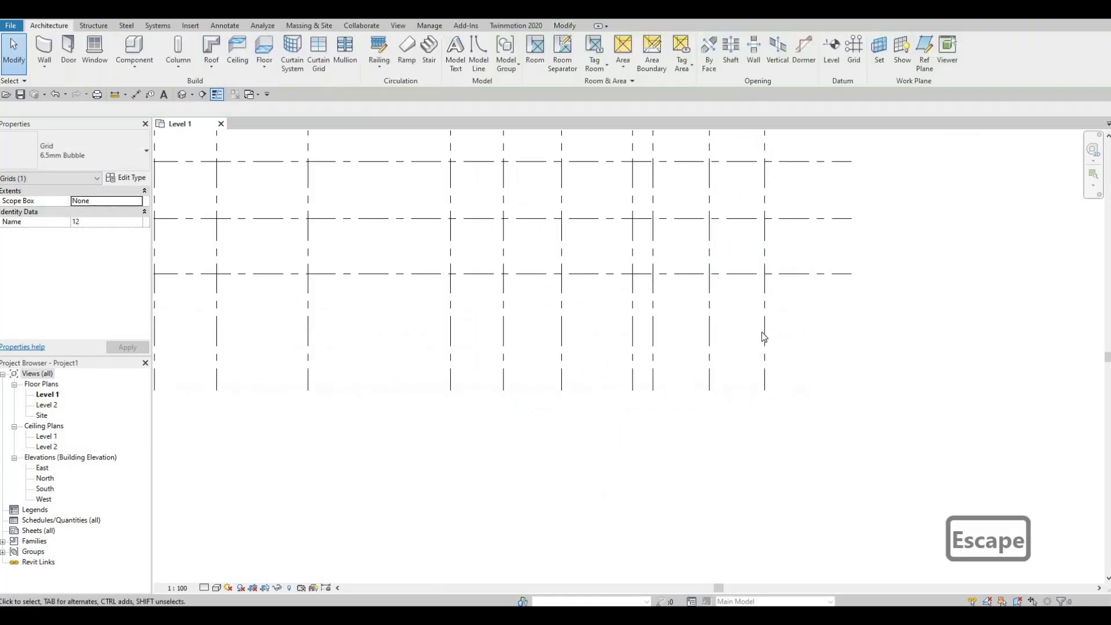
{"action": "left_click", "coordinate": [763, 336]}
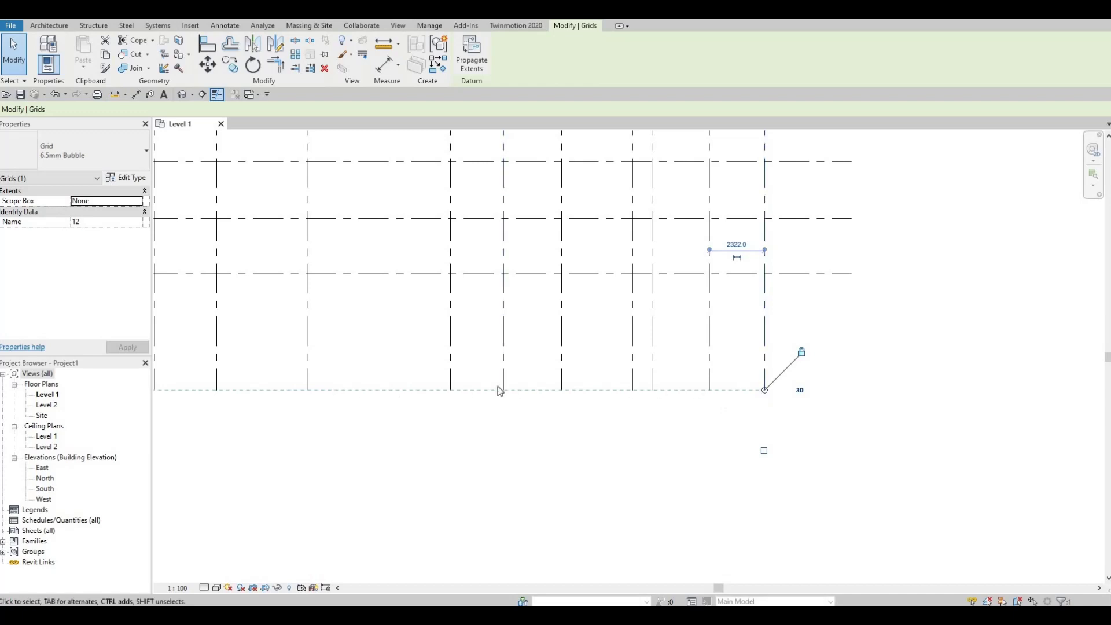
{"action": "scroll", "coordinate": [185, 390], "scroll_direction": "down", "scroll_amount": 2}
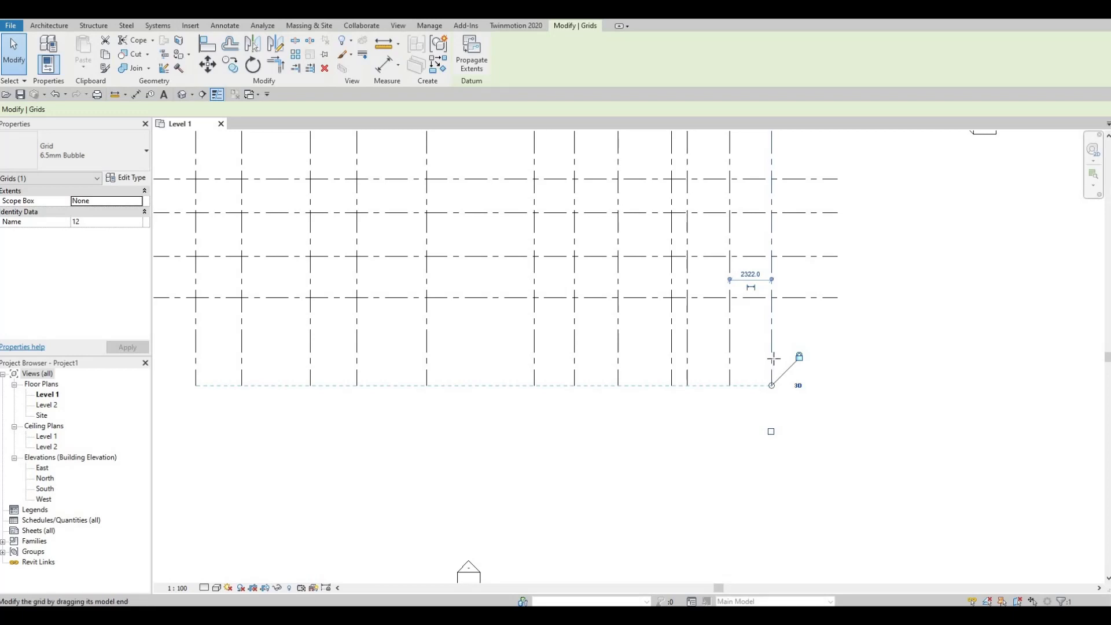
{"action": "left_click_drag", "start_coordinate": [771, 367], "coordinate": [731, 379]}
- Extend the upper ends of all vertical grids together by pulling grid 12's bubble end farther above grid A
{"action": "middle_click_drag", "start_coordinate": [709, 350], "coordinate": [713, 460]}
{"action": "scroll", "coordinate": [713, 461], "scroll_direction": "down", "scroll_amount": 3}
{"action": "scroll", "coordinate": [752, 301], "scroll_direction": "up", "scroll_amount": 2}
{"action": "key", "text": "Escape"}
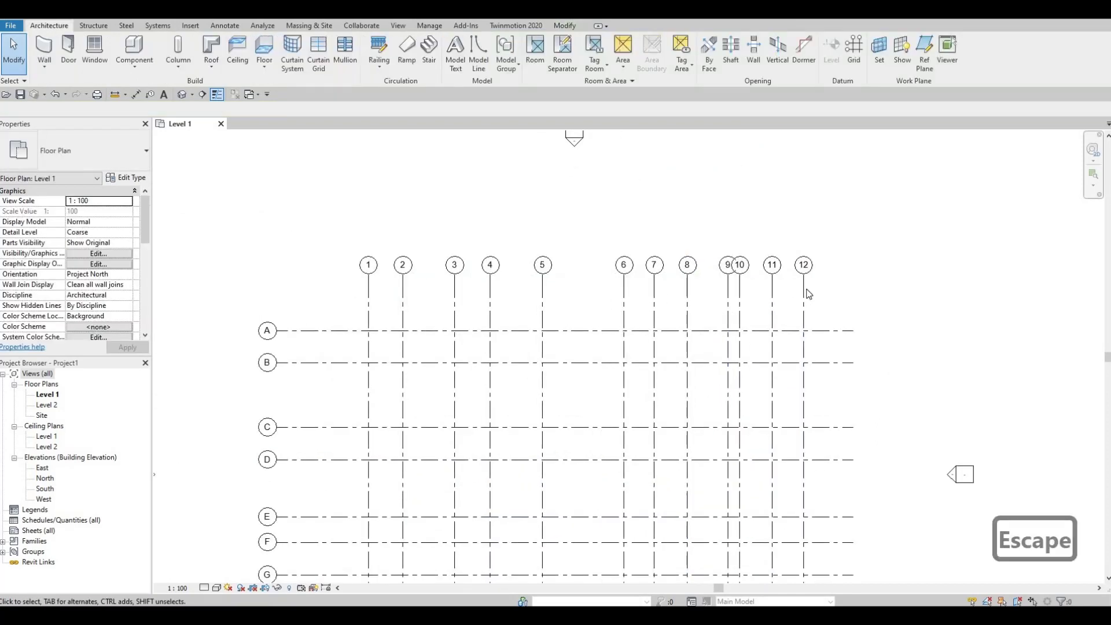
{"action": "key", "text": "Escape"}
{"action": "left_click", "coordinate": [804, 292]}
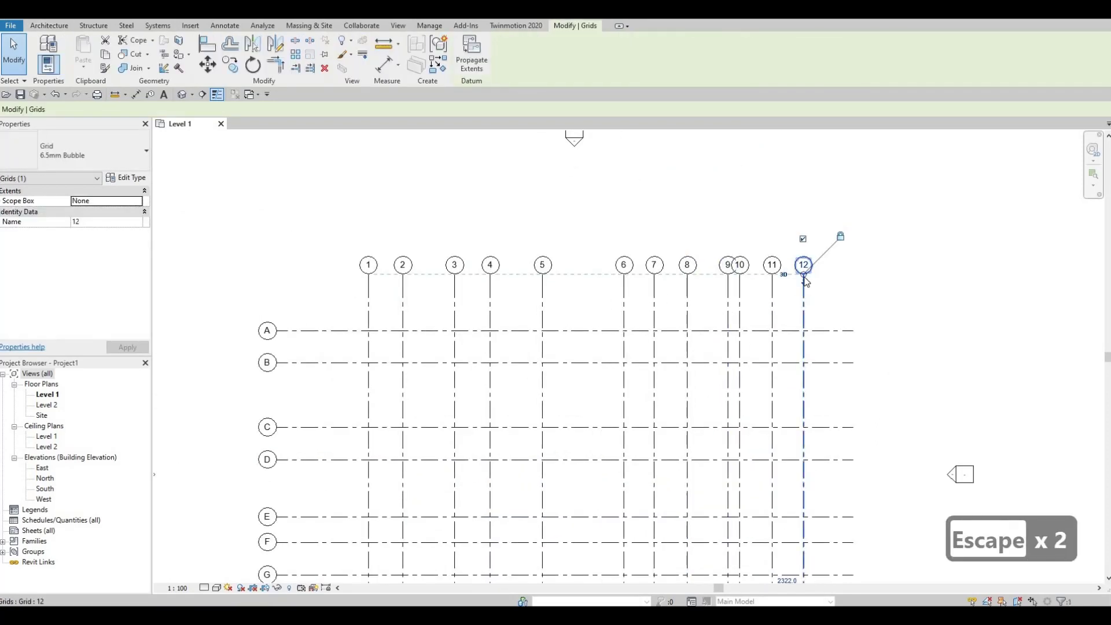
{"action": "left_click_drag", "start_coordinate": [805, 280], "coordinate": [804, 277]}
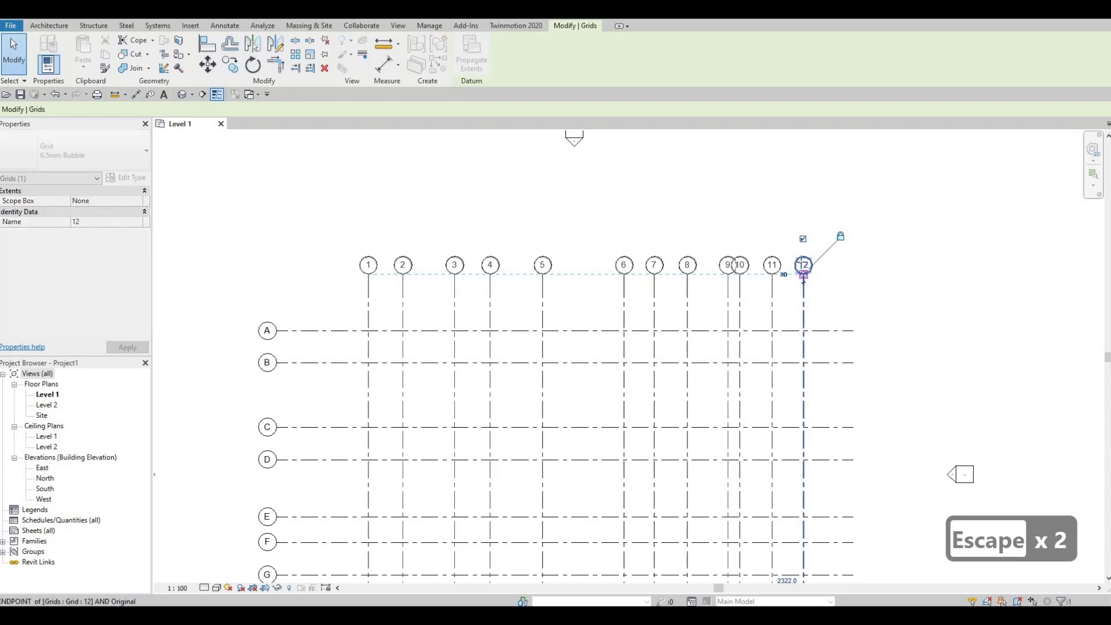
{"action": "left_click_drag", "start_coordinate": [802, 237], "coordinate": [802, 198]}
{"action": "scroll", "coordinate": [641, 344], "scroll_direction": "down", "scroll_amount": 1}
{"action": "left_click", "coordinate": [424, 331]}
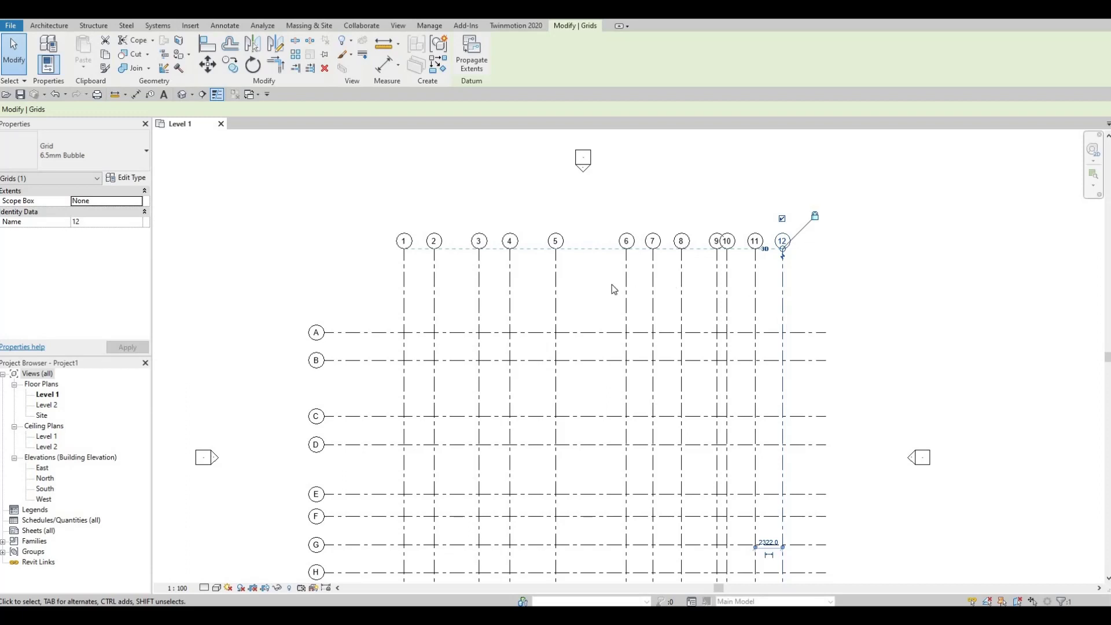
- Place a continuous aligned dimension string across vertical grids 1 to 12, between their bubbles and grid A
{"action": "left_click", "coordinate": [137, 96]}
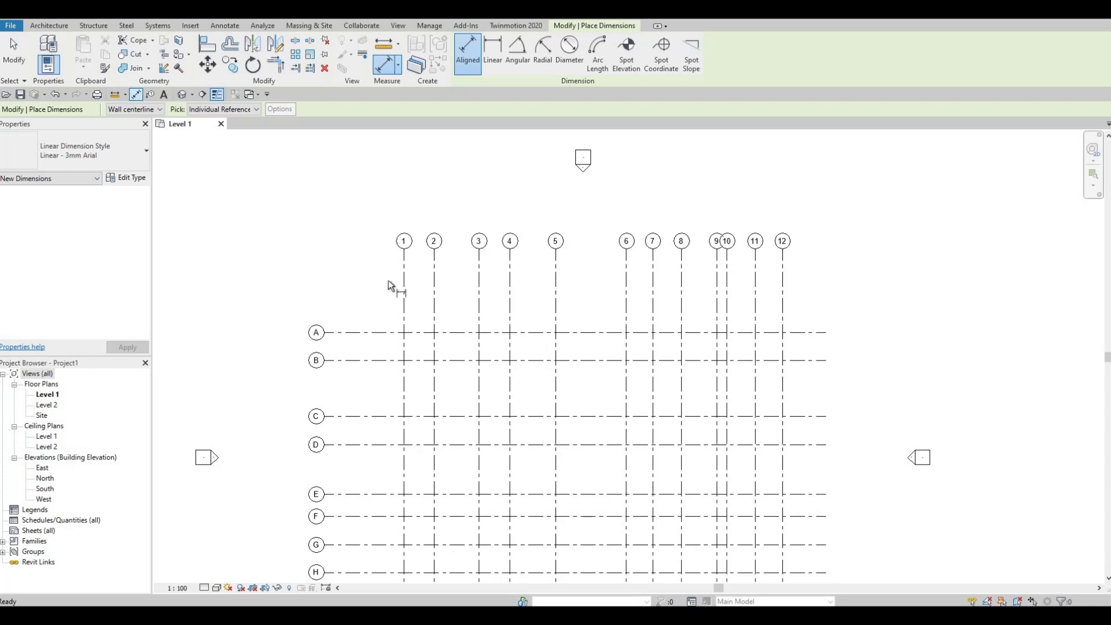
{"action": "left_click", "coordinate": [427, 283]}
{"action": "left_click", "coordinate": [434, 284]}
{"action": "left_click", "coordinate": [480, 296]}
{"action": "left_click", "coordinate": [510, 290]}
{"action": "left_click", "coordinate": [555, 290]}
{"action": "left_click", "coordinate": [626, 294]}
{"action": "left_click", "coordinate": [654, 295]}
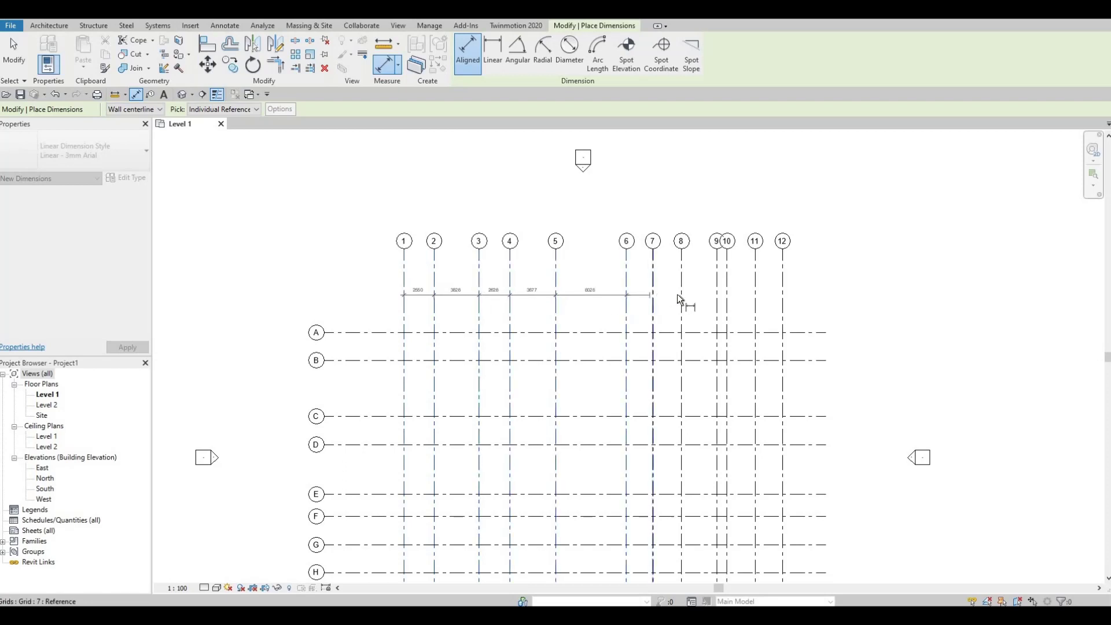
{"action": "left_click", "coordinate": [681, 296]}
{"action": "left_click", "coordinate": [725, 300]}
{"action": "left_click", "coordinate": [728, 301]}
{"action": "left_click", "coordinate": [755, 300]}
{"action": "left_click", "coordinate": [782, 296]}
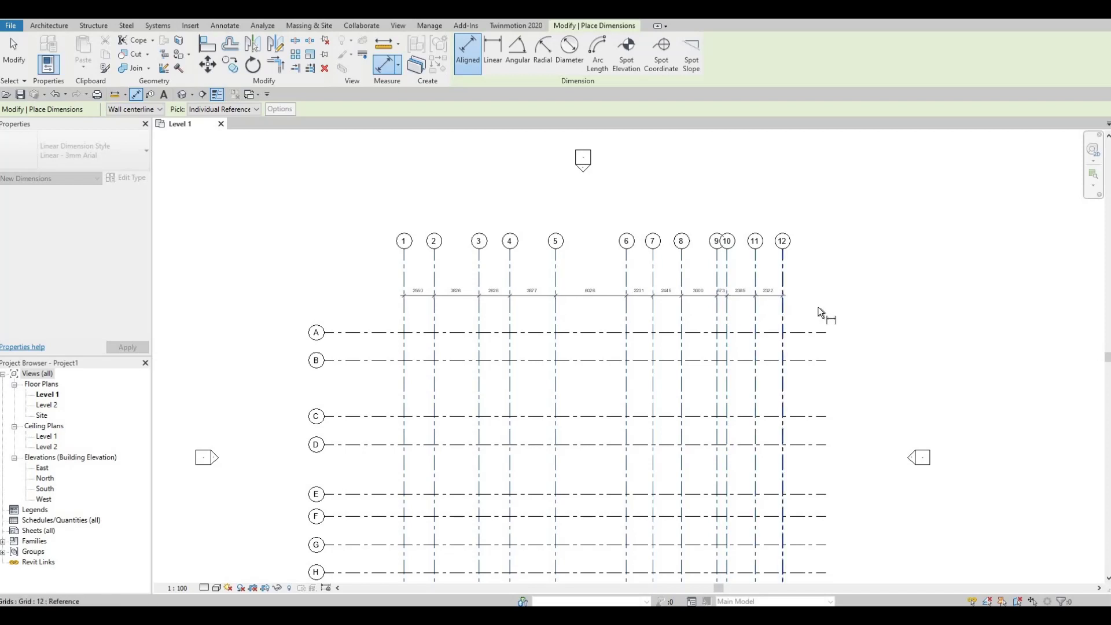
{"action": "left_click", "coordinate": [379, 308]}
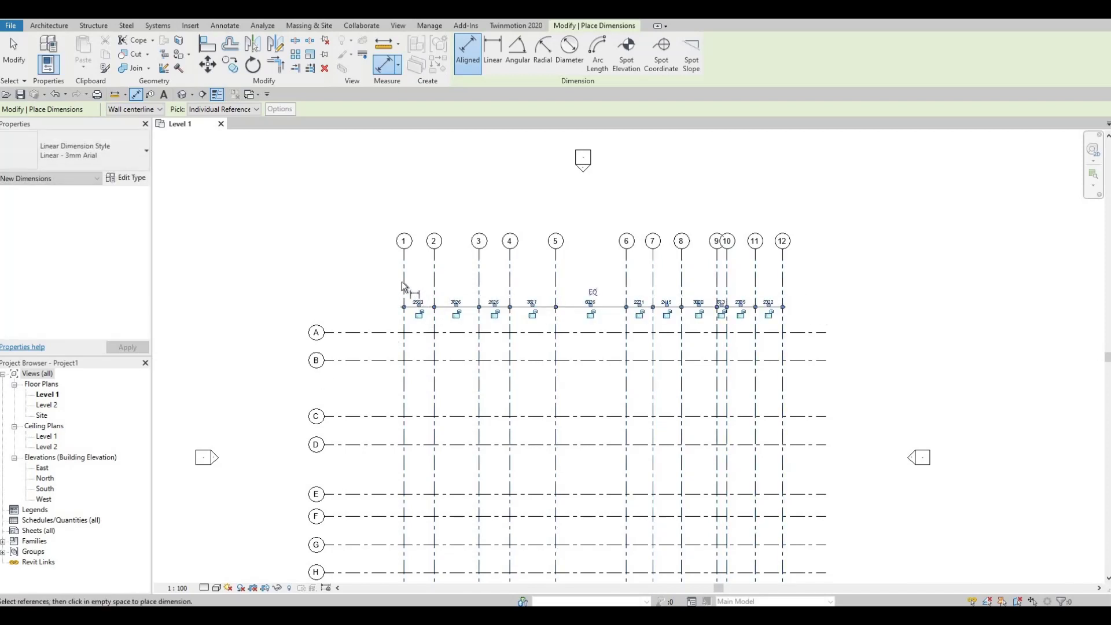
- Add an overall aligned dimension from grid 1 to grid 12 above the dimension string
{"action": "left_click", "coordinate": [405, 286]}
{"action": "left_click", "coordinate": [784, 288]}
{"action": "left_click", "coordinate": [825, 280]}
- Place a continuous aligned dimension string through horizontal grids A to H, just left of grid 1
{"action": "middle_click_drag", "start_coordinate": [415, 296], "coordinate": [443, 171]}
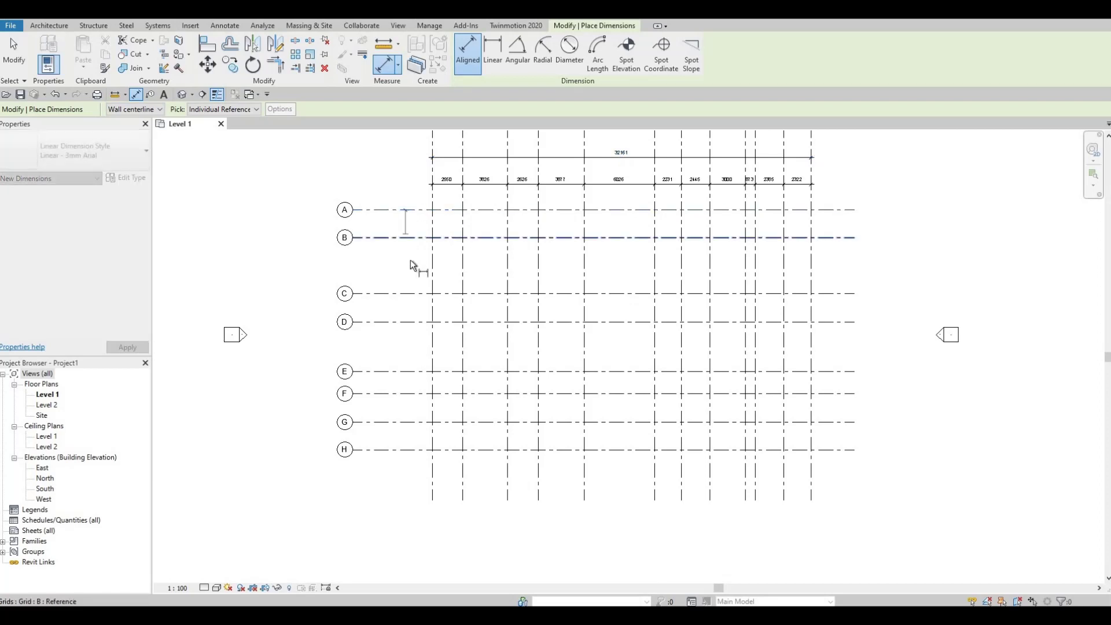
{"action": "left_click", "coordinate": [415, 294]}
{"action": "left_click", "coordinate": [414, 323]}
{"action": "left_click", "coordinate": [411, 371]}
{"action": "left_click", "coordinate": [407, 393]}
{"action": "left_click", "coordinate": [409, 423]}
{"action": "left_click", "coordinate": [410, 449]}
{"action": "left_click", "coordinate": [411, 478]}
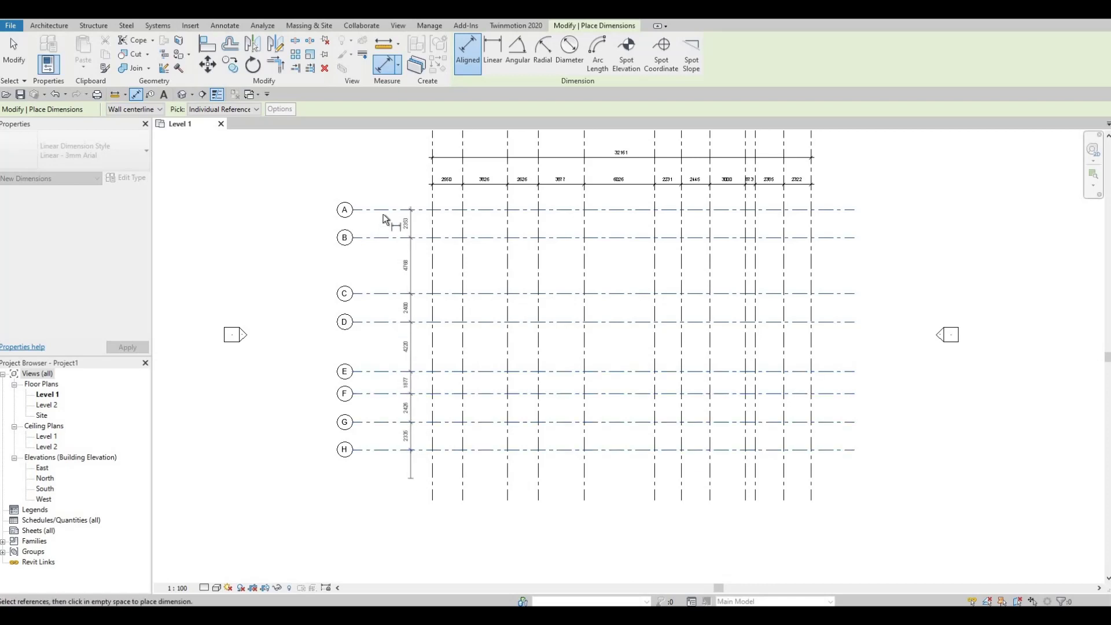
- Add an overall aligned dimension from grid A to grid H beside the vertical string and finish dimensioning
{"action": "left_click", "coordinate": [387, 477]}
{"action": "key", "text": "Escape"}
{"action": "key", "text": "Escape"}
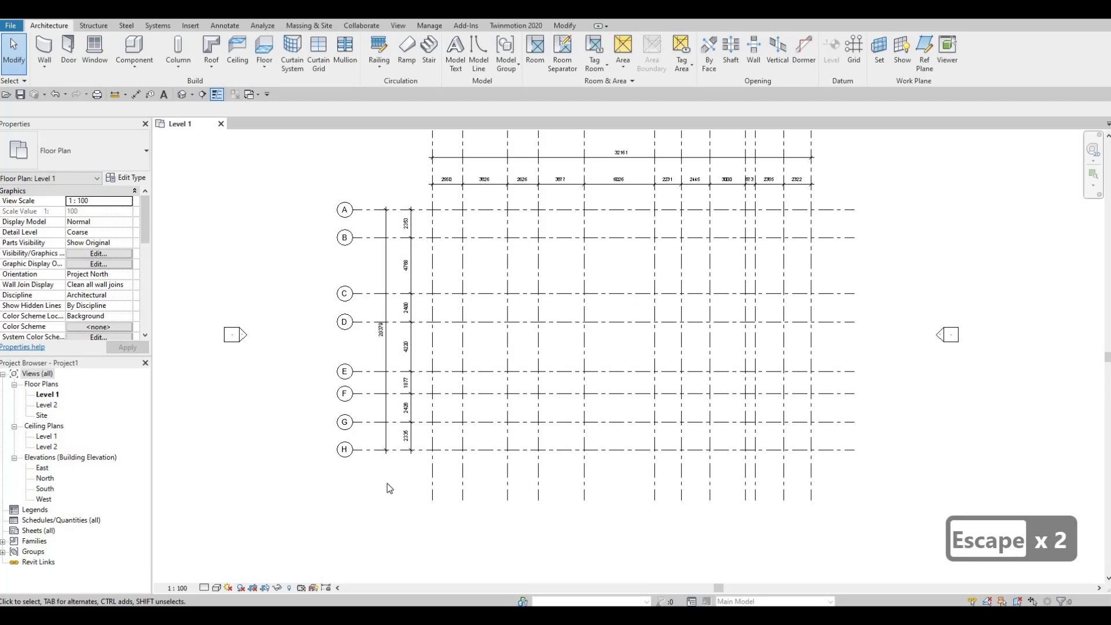
- Open the project units settings and check the length format
{"action": "key", "text": "u"}
{"action": "key", "text": "n"}
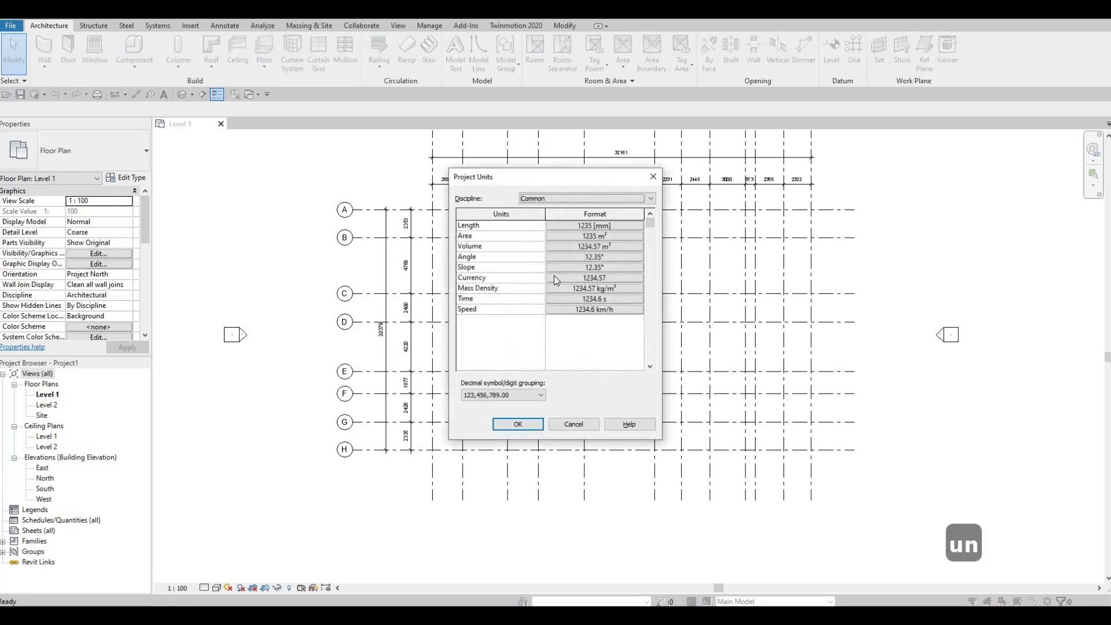
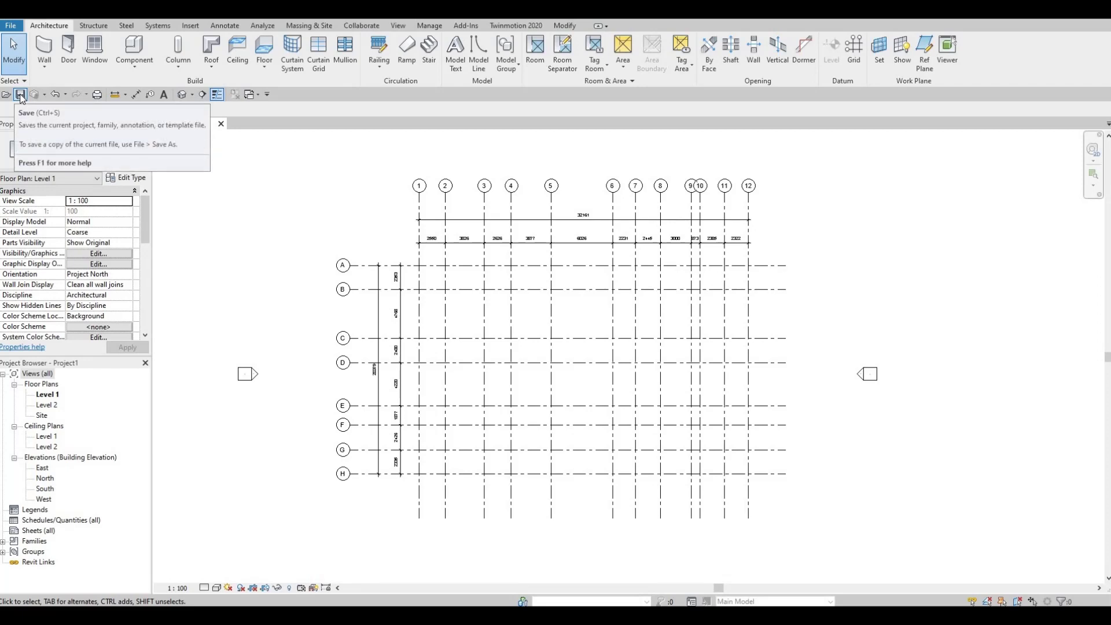
- Start saving the project in the Revit File folder and name the file BANK
{"action": "left_click", "coordinate": [20, 95]}
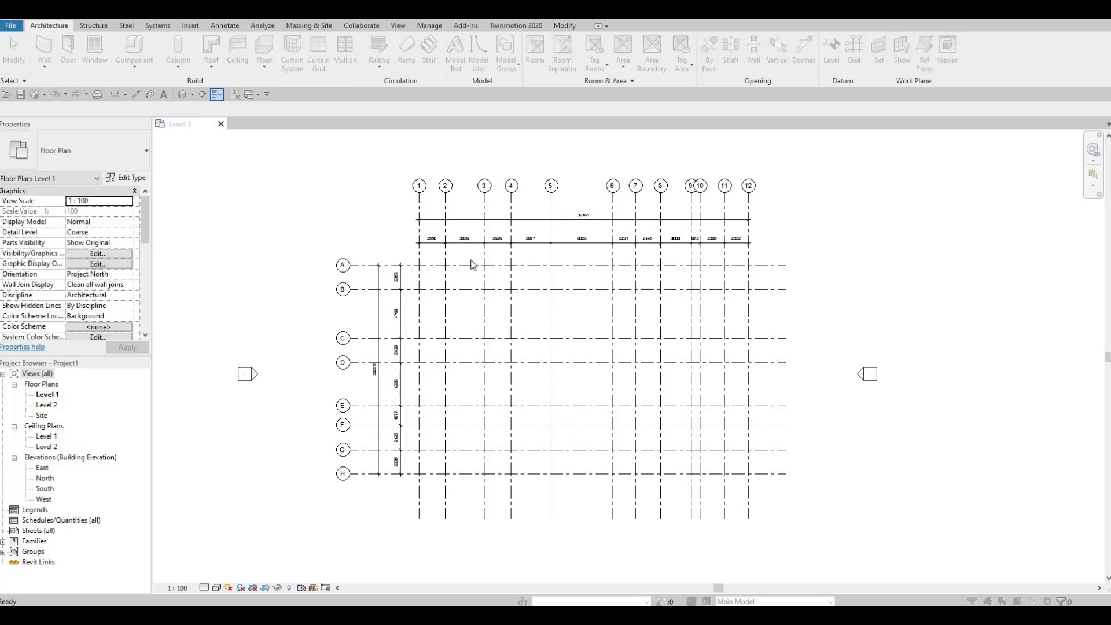
{"action": "key", "text": "F1"}
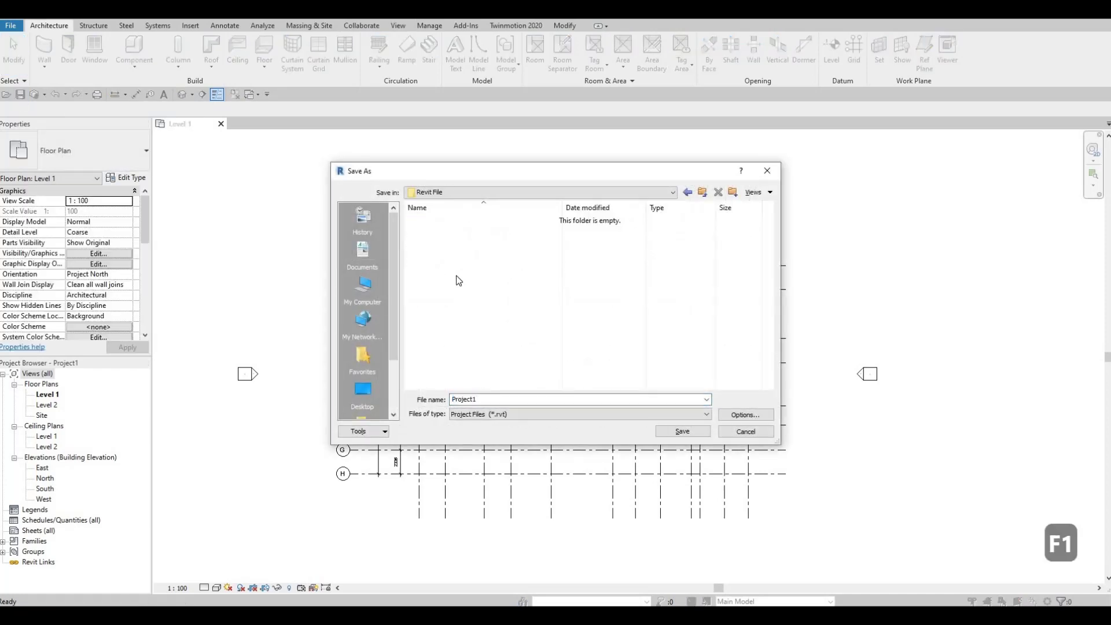
{"action": "double_click", "coordinate": [487, 400]}
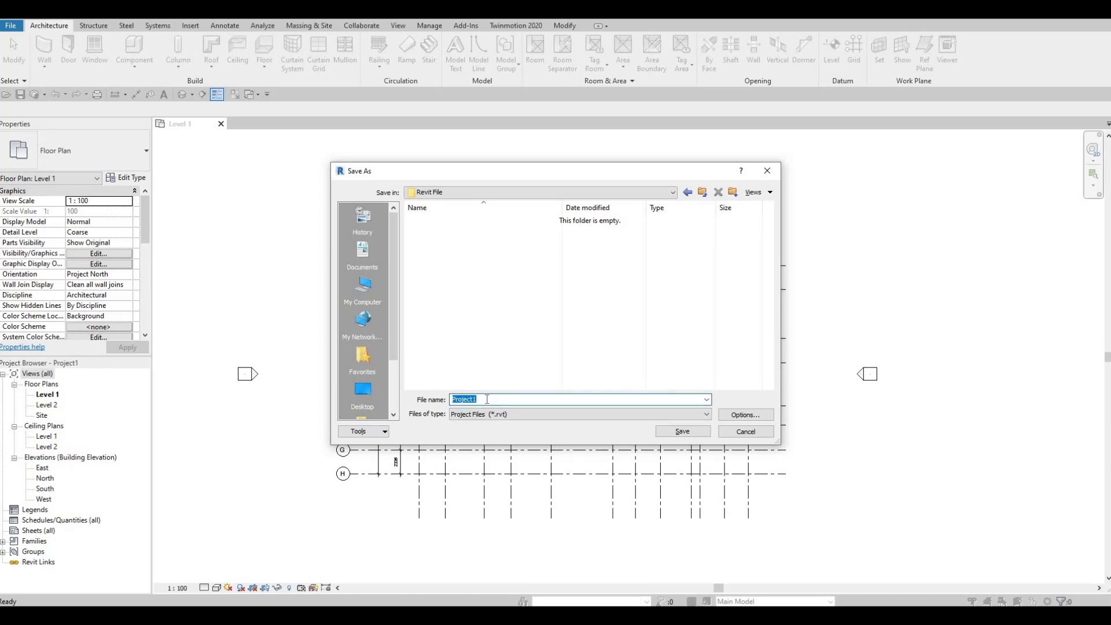
{"action": "type", "text": "ba"}
{"action": "key", "text": "BackSpace"}
{"action": "key", "text": "BackSpace"}
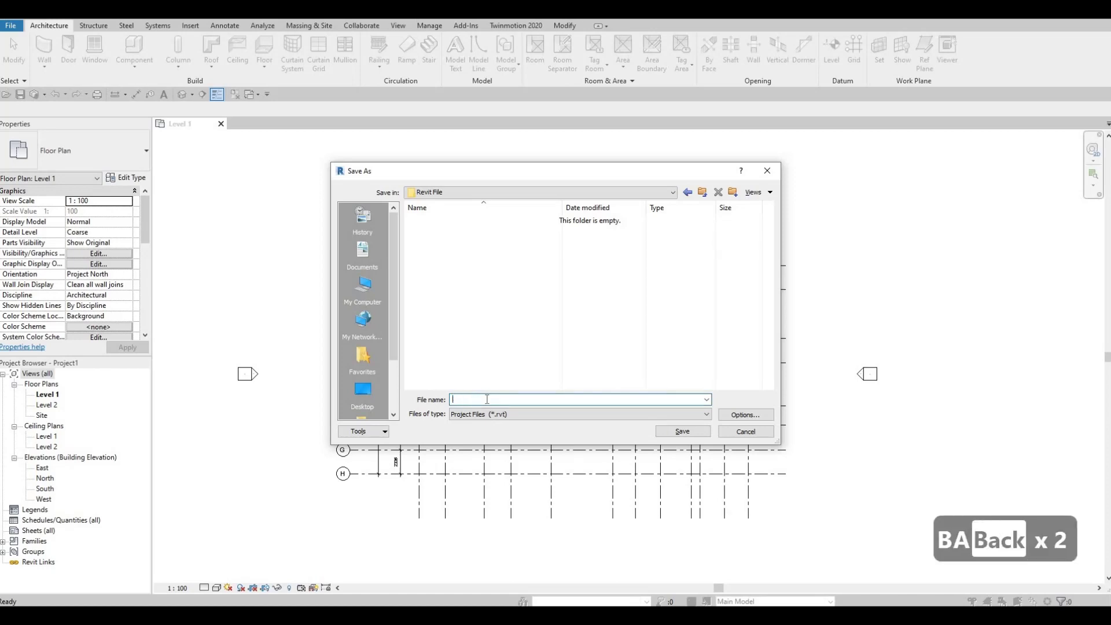
{"action": "type", "text": "BANK"}
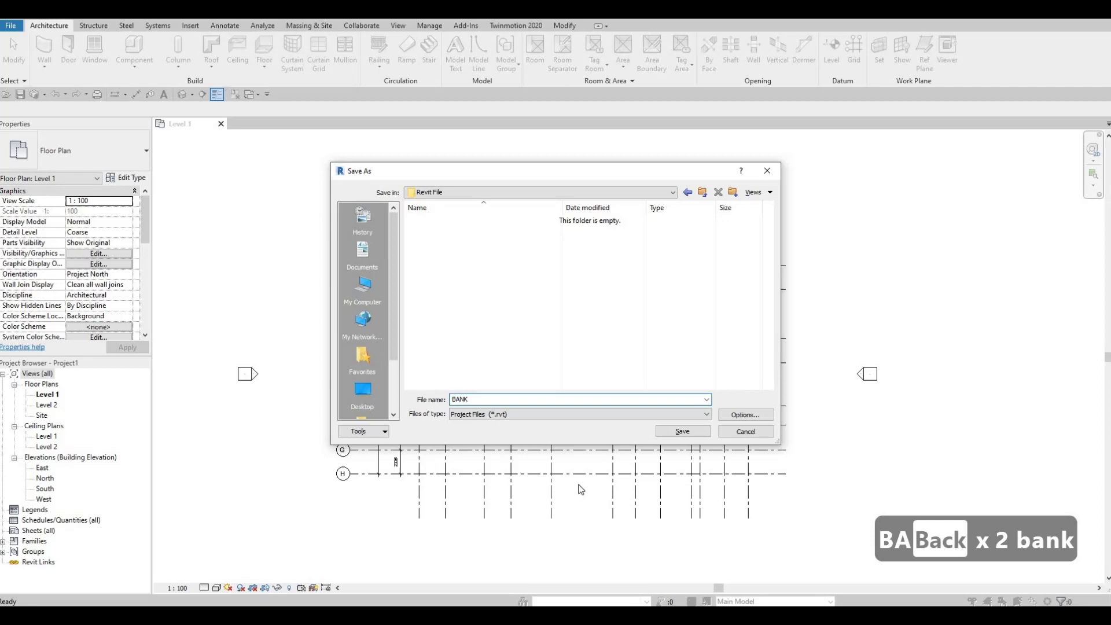
- Limit the file's maximum backups to 5 and save the project
{"action": "left_click", "coordinate": [745, 415]}
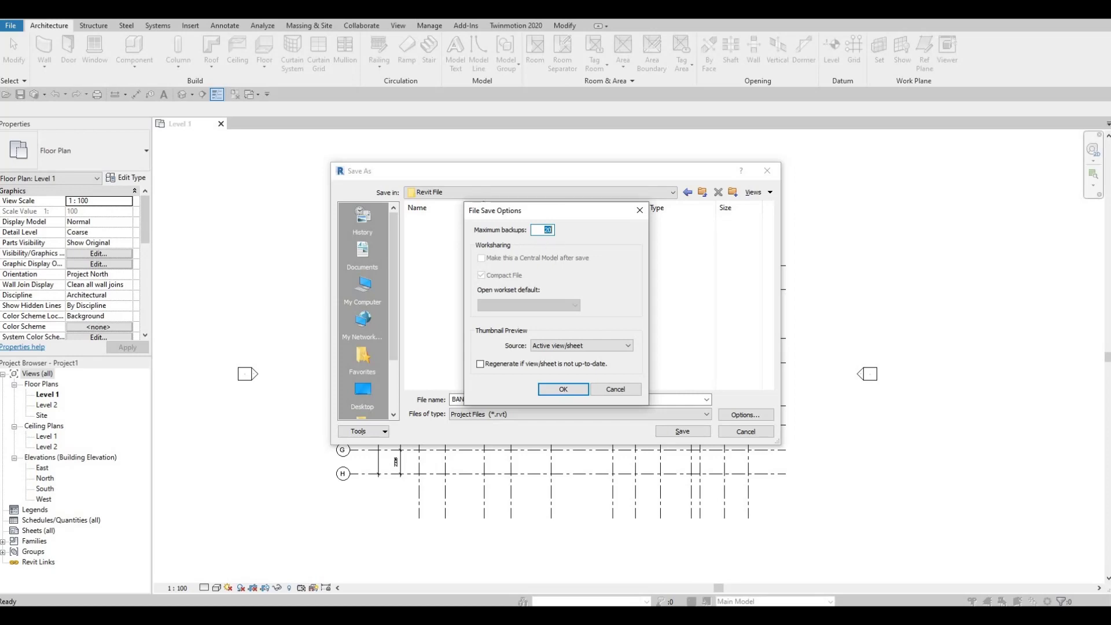
{"action": "type", "text": "5"}
{"action": "left_click", "coordinate": [561, 390]}
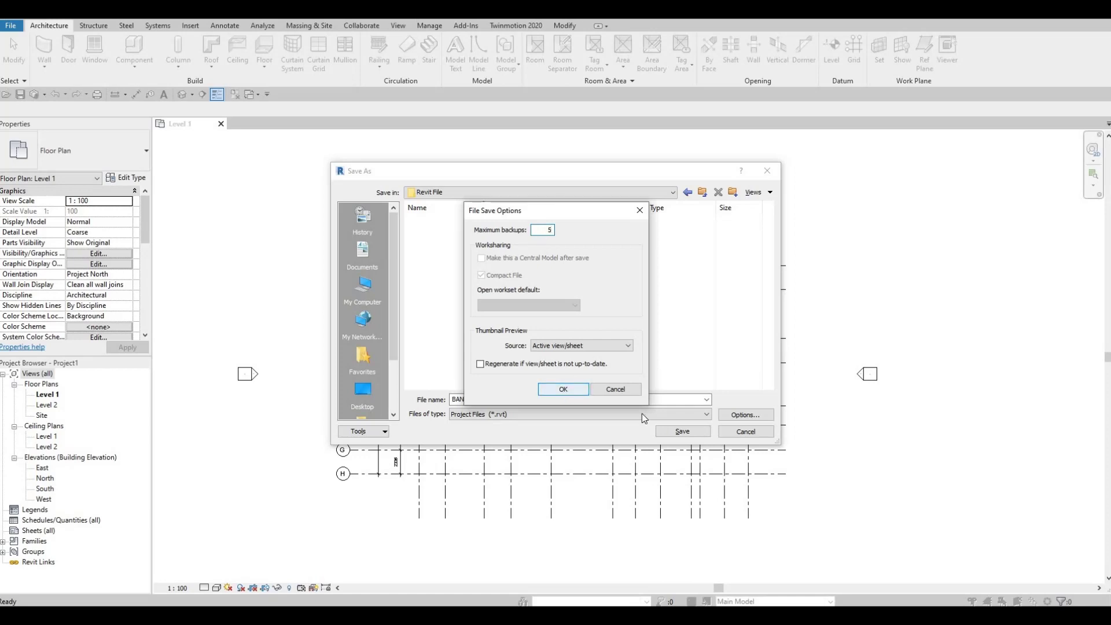
{"action": "left_click", "coordinate": [670, 431]}
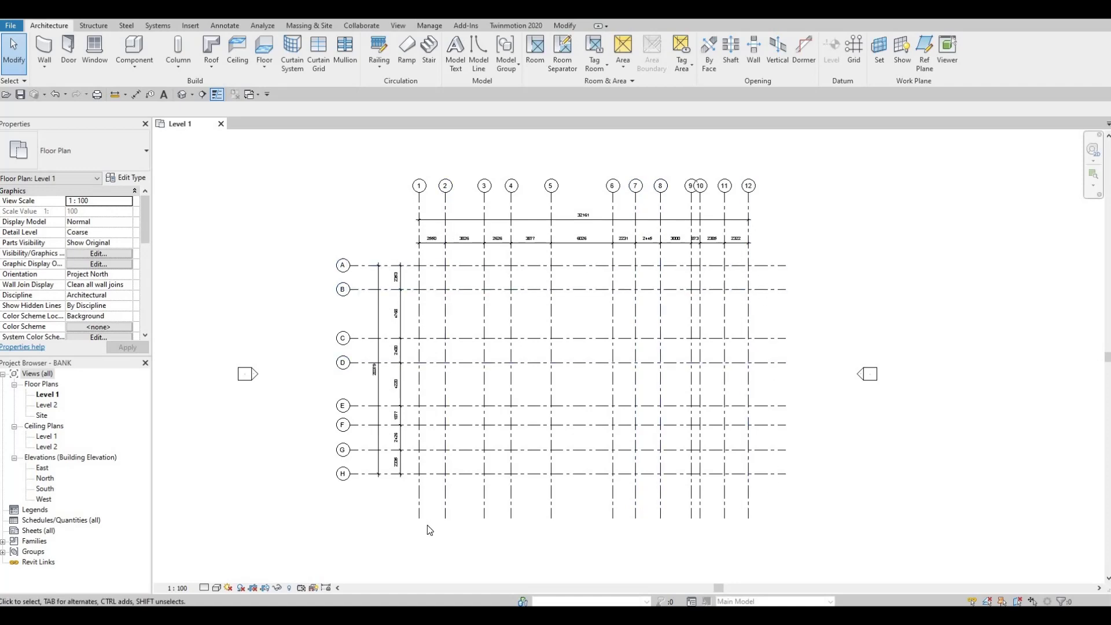
- Show the bubbles at the right ends of horizontal grids A, B, C and D
{"action": "left_click", "coordinate": [800, 271]}
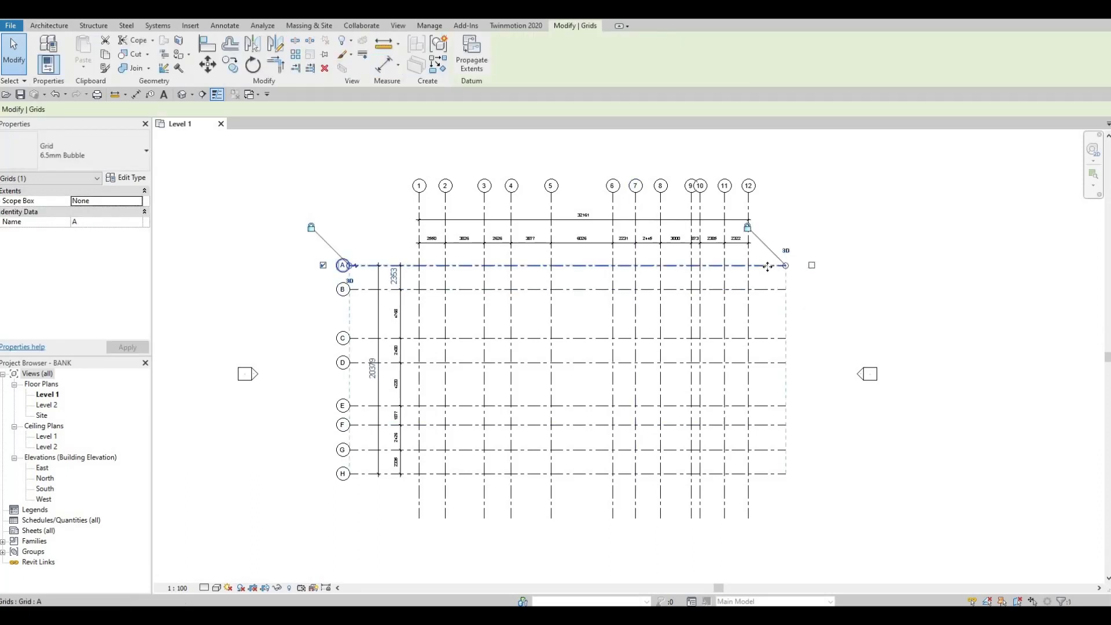
{"action": "left_click", "coordinate": [812, 266]}
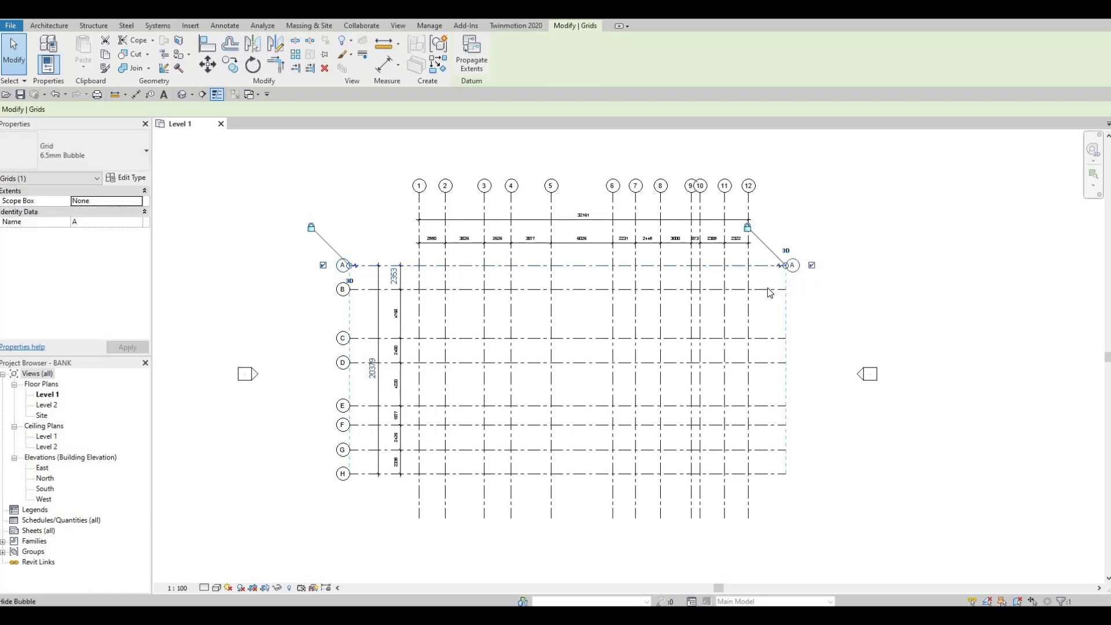
{"action": "left_click", "coordinate": [813, 296]}
{"action": "left_click", "coordinate": [813, 289]}
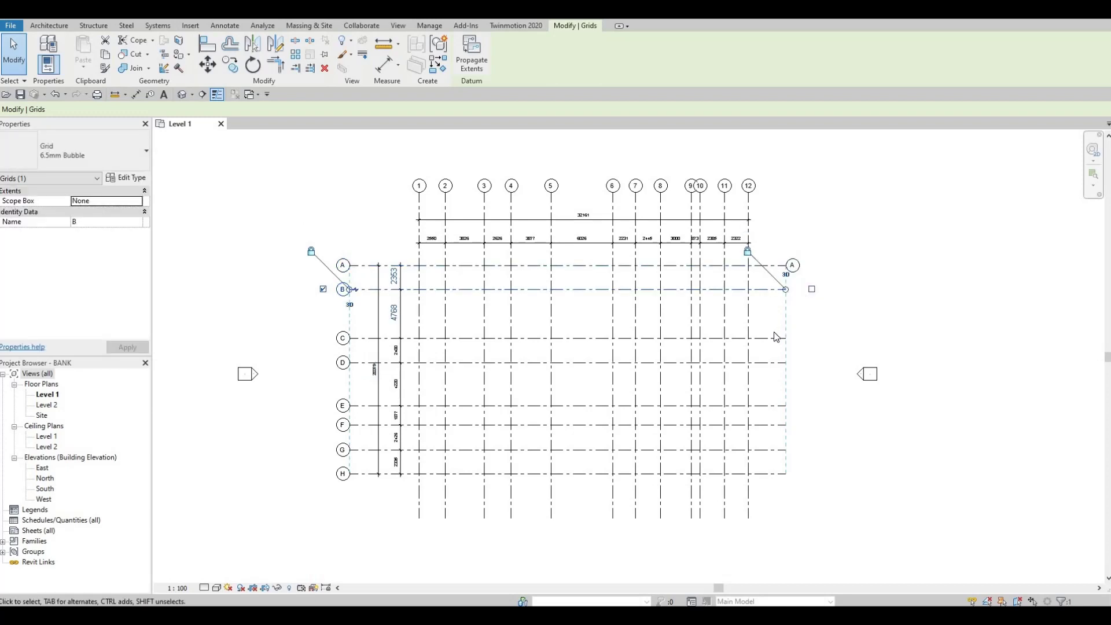
{"action": "left_click", "coordinate": [775, 338]}
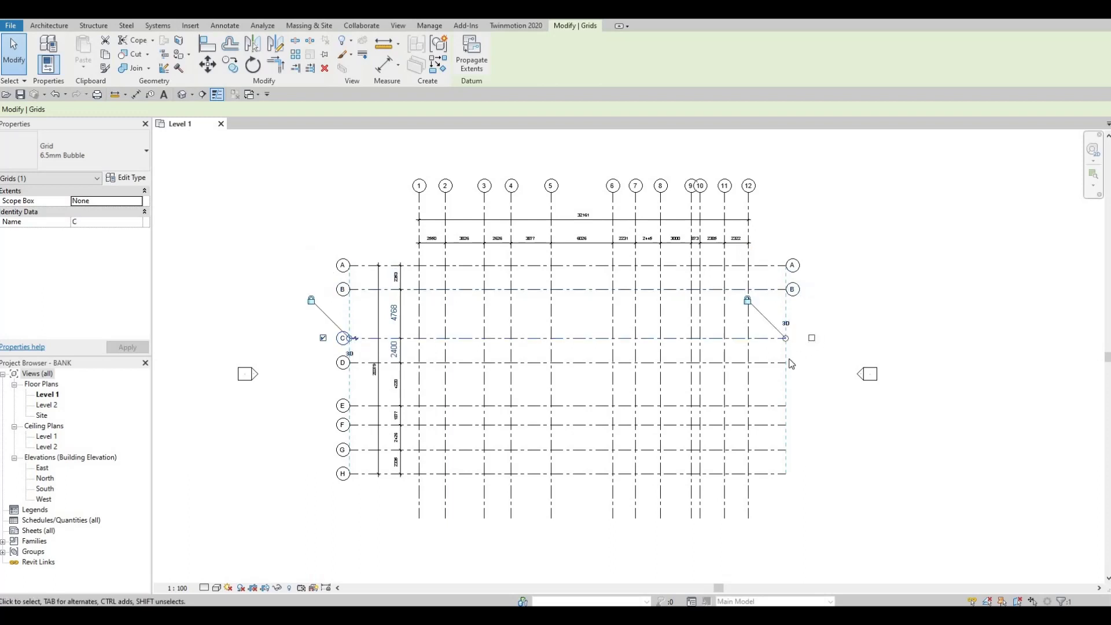
{"action": "left_click", "coordinate": [812, 338]}
{"action": "left_click", "coordinate": [816, 365]}
{"action": "left_click", "coordinate": [812, 363]}
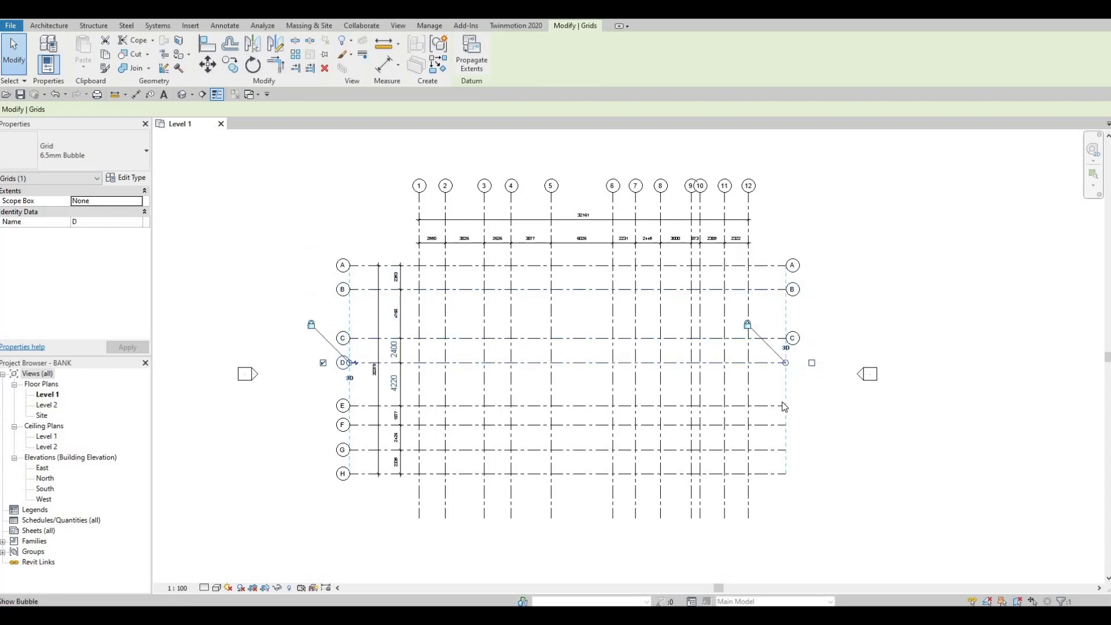
- Show the bubbles at the right ends of horizontal grids E, F, G and H
{"action": "left_click", "coordinate": [814, 408]}
{"action": "left_click", "coordinate": [813, 406]}
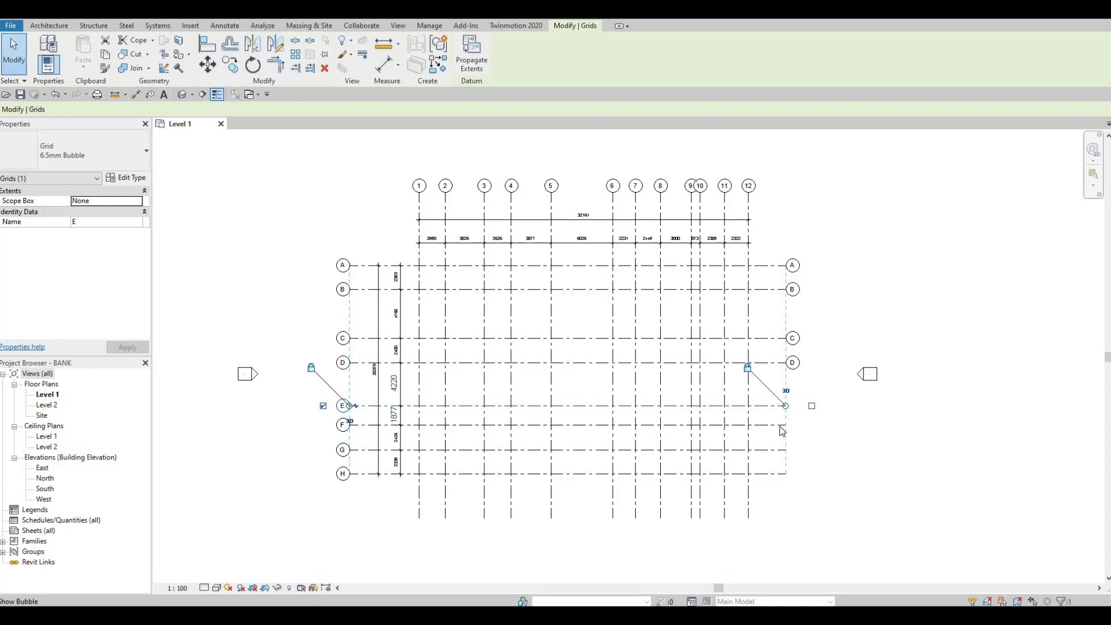
{"action": "left_click", "coordinate": [814, 428]}
{"action": "left_click", "coordinate": [812, 427]}
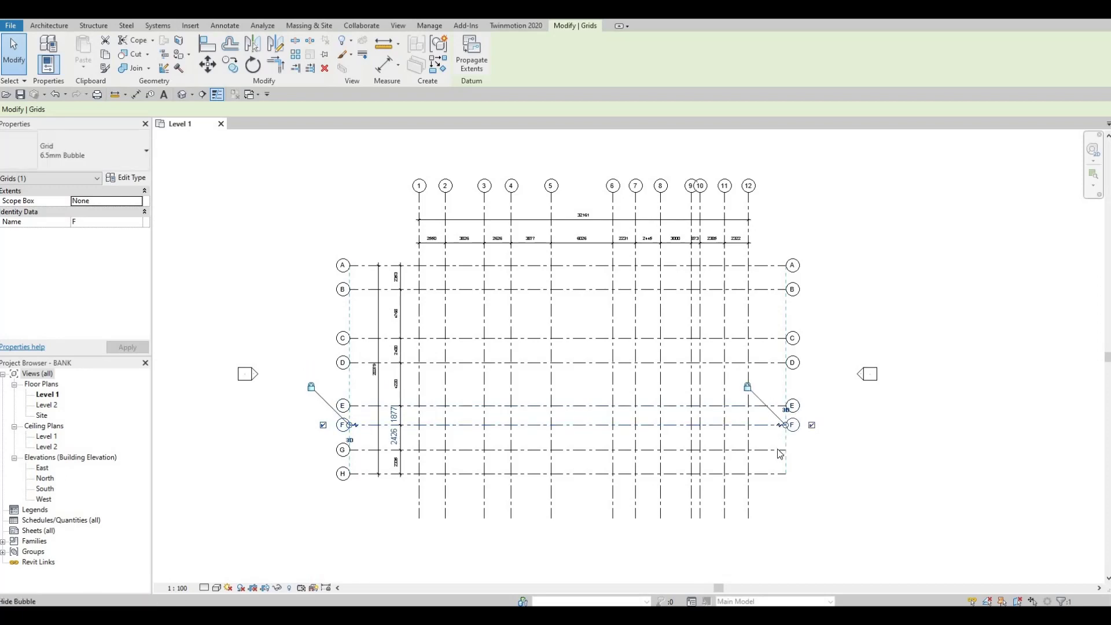
{"action": "left_click", "coordinate": [813, 451]}
{"action": "left_click", "coordinate": [812, 451]}
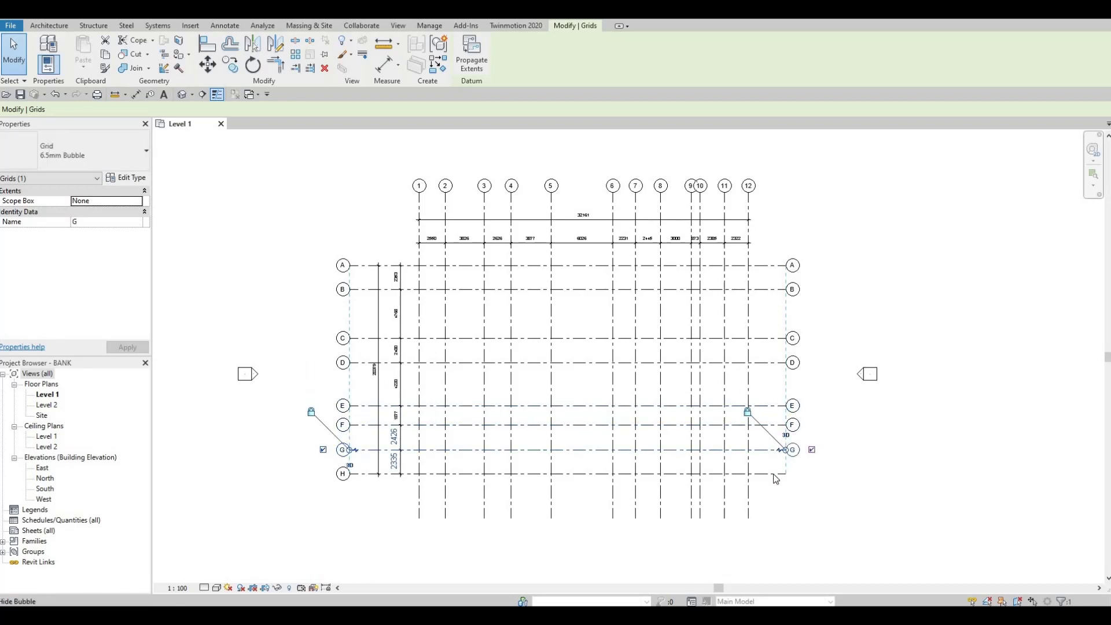
{"action": "left_click", "coordinate": [814, 476]}
{"action": "left_click", "coordinate": [812, 474]}
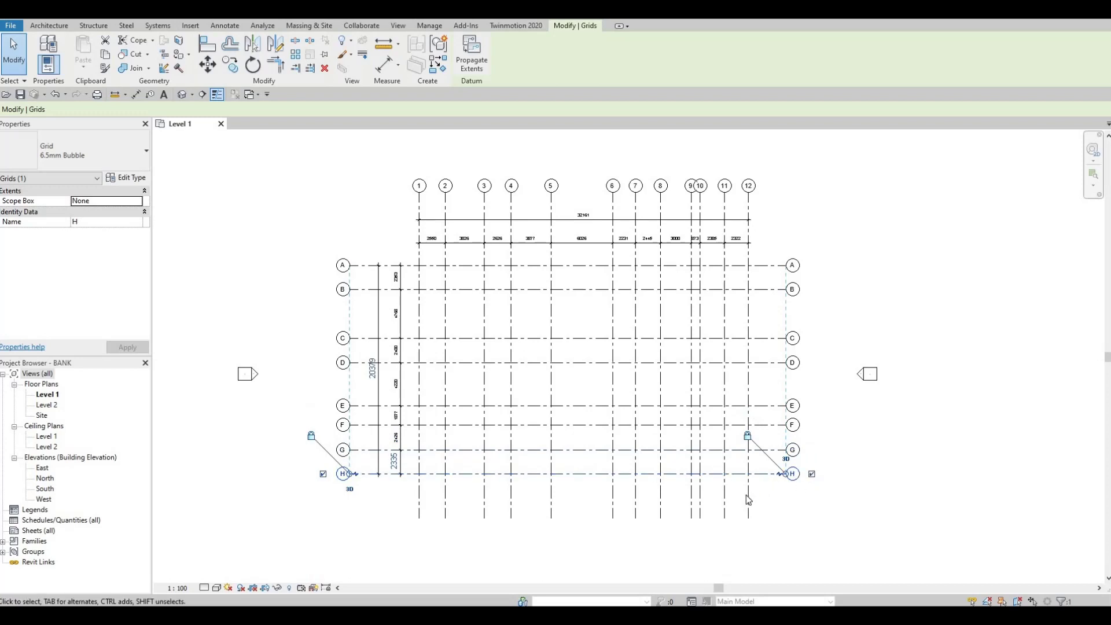
- Show the bubbles at the bottom ends of vertical grids 12, 11, 10 and 9
{"action": "left_click", "coordinate": [748, 495]}
{"action": "left_click", "coordinate": [748, 544]}
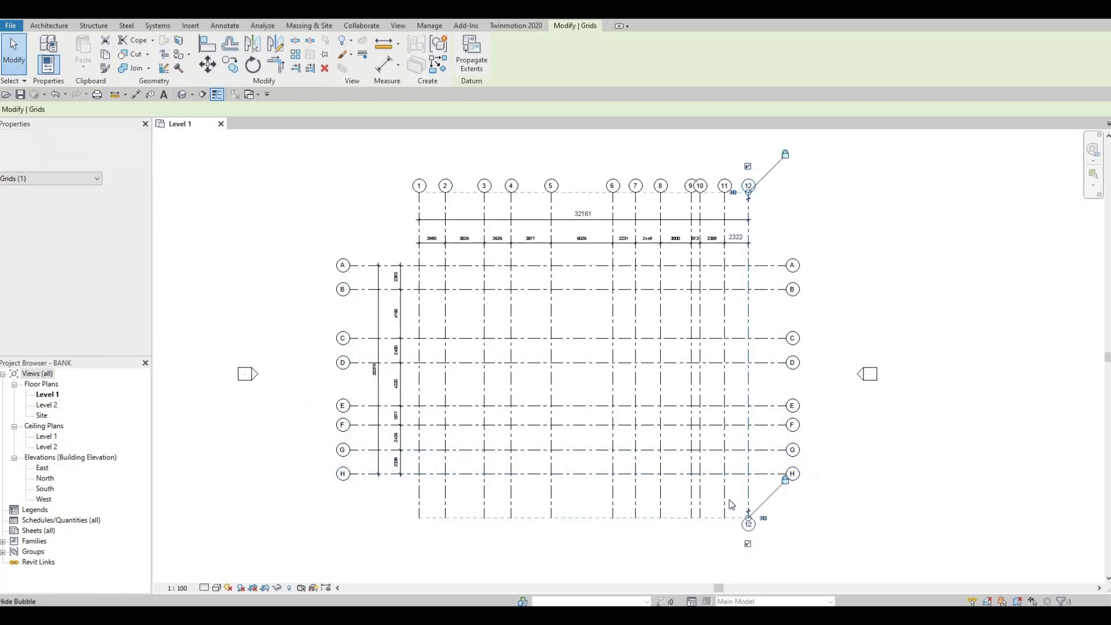
{"action": "left_click", "coordinate": [724, 510]}
{"action": "left_click", "coordinate": [724, 544]}
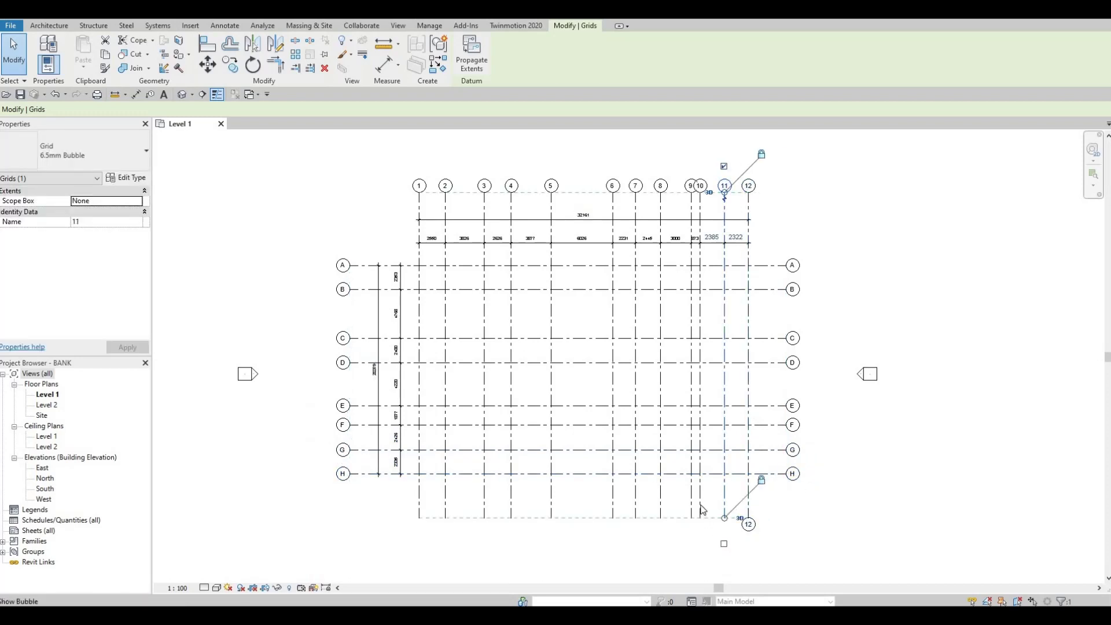
{"action": "left_click", "coordinate": [700, 512]}
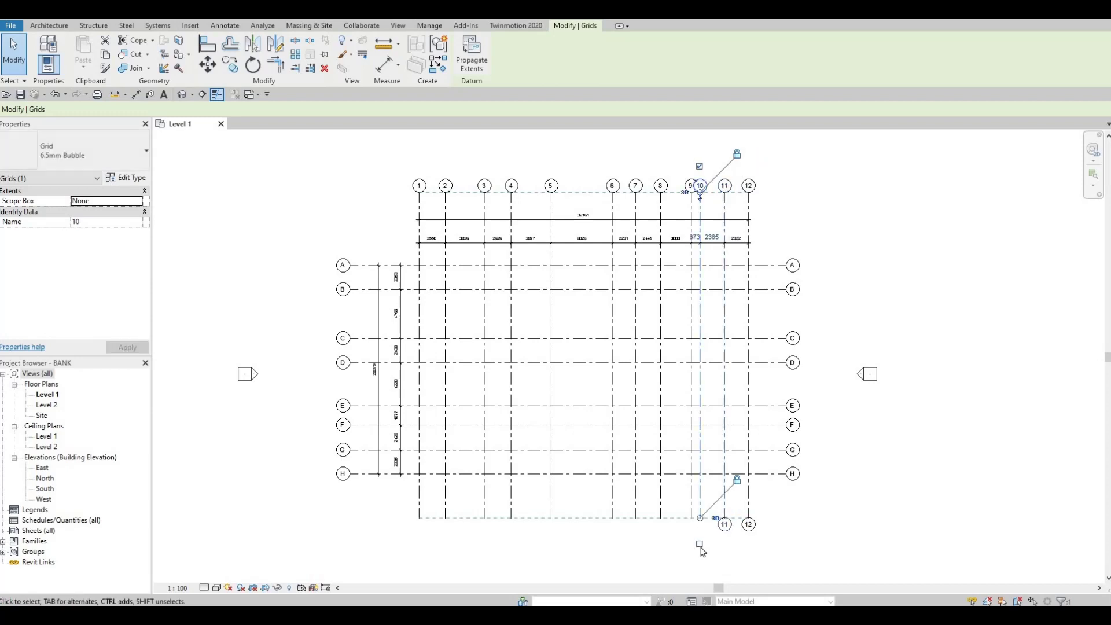
{"action": "left_click", "coordinate": [691, 510]}
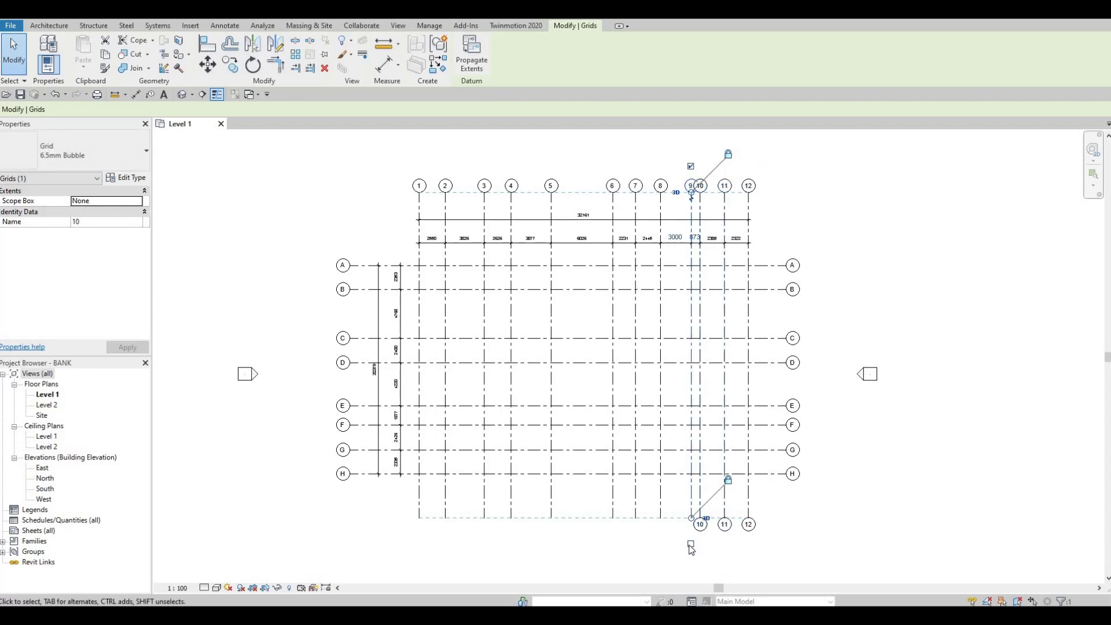
{"action": "left_click", "coordinate": [692, 544]}
- Show the bubbles at the bottom ends of vertical grids 8, 7, 6 and 5
{"action": "left_click", "coordinate": [662, 517]}
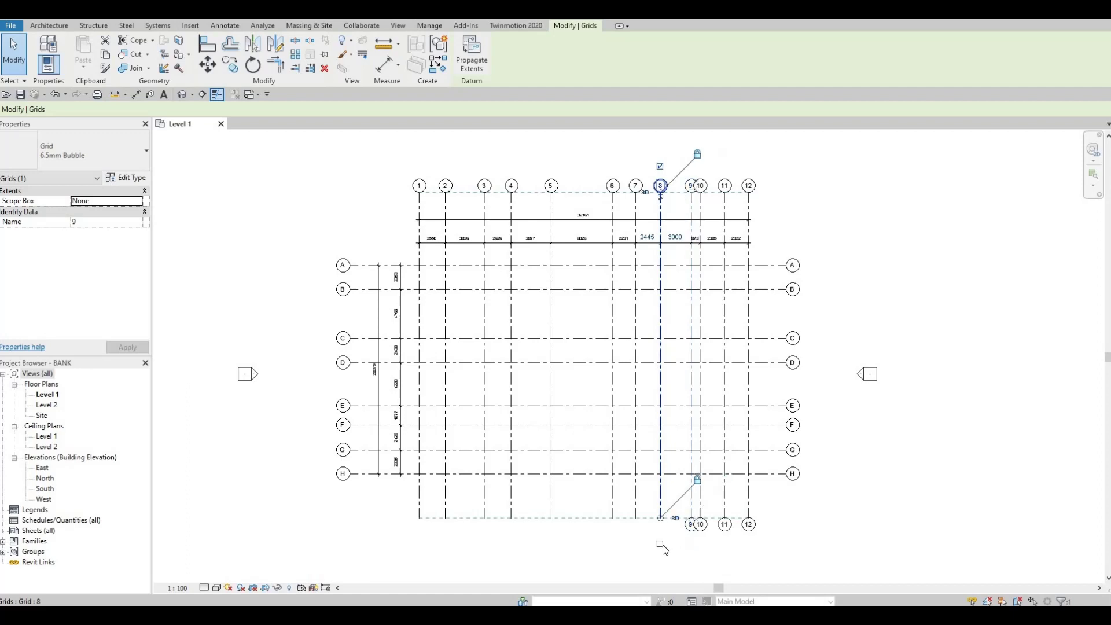
{"action": "left_click", "coordinate": [660, 544]}
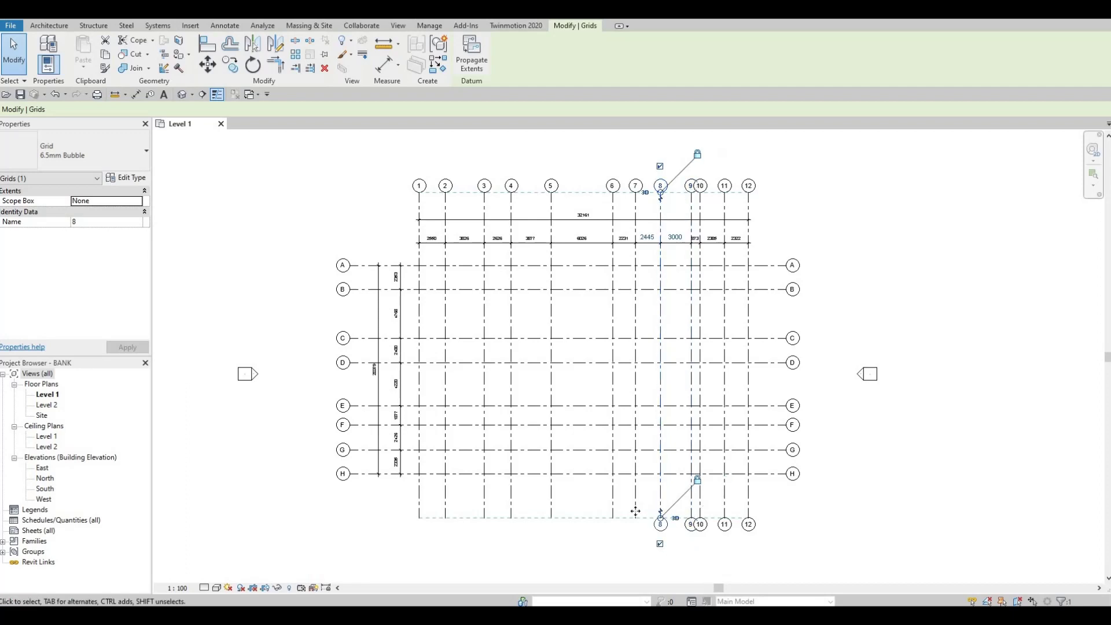
{"action": "left_click", "coordinate": [636, 497]}
{"action": "left_click", "coordinate": [635, 546]}
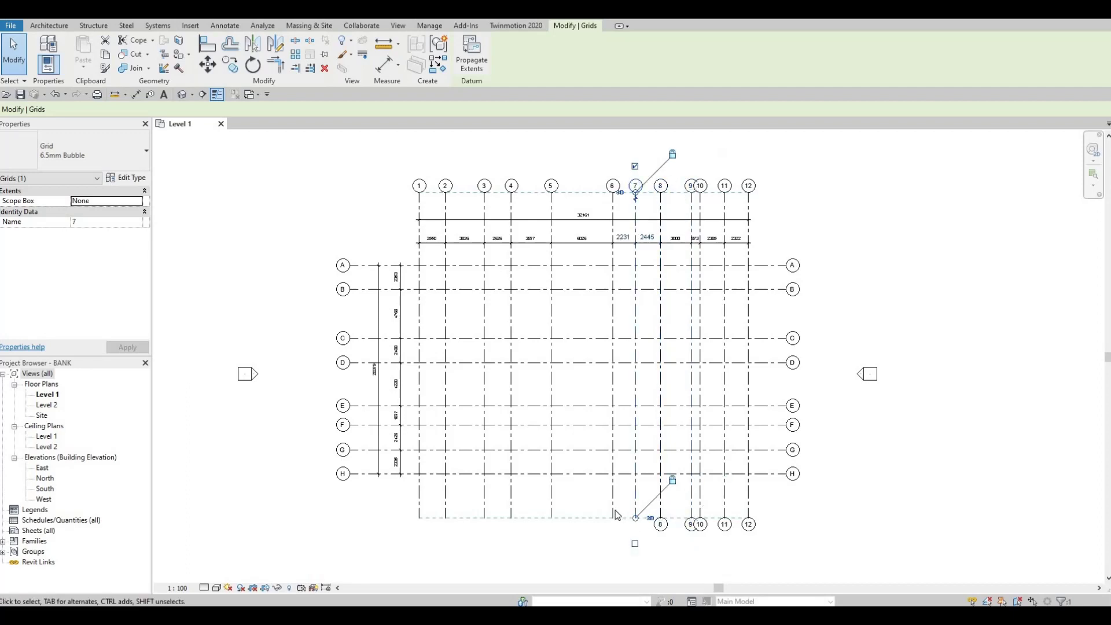
{"action": "left_click", "coordinate": [614, 521]}
{"action": "left_click", "coordinate": [613, 546]}
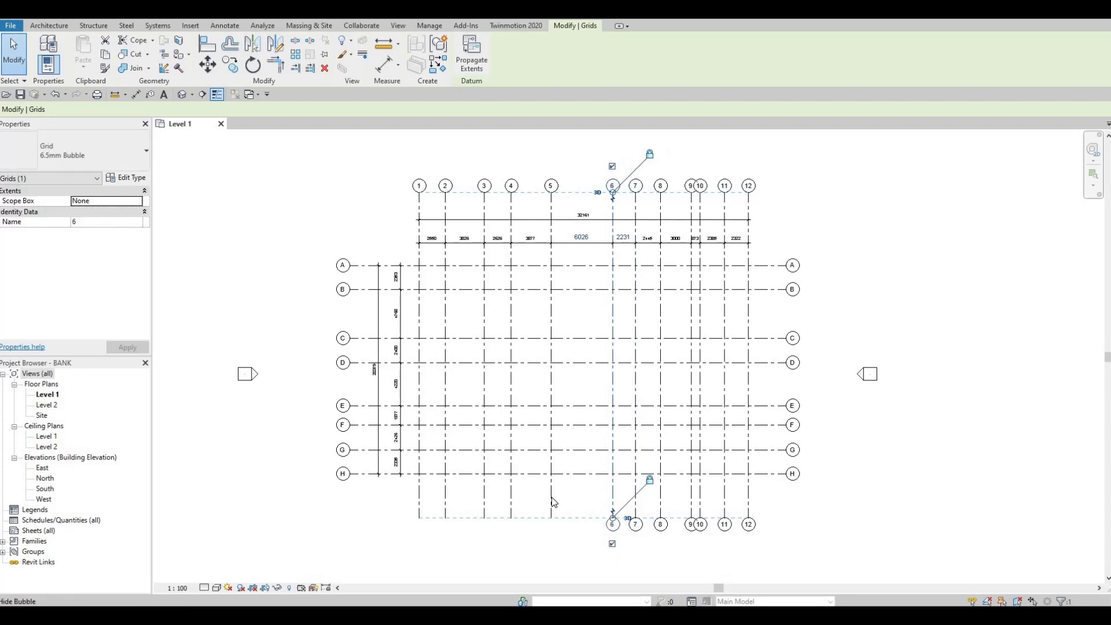
{"action": "left_click", "coordinate": [551, 518]}
{"action": "left_click", "coordinate": [551, 545]}
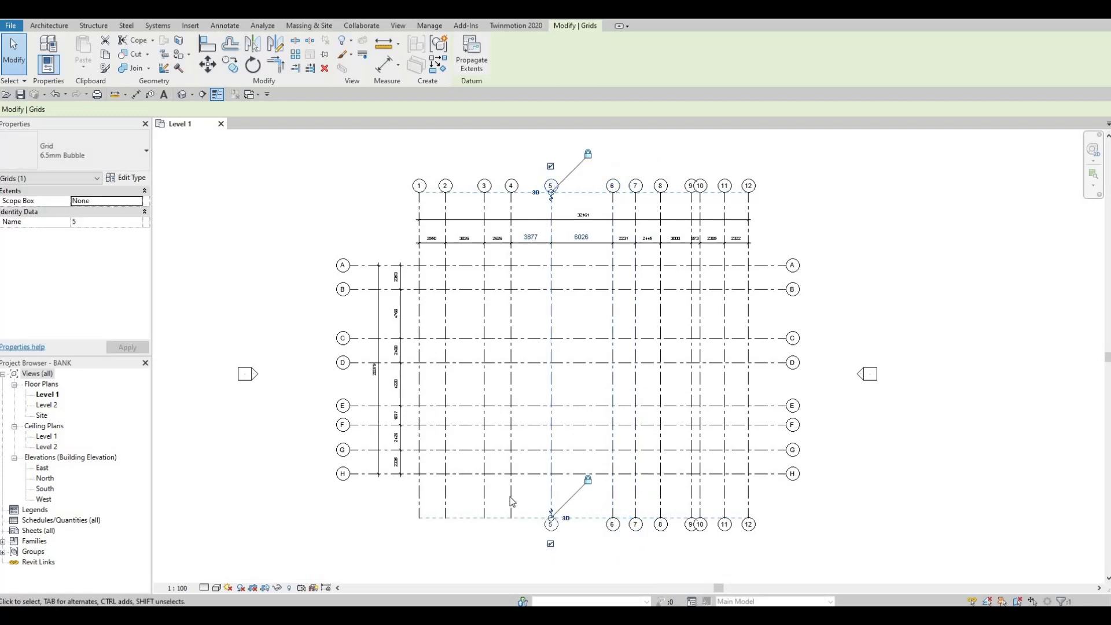
- Show the bubbles at the bottom ends of vertical grids 4, 3, 2 and 1
{"action": "left_click", "coordinate": [512, 514]}
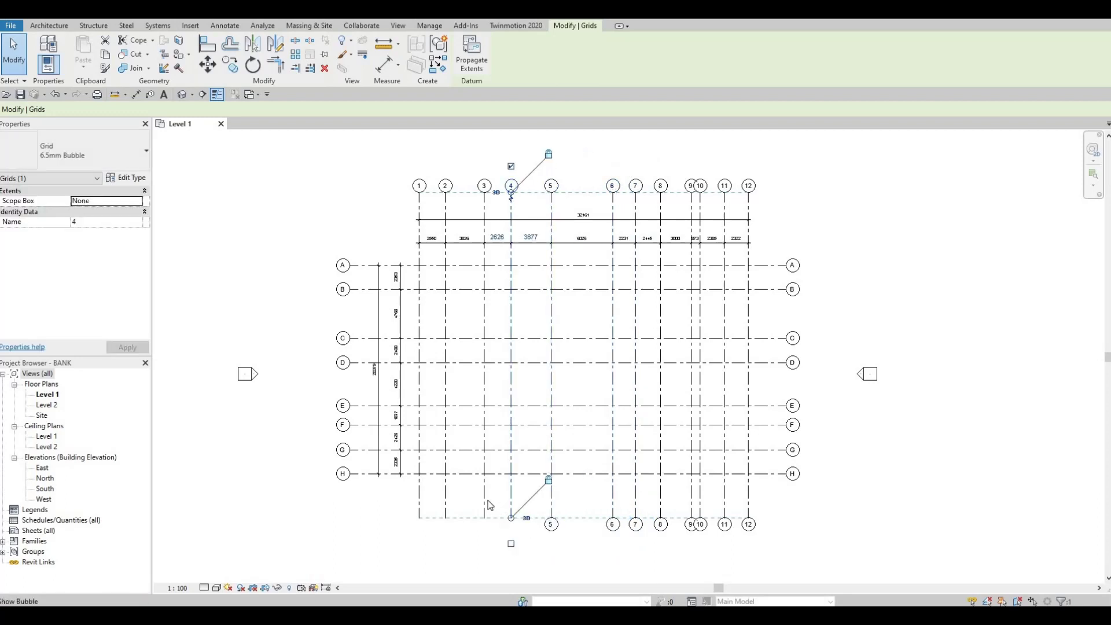
{"action": "left_click", "coordinate": [511, 544]}
{"action": "left_click", "coordinate": [484, 515]}
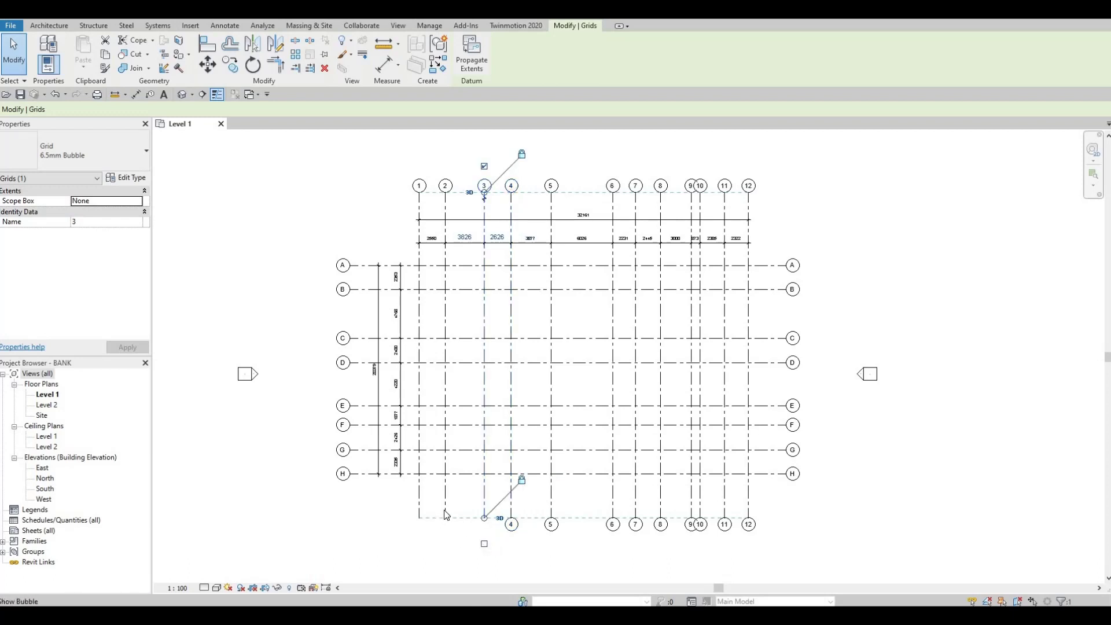
{"action": "left_click", "coordinate": [484, 544]}
{"action": "left_click", "coordinate": [445, 510]}
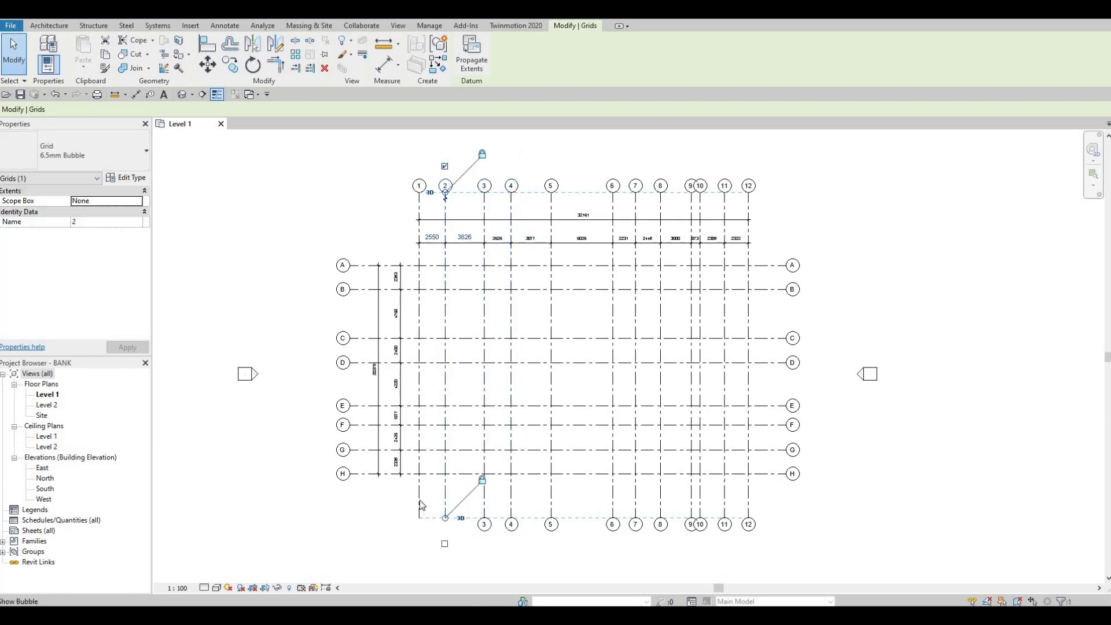
{"action": "left_click", "coordinate": [420, 510]}
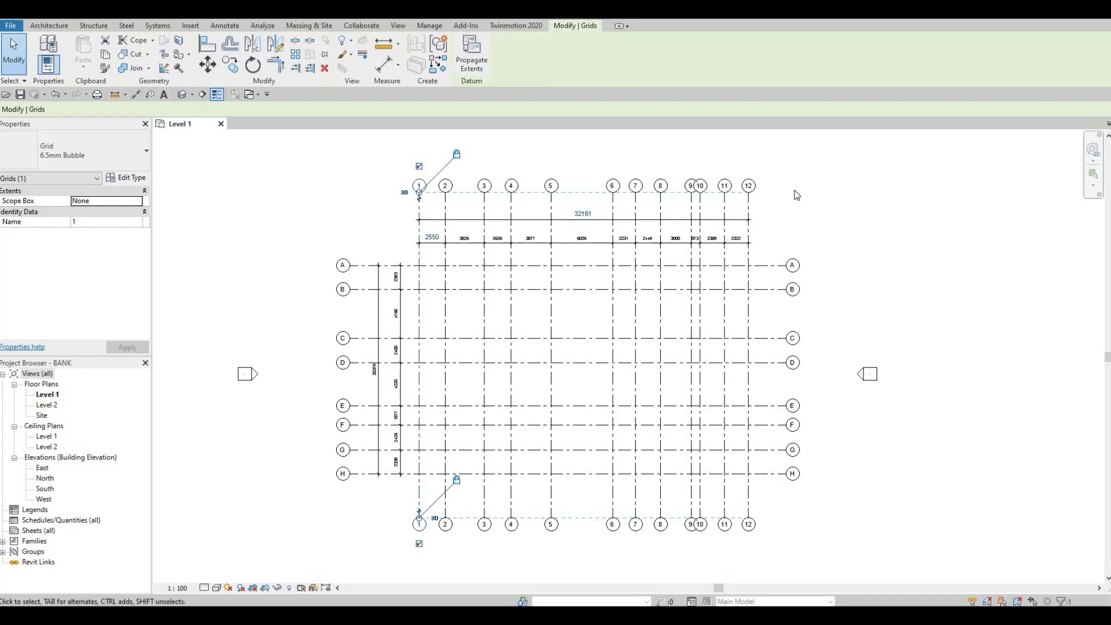
- Add an elbow at the top end of grid 10 and shift its bubble right, clear of grid 9's bubble
{"action": "scroll", "coordinate": [749, 164], "scroll_direction": "up", "scroll_amount": 5}
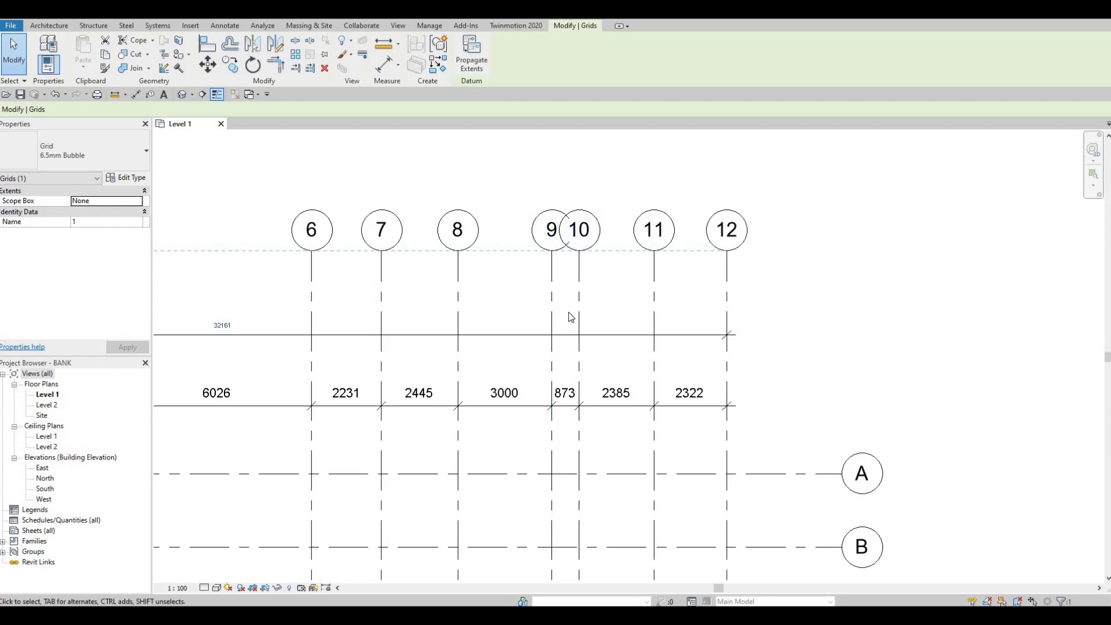
{"action": "left_click", "coordinate": [581, 266]}
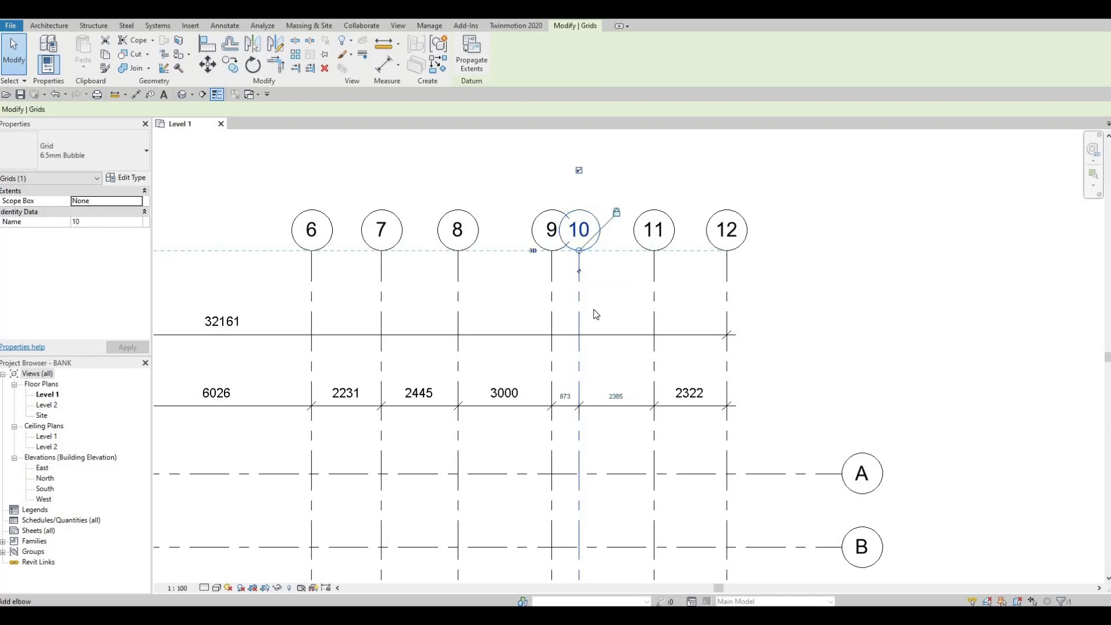
{"action": "left_click", "coordinate": [581, 275]}
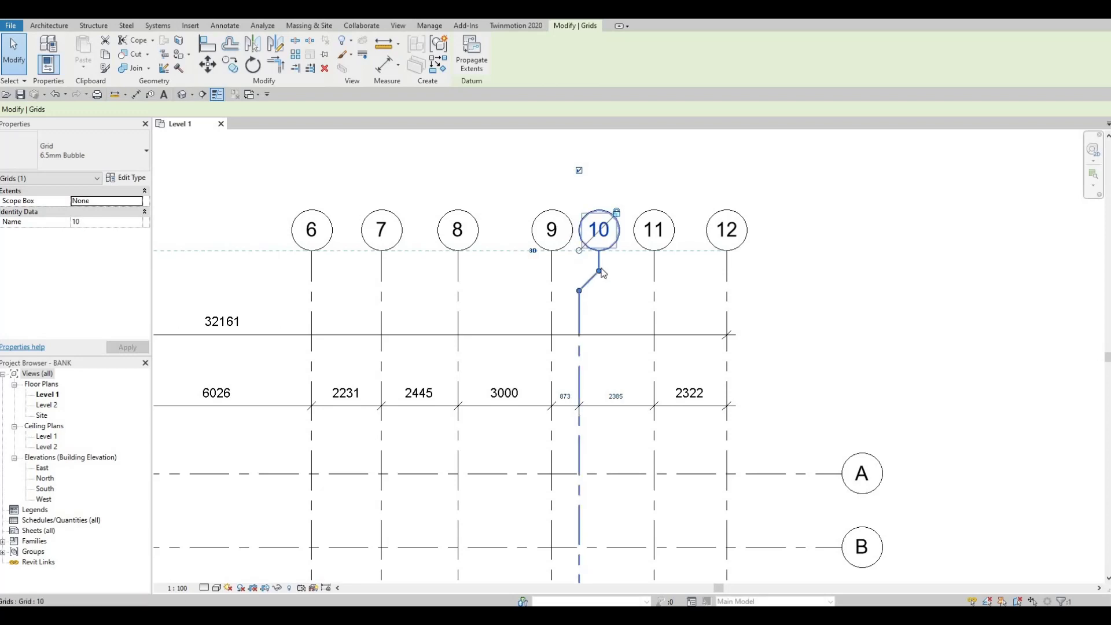
{"action": "mouse_move", "coordinate": [605, 274]}
{"action": "left_mouse_down"}
{"action": "mouse_move", "coordinate": [625, 277]}
{"action": "mouse_move", "coordinate": [577, 273]}
{"action": "mouse_move", "coordinate": [598, 275]}
{"action": "left_mouse_up"}
- Add an elbow at the bottom end of grid 10 and place its bubble between those of grids 9 and 11
{"action": "scroll", "coordinate": [598, 330], "scroll_direction": "down", "scroll_amount": 4}
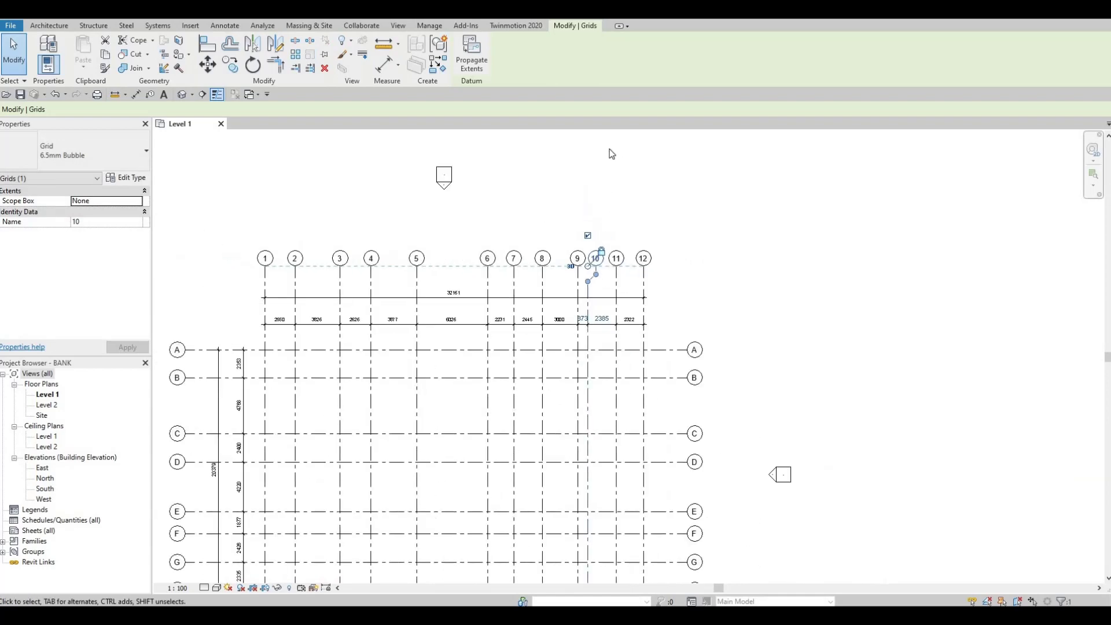
{"action": "scroll", "coordinate": [605, 327], "scroll_direction": "down", "scroll_amount": 5}
{"action": "scroll", "coordinate": [629, 414], "scroll_direction": "up", "scroll_amount": 5}
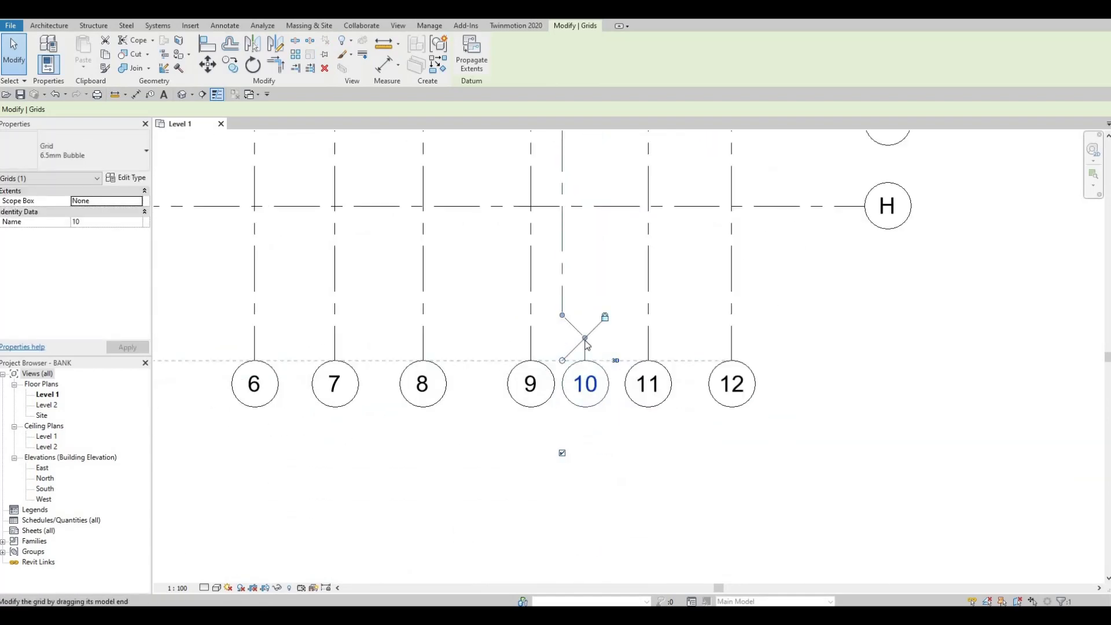
{"action": "left_click", "coordinate": [584, 345]}
{"action": "left_click_drag", "start_coordinate": [589, 340], "coordinate": [586, 338]}
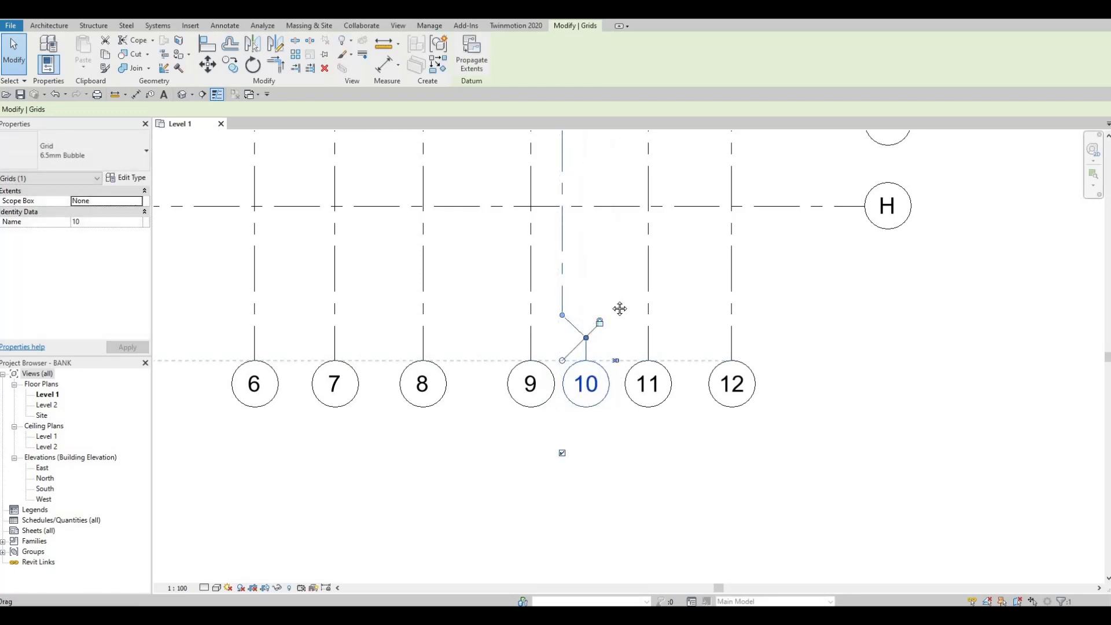
{"action": "scroll", "coordinate": [618, 307], "scroll_direction": "down", "scroll_amount": 6}
{"action": "middle_click_drag", "start_coordinate": [583, 238], "coordinate": [571, 316]}
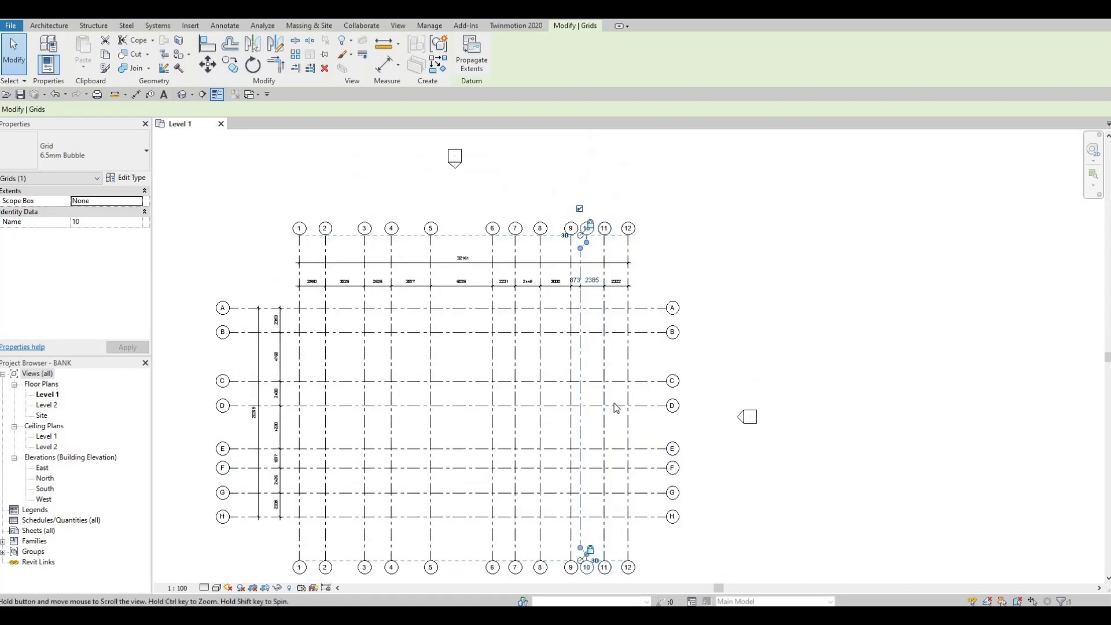
{"action": "middle_click_drag", "start_coordinate": [618, 408], "coordinate": [613, 414]}
{"action": "key", "text": "Escape"}
{"action": "key", "text": "Escape"}
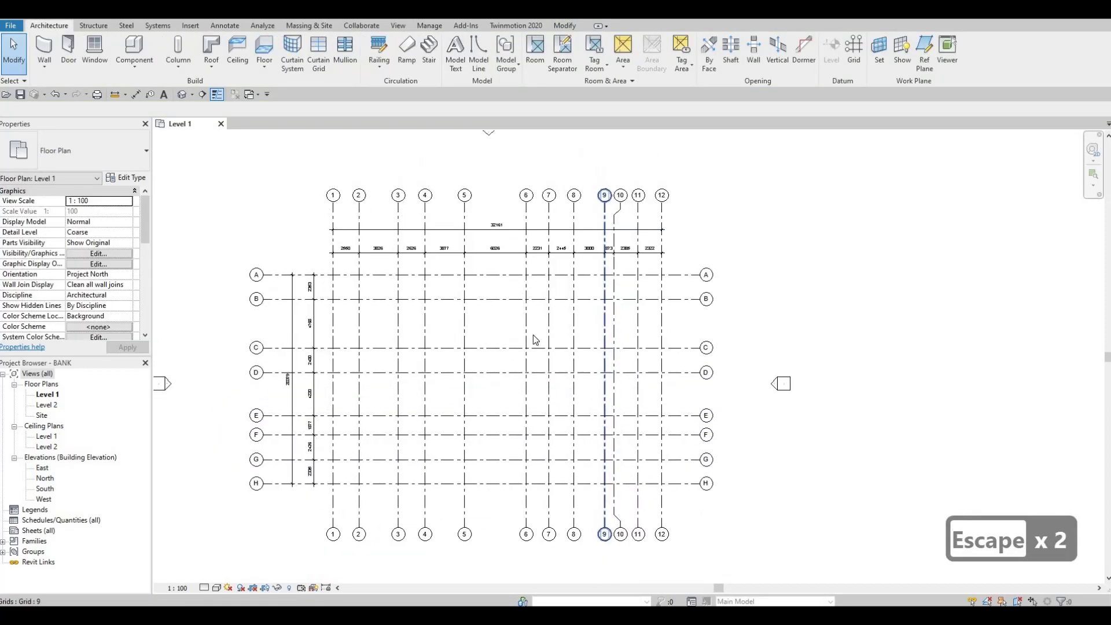
- Examine the Level 1 grid layout, checking the bubbles and the horizontal and vertical dimension strings
{"action": "scroll", "coordinate": [525, 305], "scroll_direction": "down", "scroll_amount": 1}
{"action": "middle_click_drag", "start_coordinate": [405, 168], "coordinate": [495, 236]}
{"action": "scroll", "coordinate": [486, 261], "scroll_direction": "up", "scroll_amount": 4}
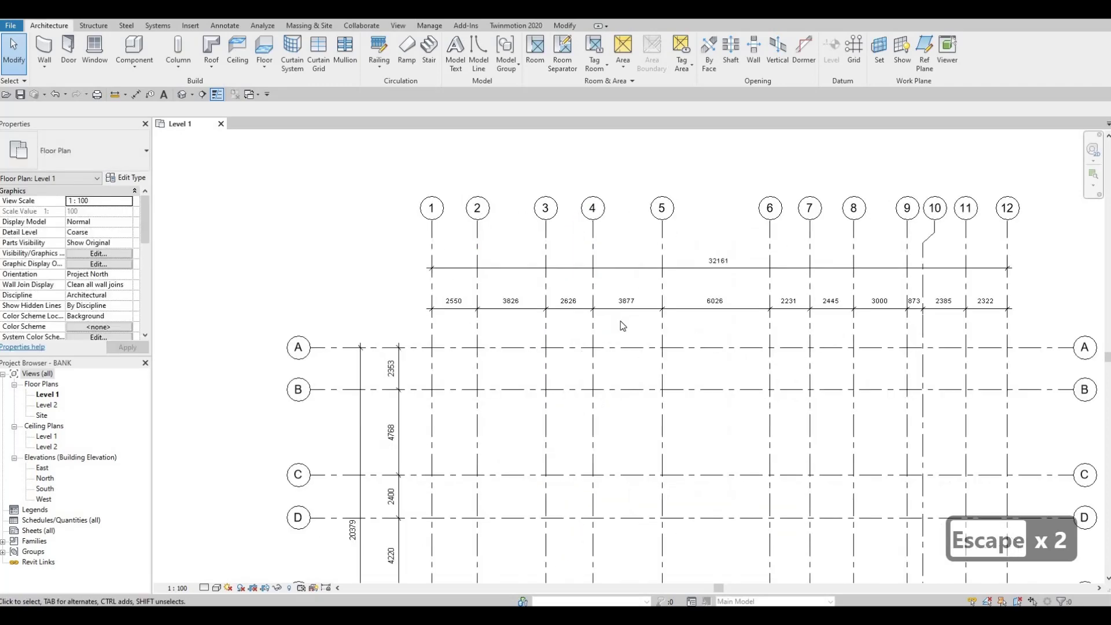
{"action": "middle_click_drag", "start_coordinate": [676, 373], "coordinate": [502, 341]}
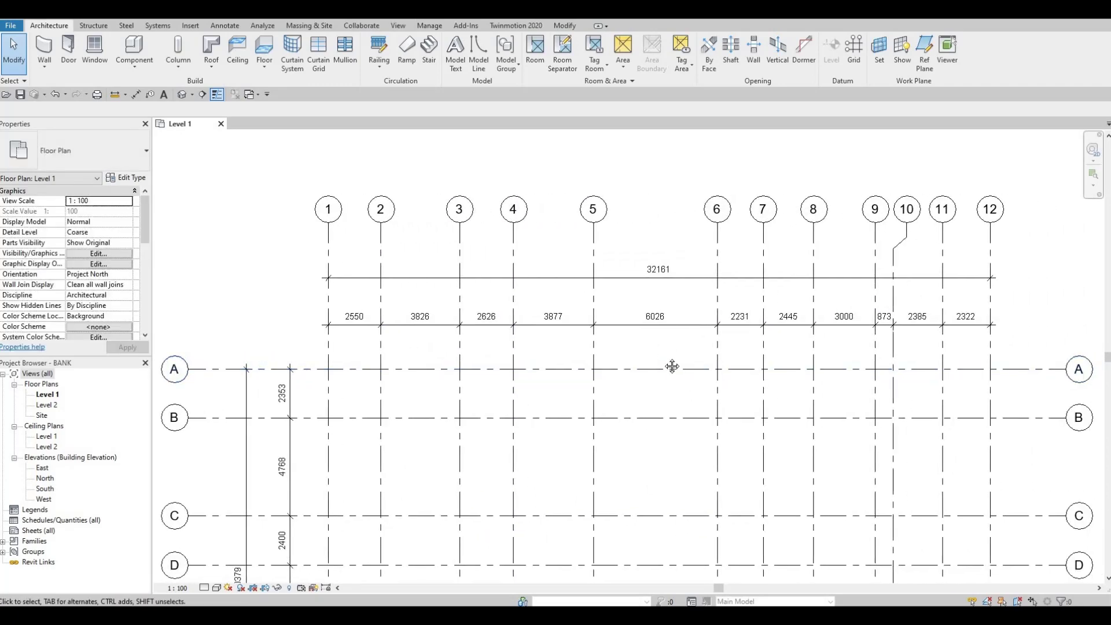
{"action": "middle_click_drag", "start_coordinate": [672, 367], "coordinate": [626, 375]}
{"action": "middle_click_drag", "start_coordinate": [769, 327], "coordinate": [652, 320]}
{"action": "middle_click_drag", "start_coordinate": [463, 319], "coordinate": [504, 318]}
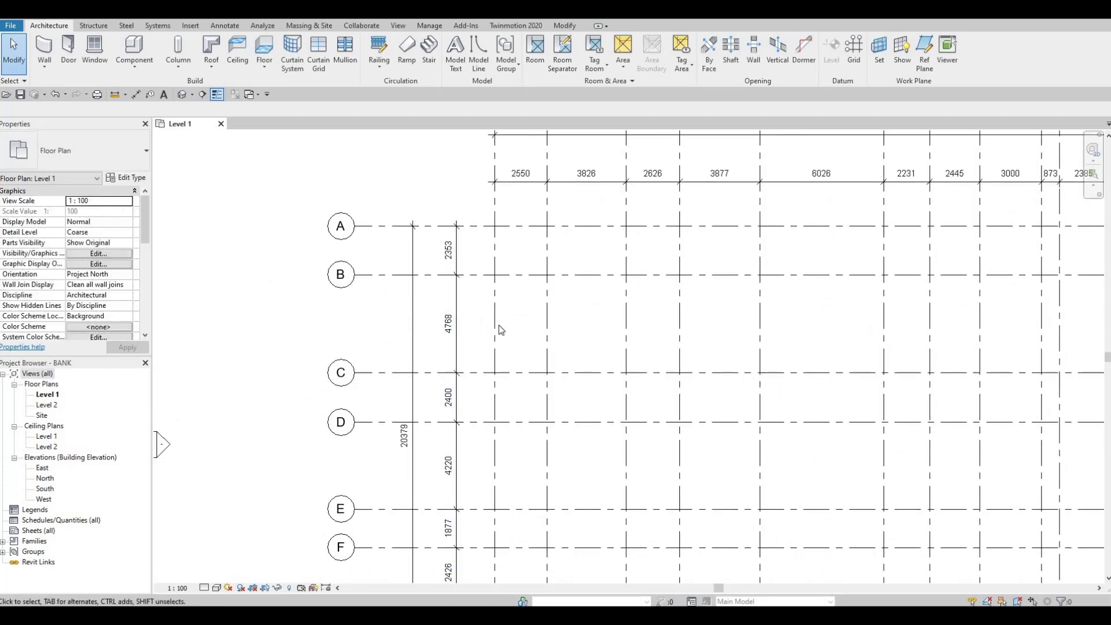
{"action": "scroll", "coordinate": [504, 324], "scroll_direction": "up", "scroll_amount": 2}
{"action": "scroll", "coordinate": [551, 329], "scroll_direction": "down", "scroll_amount": 1}
{"action": "middle_click_drag", "start_coordinate": [593, 362], "coordinate": [592, 297]}
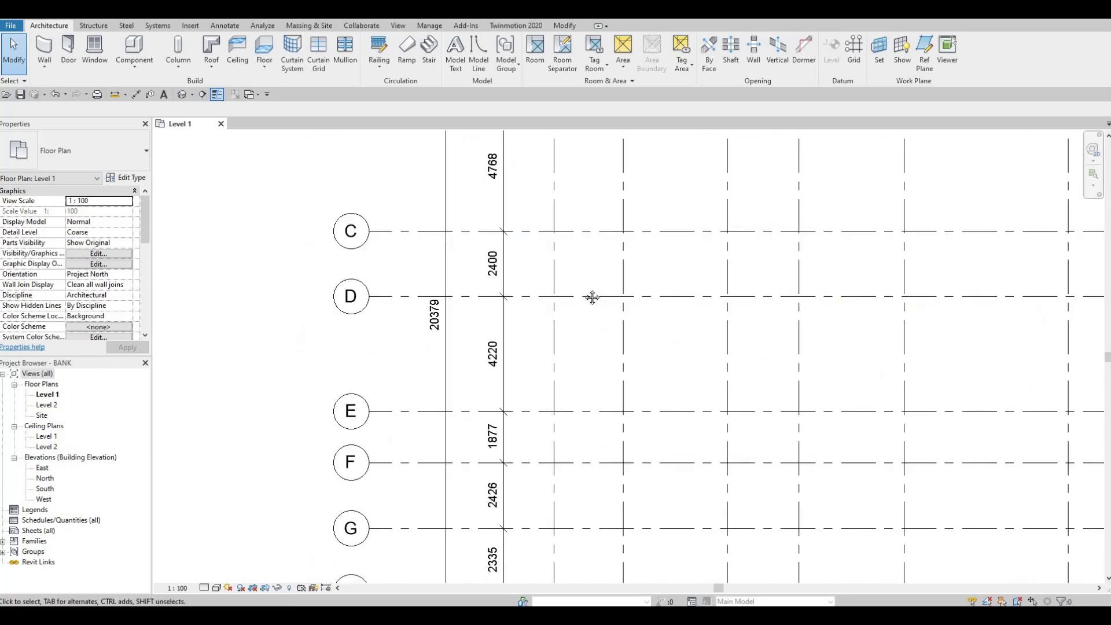
{"action": "middle_click_drag", "start_coordinate": [588, 493], "coordinate": [575, 365]}
{"action": "scroll", "coordinate": [452, 405], "scroll_direction": "down", "scroll_amount": 2}
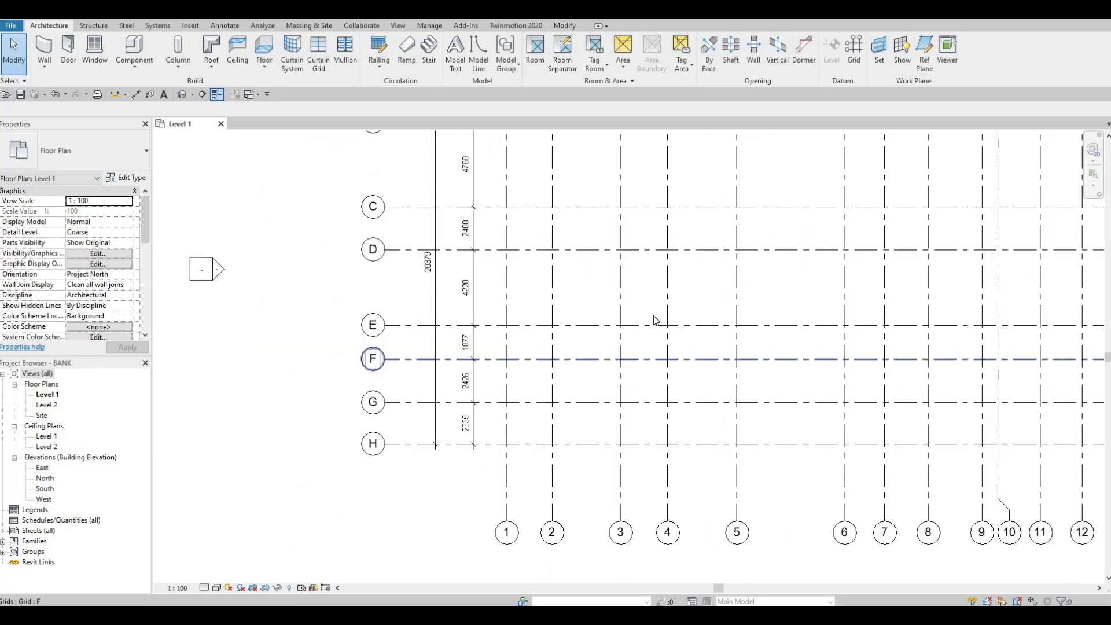
{"action": "scroll", "coordinate": [591, 343], "scroll_direction": "down", "scroll_amount": 1}
{"action": "scroll", "coordinate": [596, 347], "scroll_direction": "down", "scroll_amount": 3}
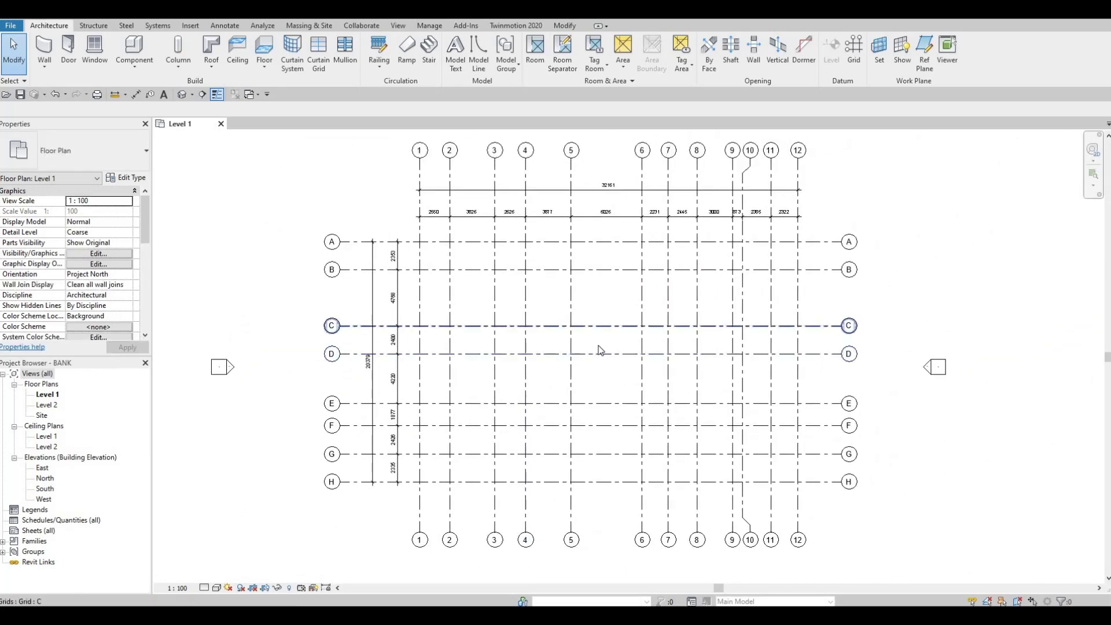
{"action": "middle_click_drag", "start_coordinate": [598, 347], "coordinate": [595, 308]}
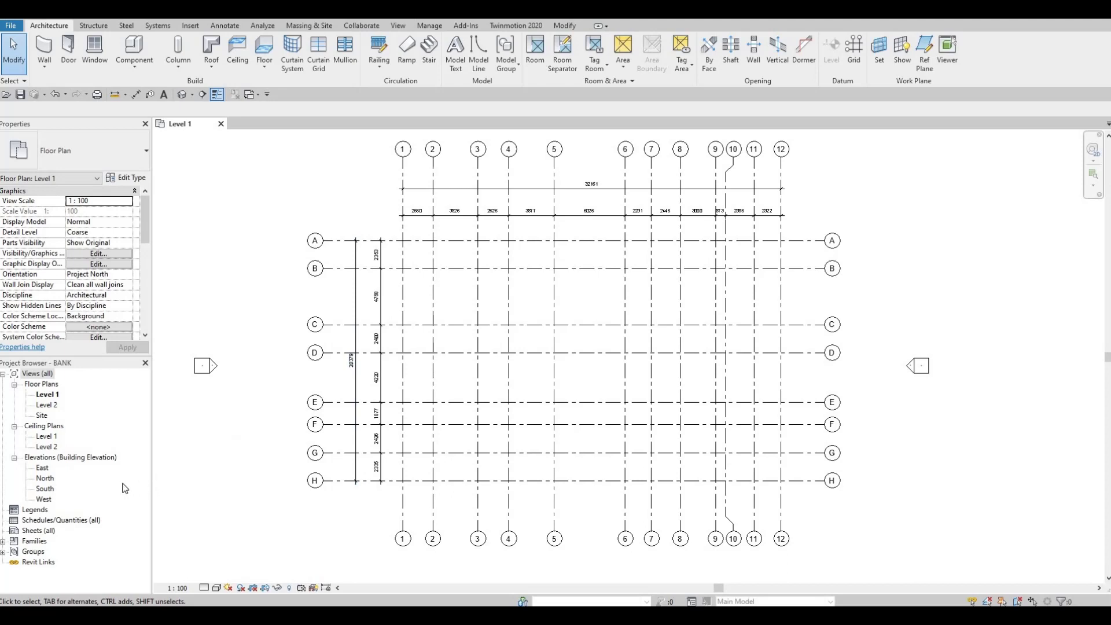
- Open the South building elevation and bring all its grids and levels into view
{"action": "double_click", "coordinate": [44, 490]}
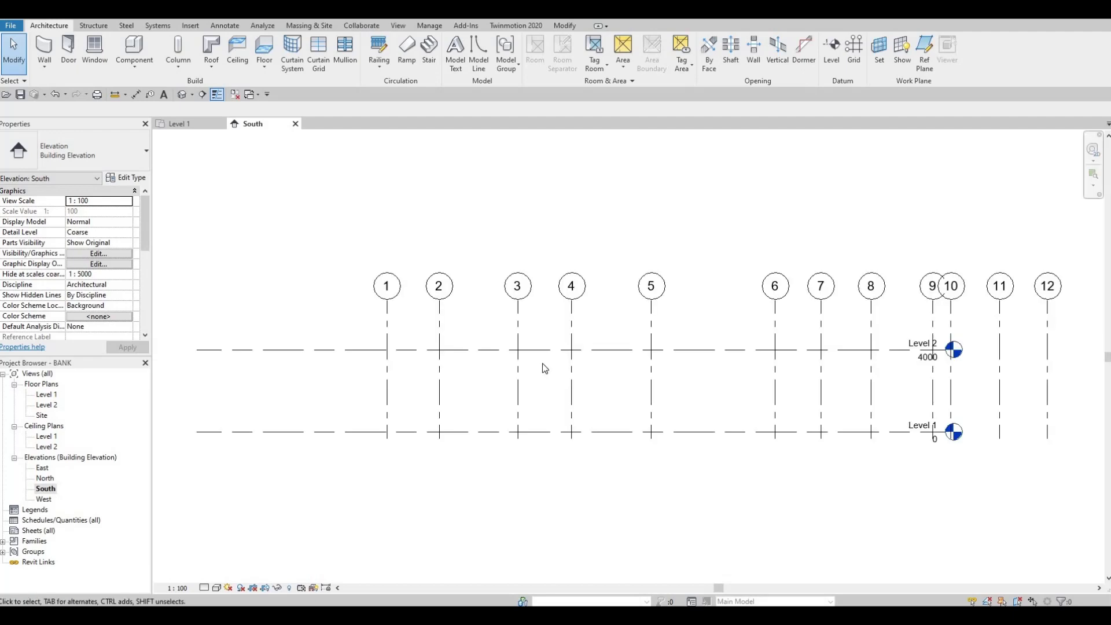
{"action": "scroll", "coordinate": [573, 371], "scroll_direction": "down", "scroll_amount": 4}
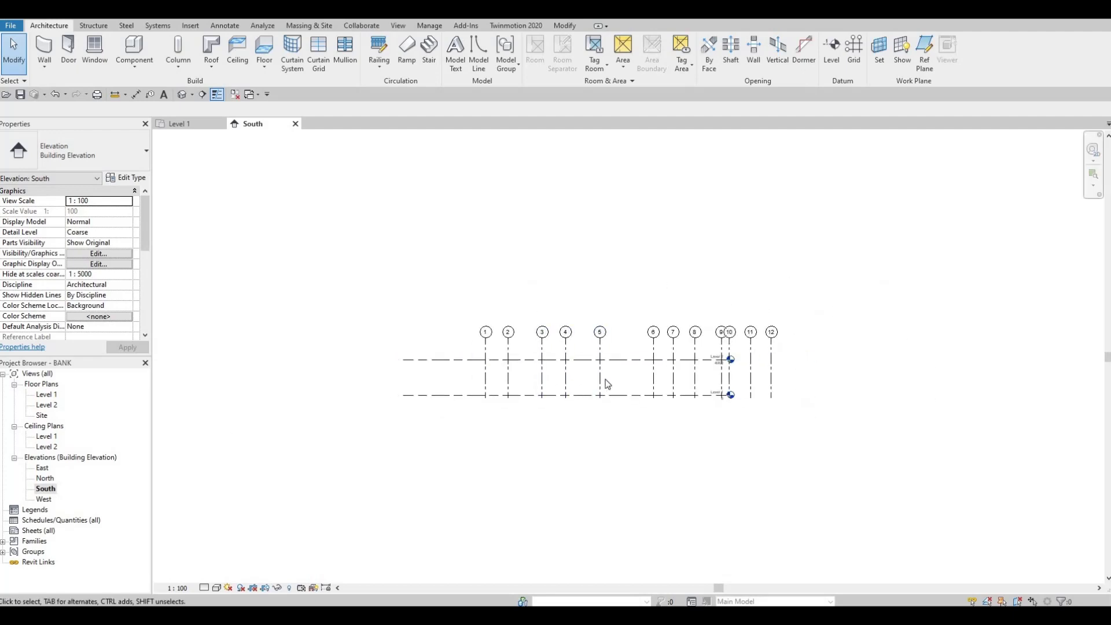
{"action": "middle_click_drag", "start_coordinate": [623, 398], "coordinate": [595, 373]}
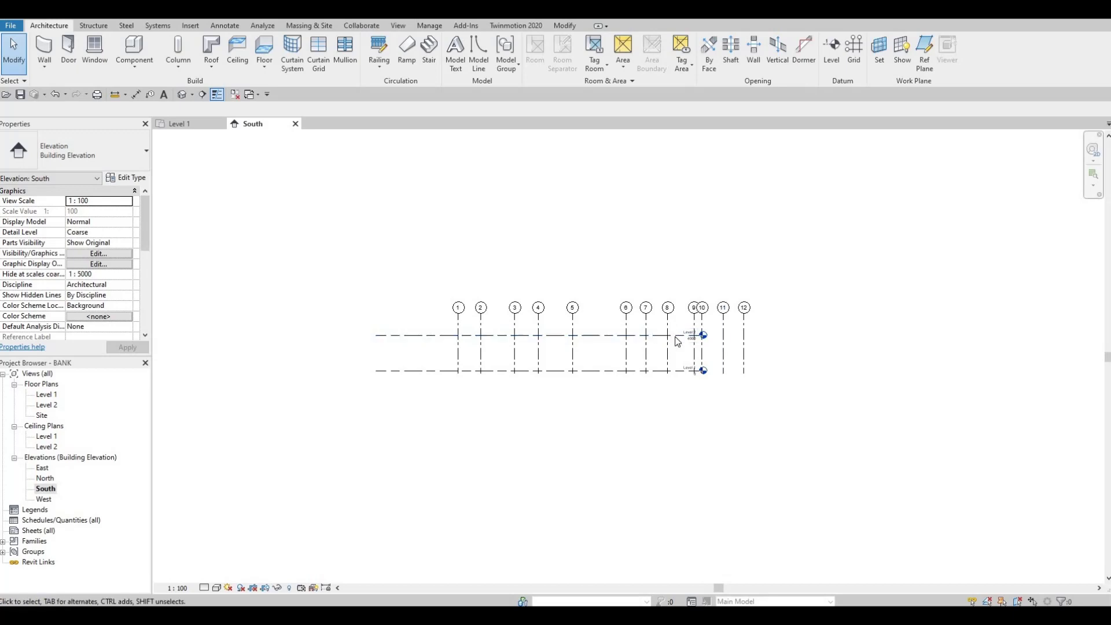
- Extend the head ends of Levels 1 and 2 in the South elevation beyond grid 12
{"action": "scroll", "coordinate": [674, 350], "scroll_direction": "up", "scroll_amount": 4}
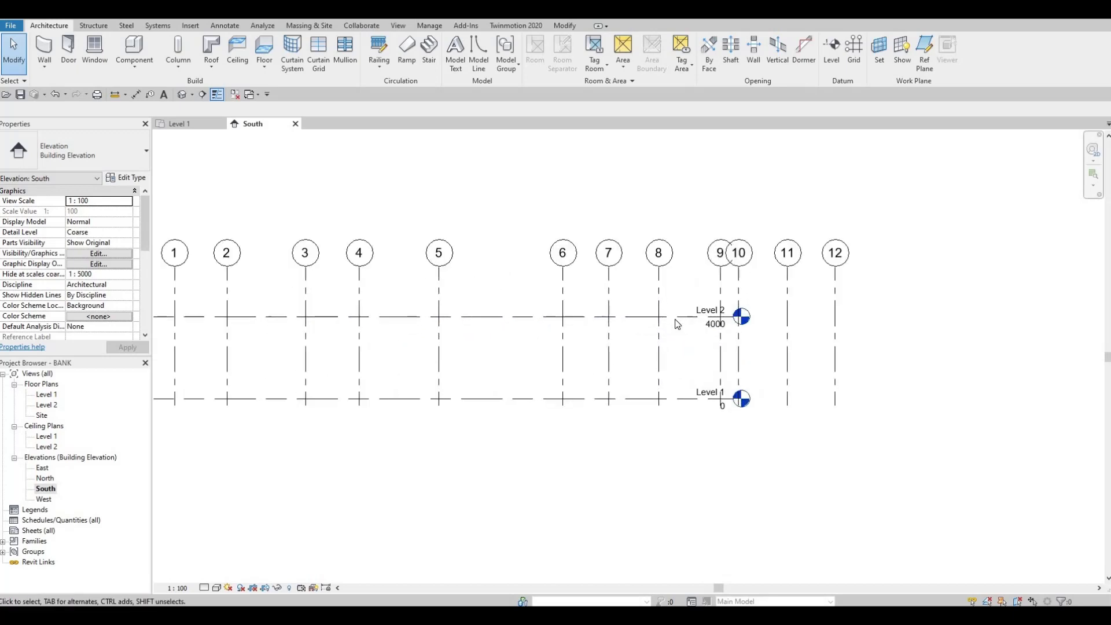
{"action": "left_click", "coordinate": [677, 323]}
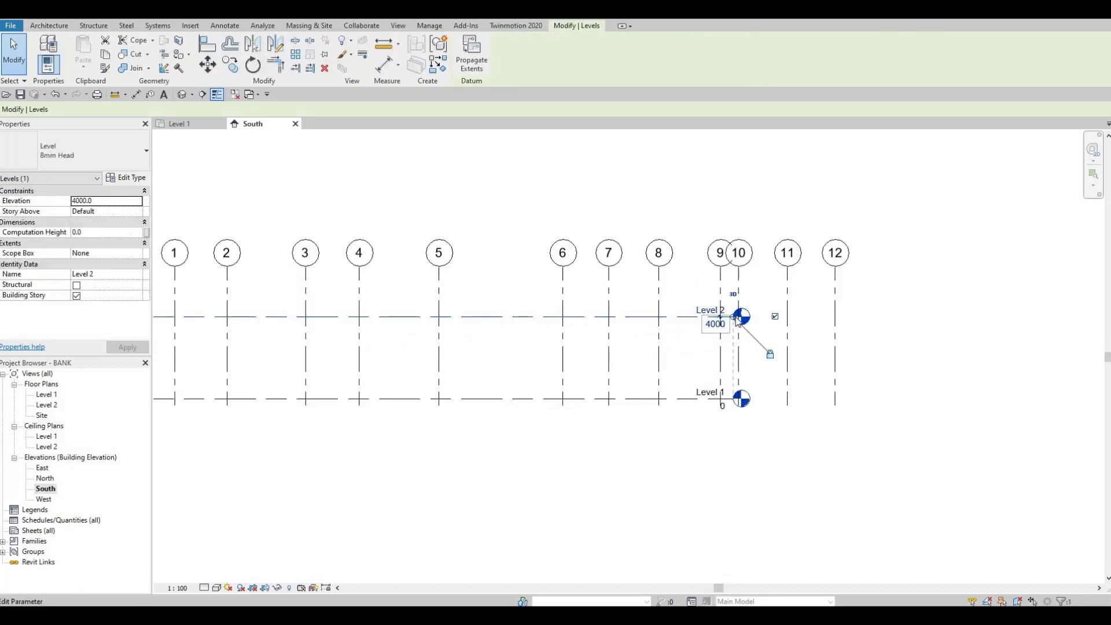
{"action": "left_click_drag", "start_coordinate": [786, 314], "coordinate": [965, 319]}
{"action": "key", "text": "z"}
{"action": "key", "text": "f"}
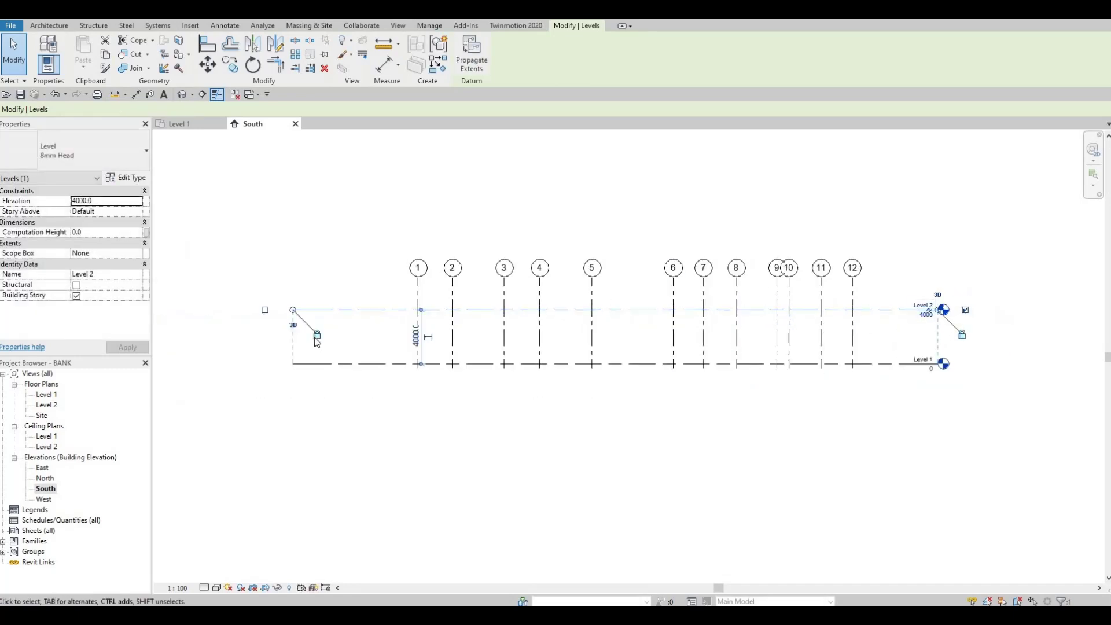
{"action": "middle_click_drag", "start_coordinate": [709, 353], "coordinate": [658, 380]}
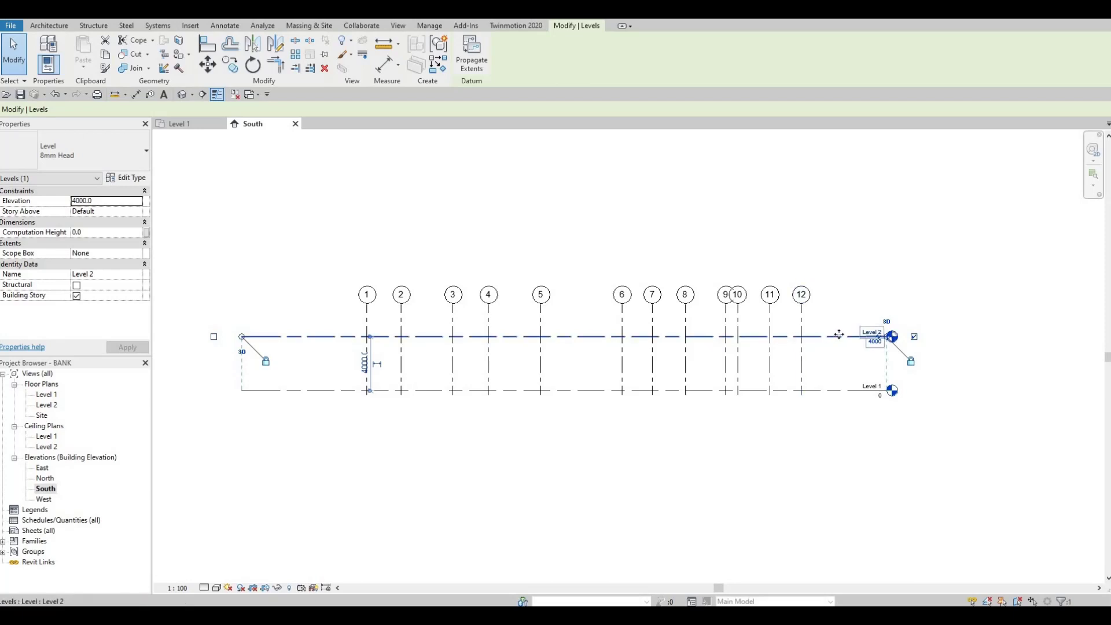
- Lower the numbered grids' top ends to just above Level 2, check the Level 2 floor plan and return to the South elevation
{"action": "left_click", "coordinate": [488, 316]}
{"action": "left_click_drag", "start_coordinate": [493, 278], "coordinate": [503, 325]}
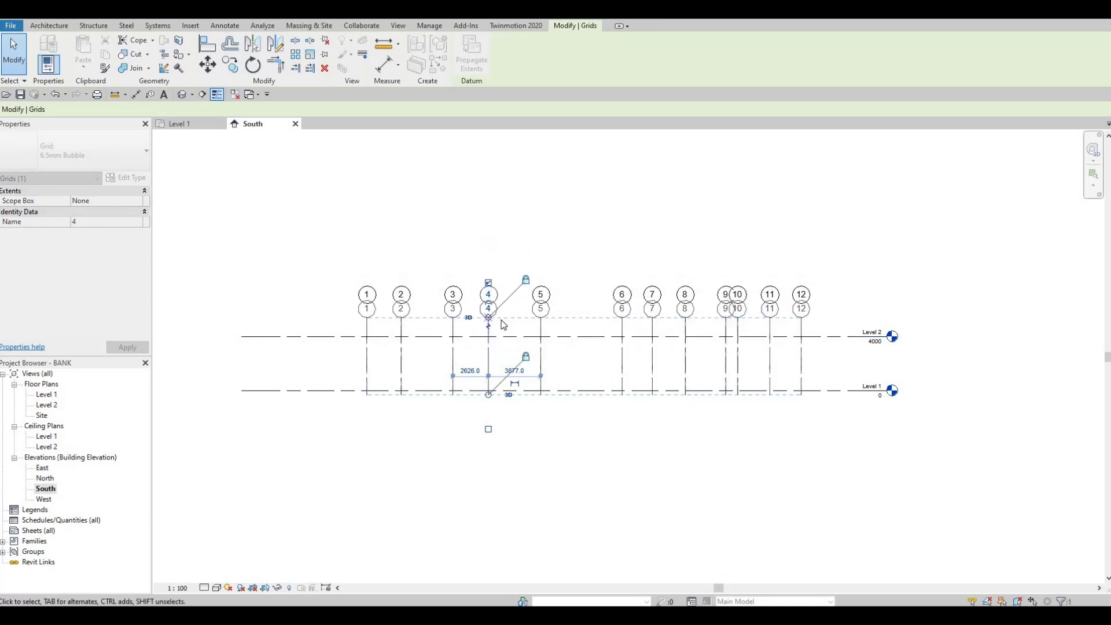
{"action": "double_click", "coordinate": [48, 405]}
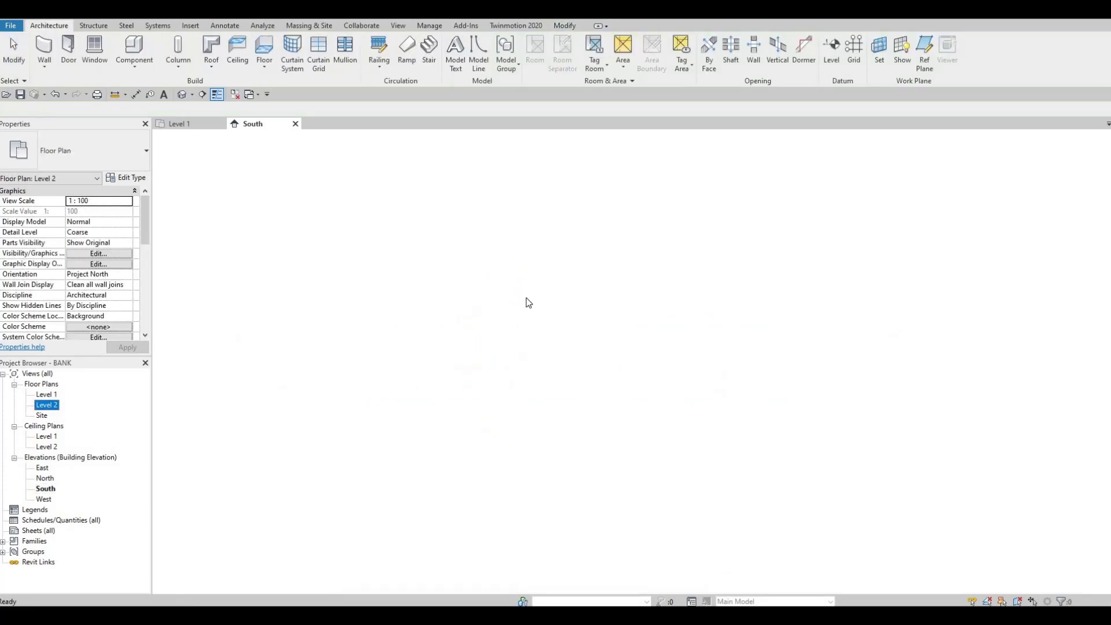
{"action": "scroll", "coordinate": [422, 175], "scroll_direction": "down", "scroll_amount": 2}
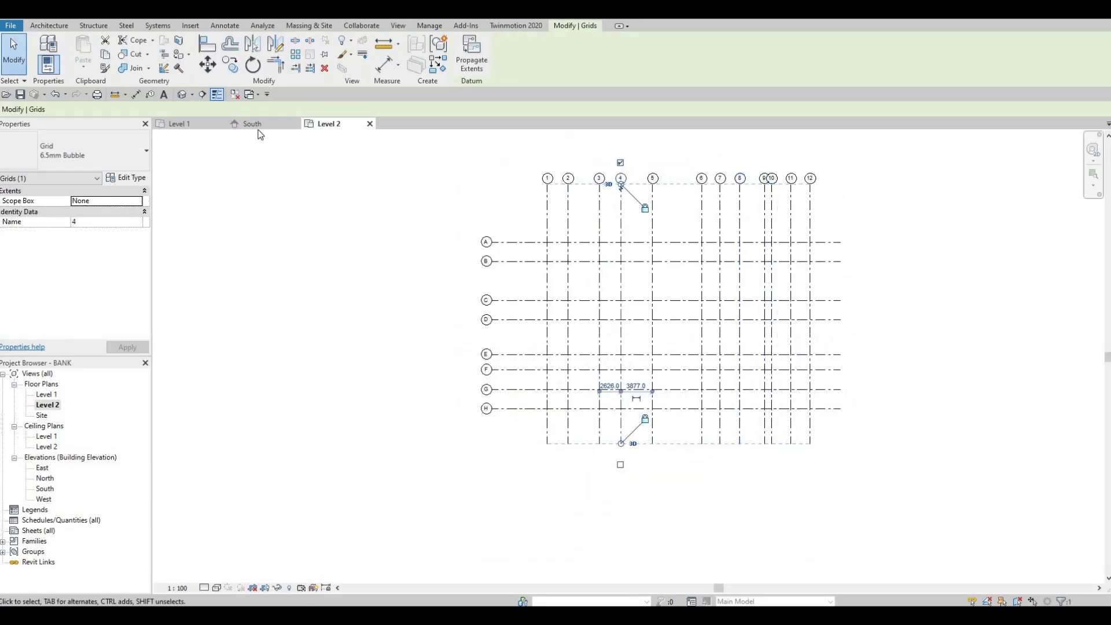
{"action": "left_click", "coordinate": [254, 124]}
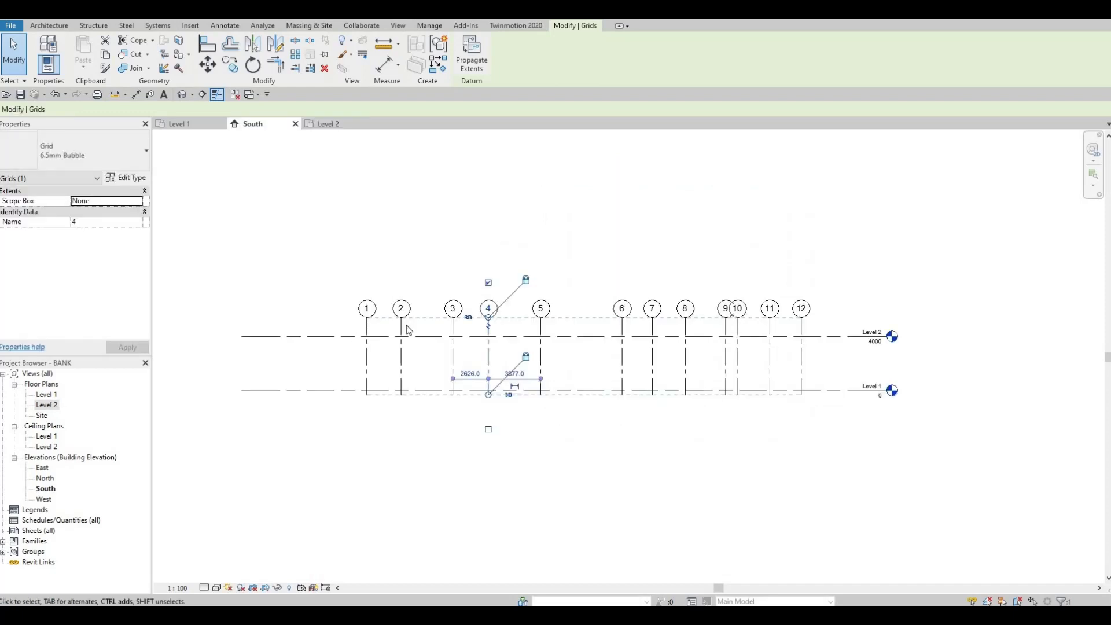
- Pull the numbered grids' top ends below the Level 2 line, check the Level 2 floor plan and return to South
{"action": "left_click", "coordinate": [803, 323]}
{"action": "left_click_drag", "start_coordinate": [802, 317], "coordinate": [802, 347]}
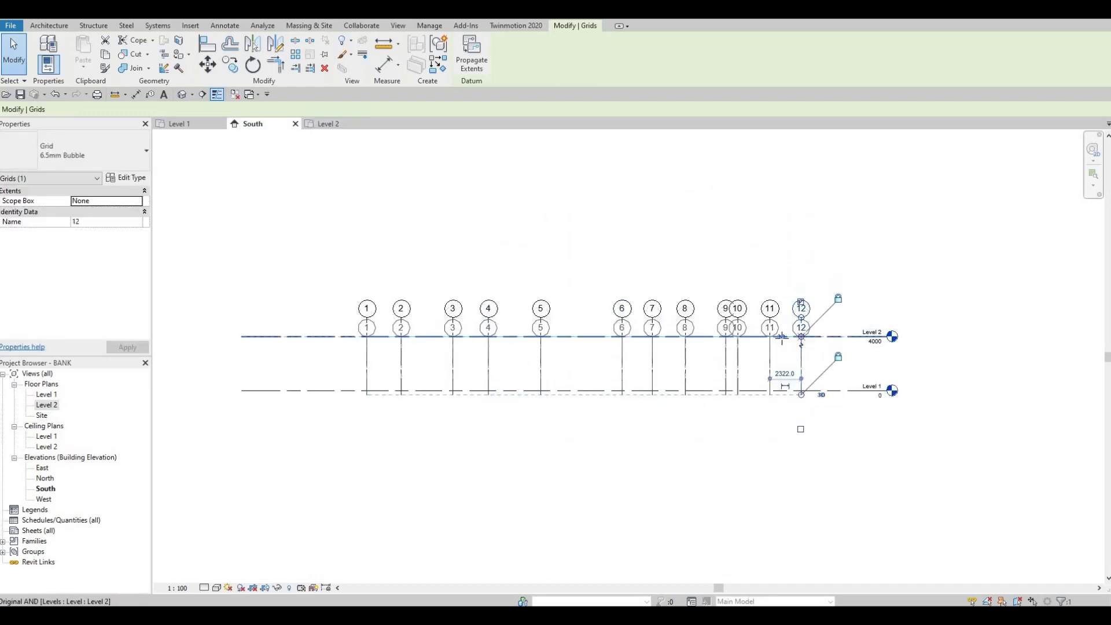
{"action": "left_click", "coordinate": [329, 125]}
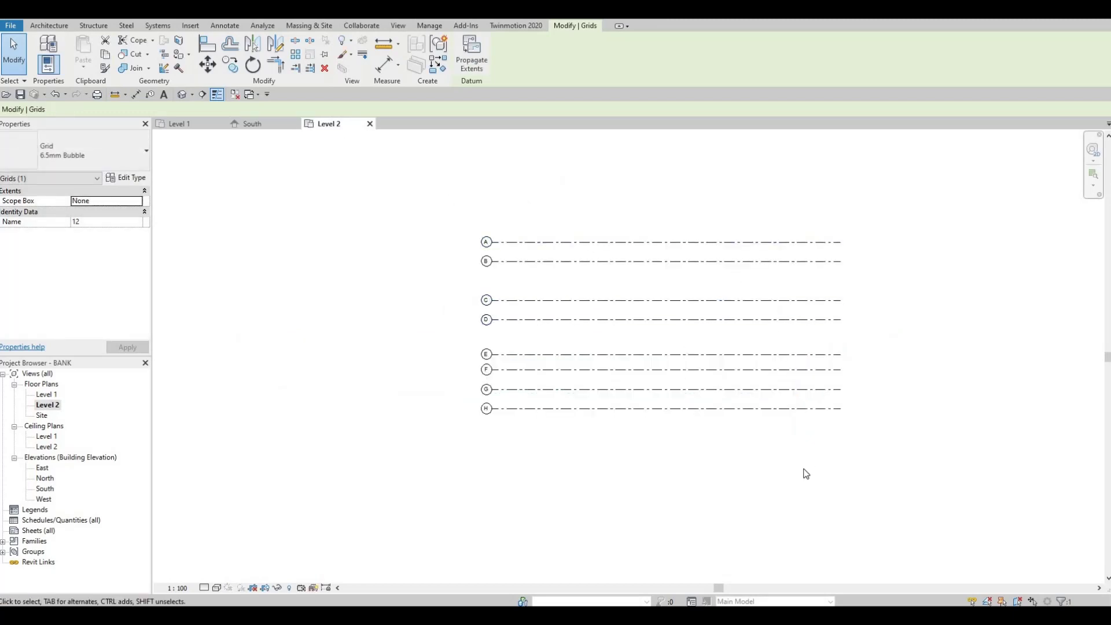
{"action": "left_click", "coordinate": [273, 123]}
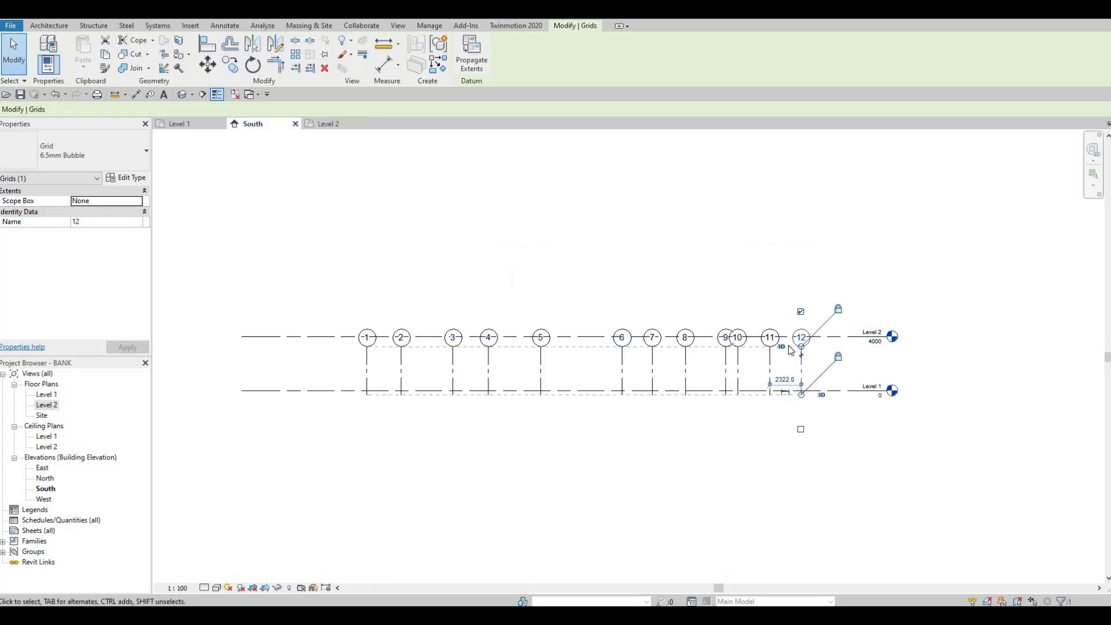
- Raise the numbered grids' top ends well above Level 2 in the South elevation and clear the selection
{"action": "left_click_drag", "start_coordinate": [801, 346], "coordinate": [801, 259]}
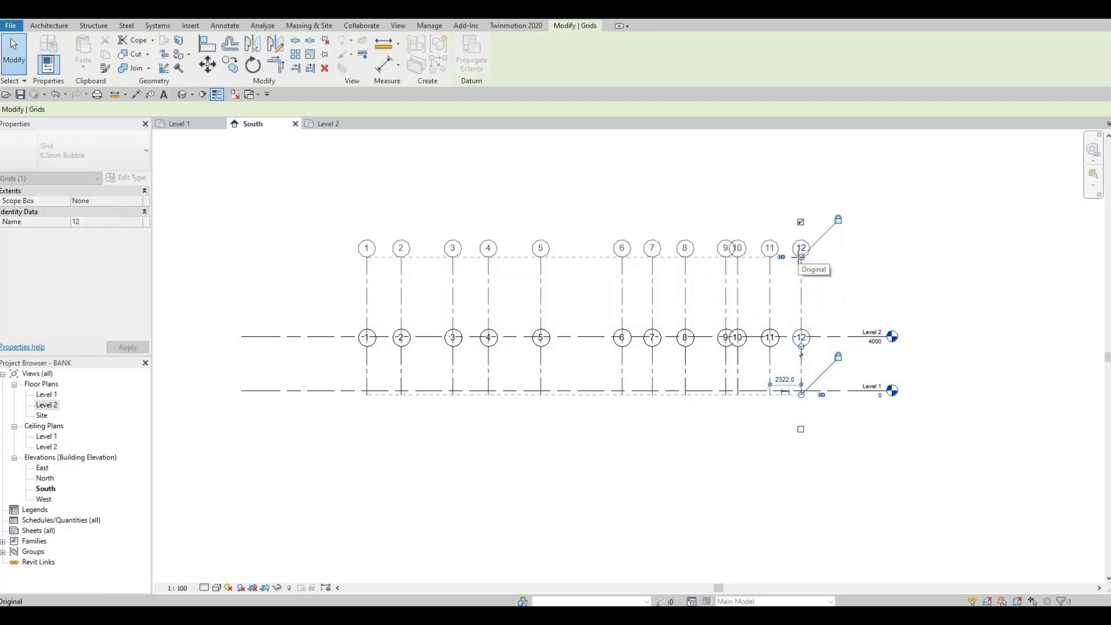
{"action": "left_click", "coordinate": [324, 126]}
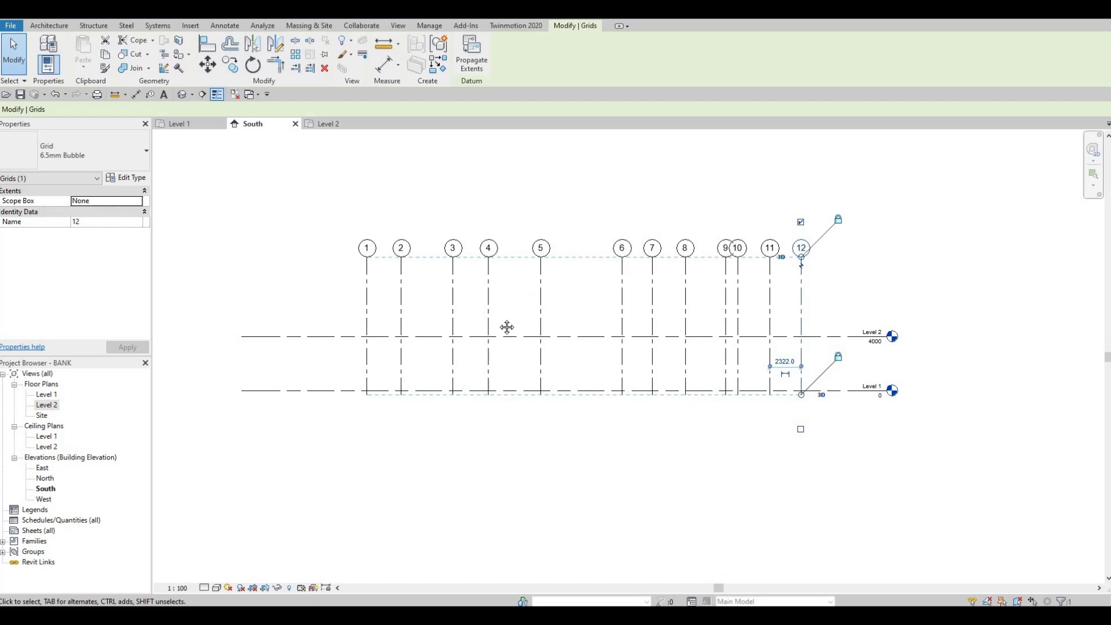
{"action": "middle_click_drag", "start_coordinate": [508, 318], "coordinate": [476, 344]}
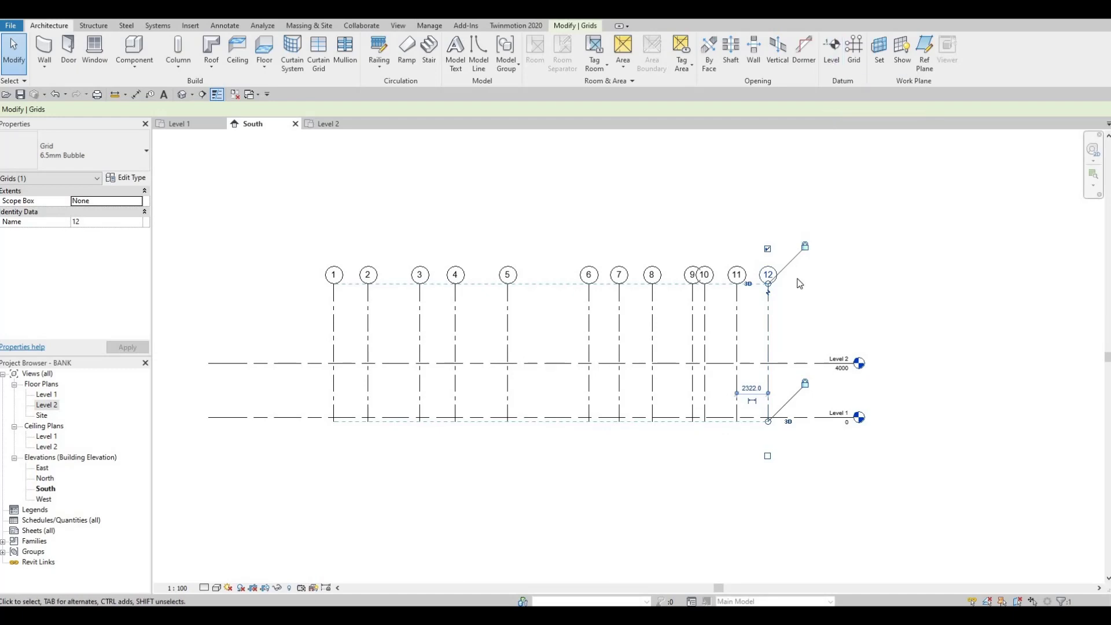
{"action": "key", "text": "Escape"}
{"action": "key", "text": "Escape"}
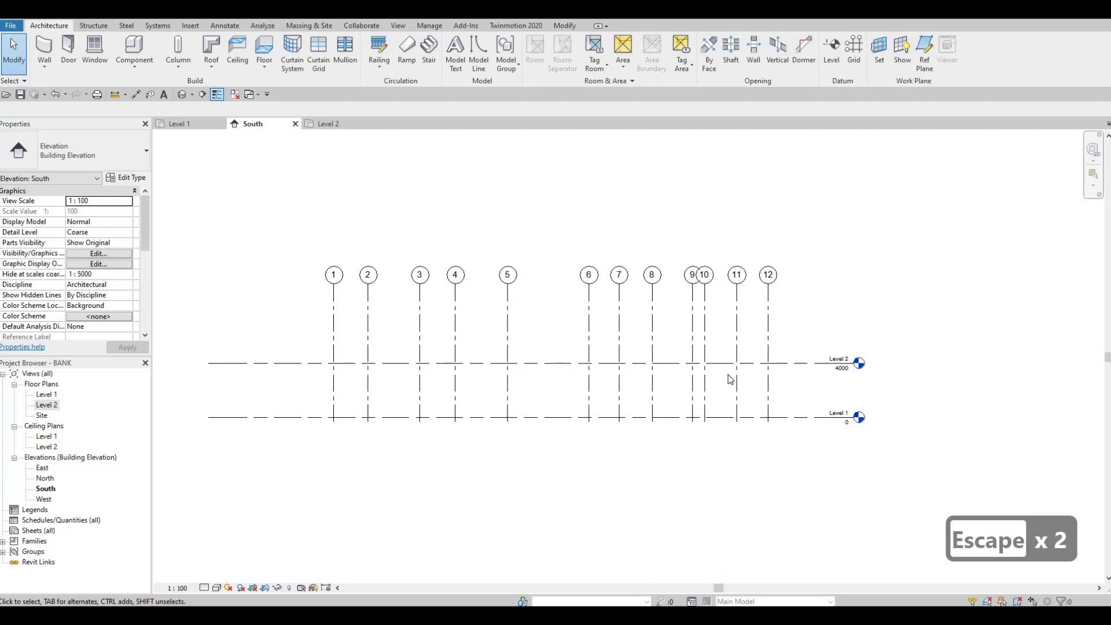
- Copy Level 2 vertically upward by 4000 to make a third level
{"action": "left_click", "coordinate": [798, 370]}
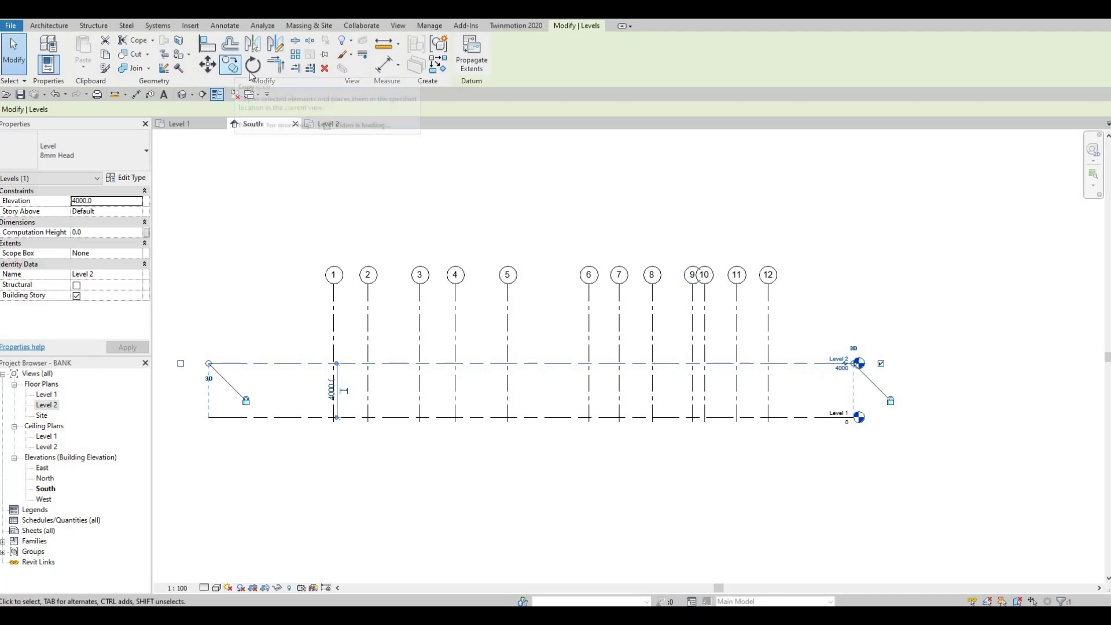
{"action": "left_click", "coordinate": [231, 65]}
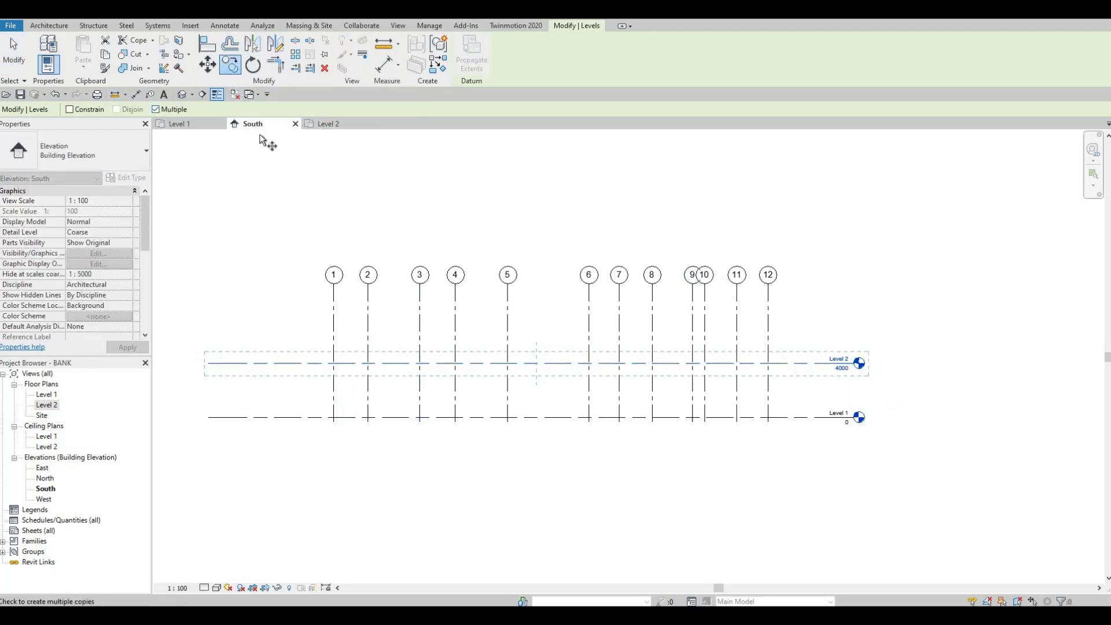
{"action": "left_click", "coordinate": [809, 363]}
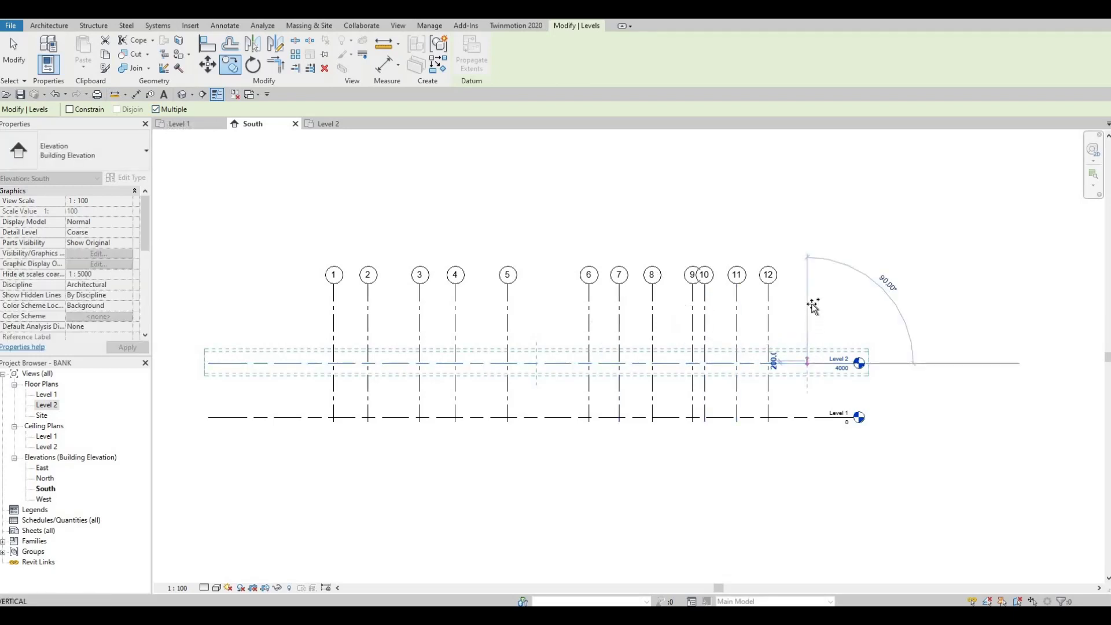
{"action": "type", "text": "4000"}
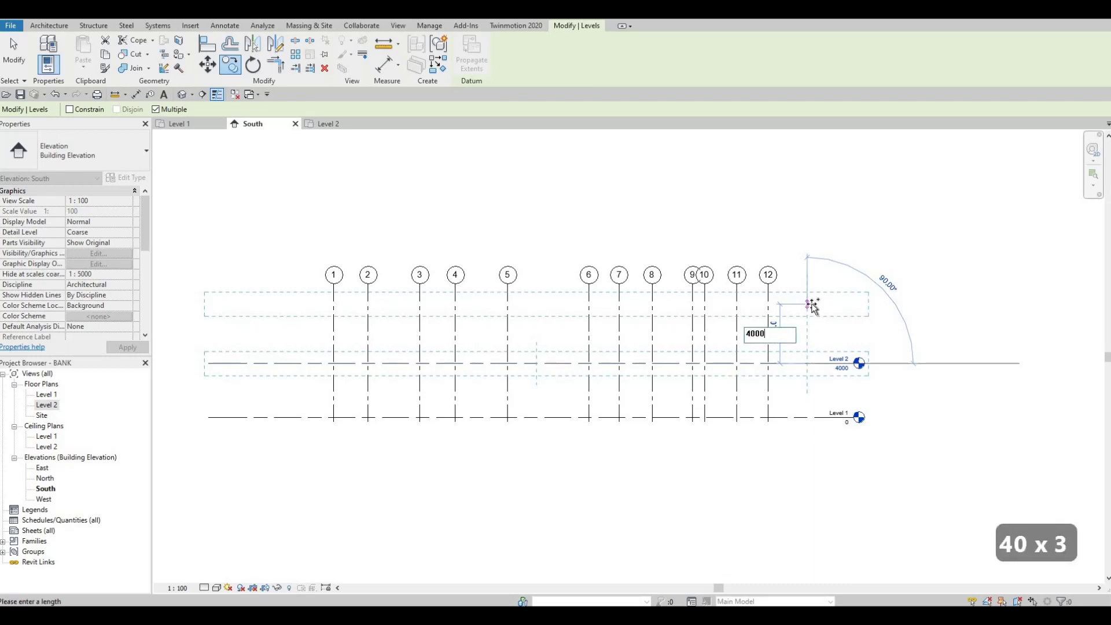
{"action": "key", "text": "Return"}
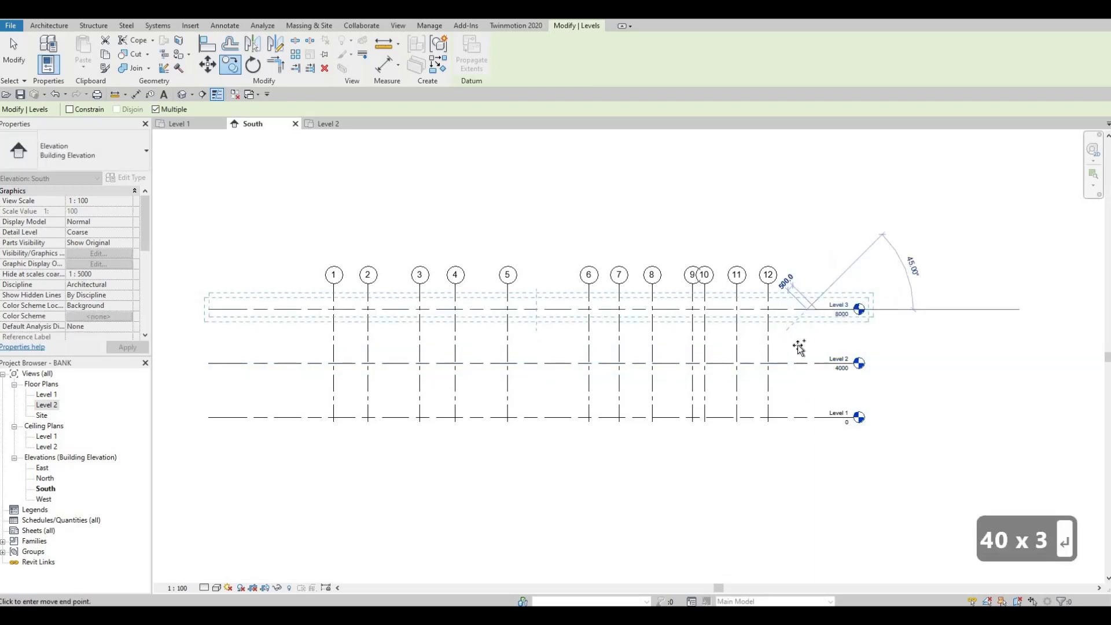
{"action": "key", "text": "Escape"}
{"action": "key", "text": "Escape"}
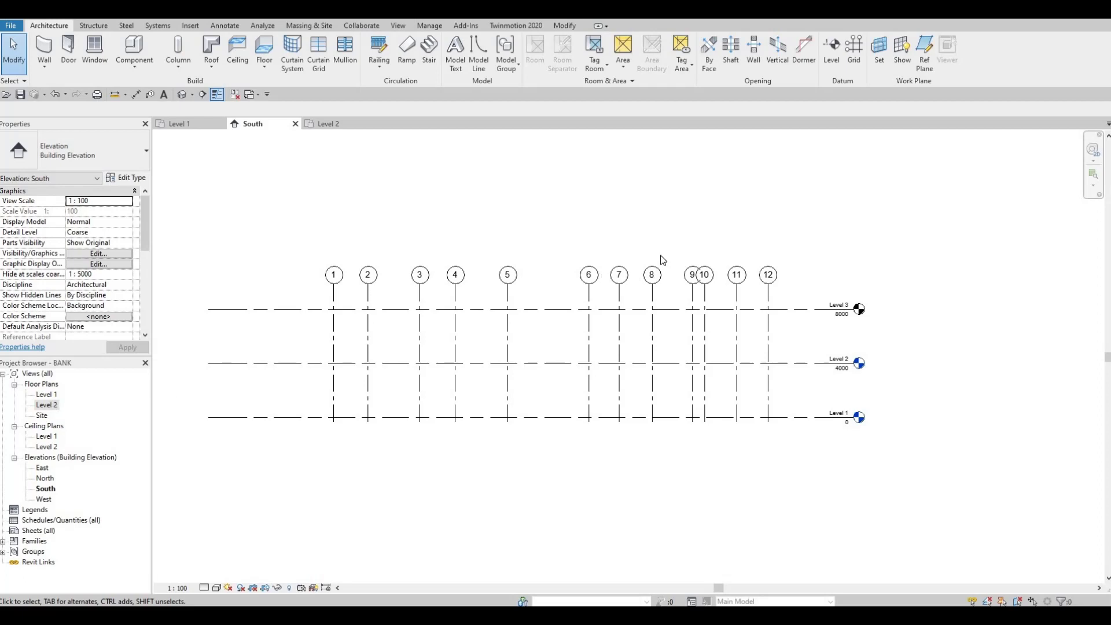
- Create a floor plan view for Level 3, look at its grids and return to the South elevation
{"action": "left_click", "coordinate": [398, 26]}
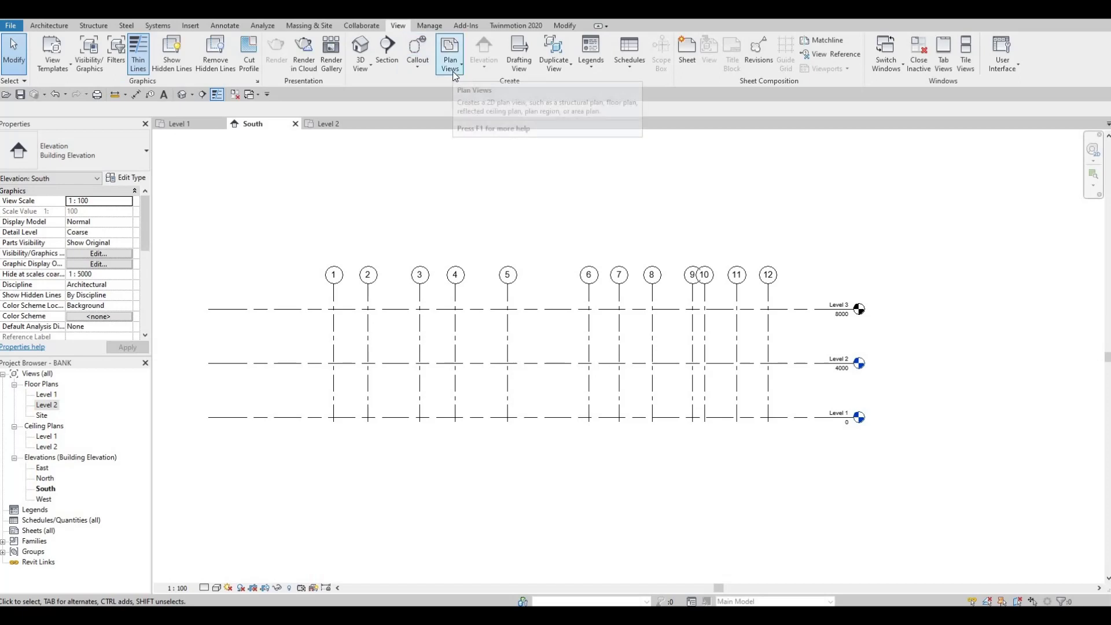
{"action": "left_click", "coordinate": [454, 70]}
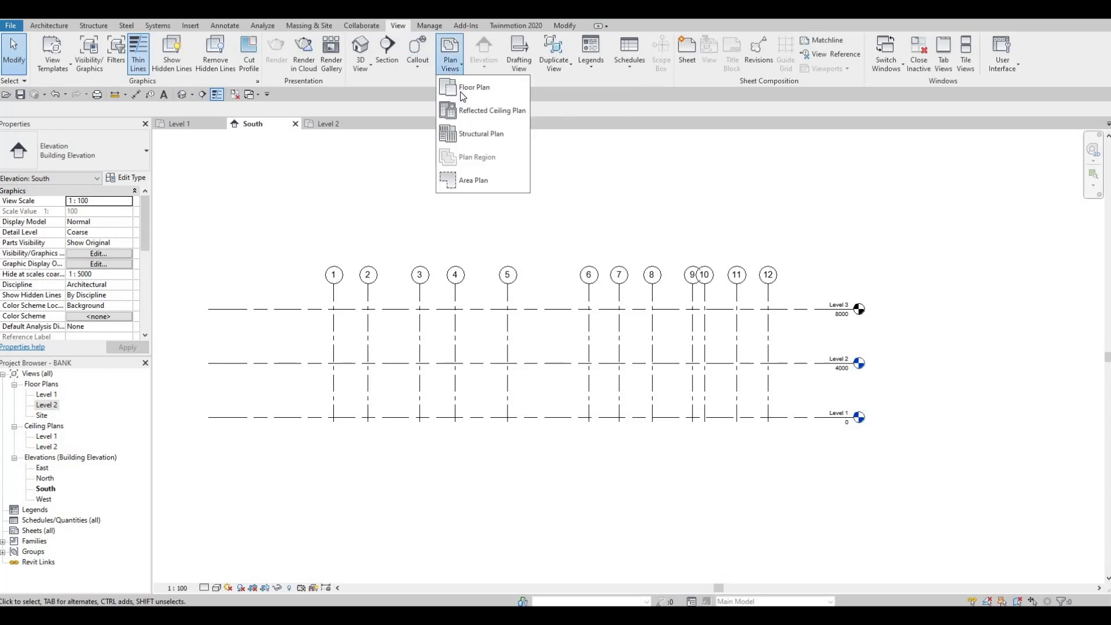
{"action": "left_click", "coordinate": [471, 87]}
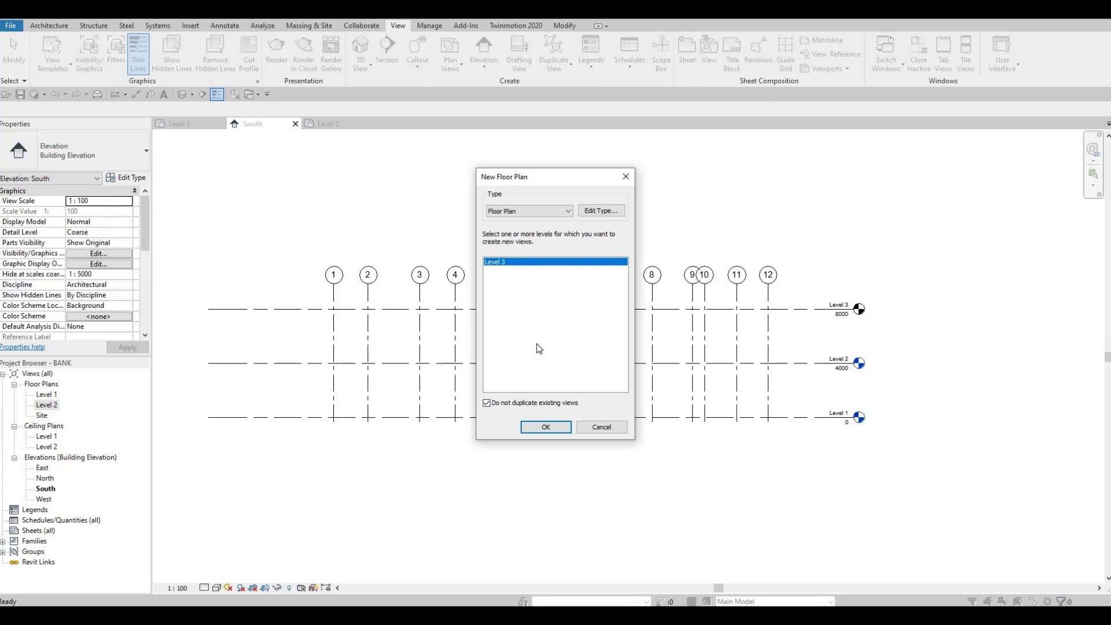
{"action": "left_click", "coordinate": [546, 427]}
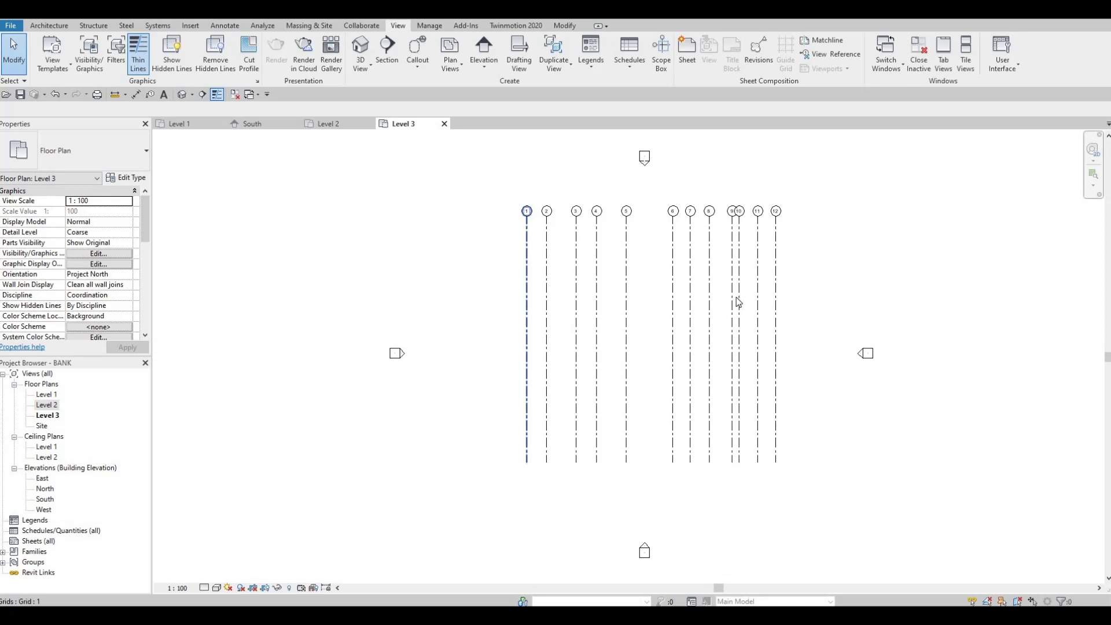
{"action": "key", "text": "Escape"}
{"action": "left_click", "coordinate": [260, 126]}
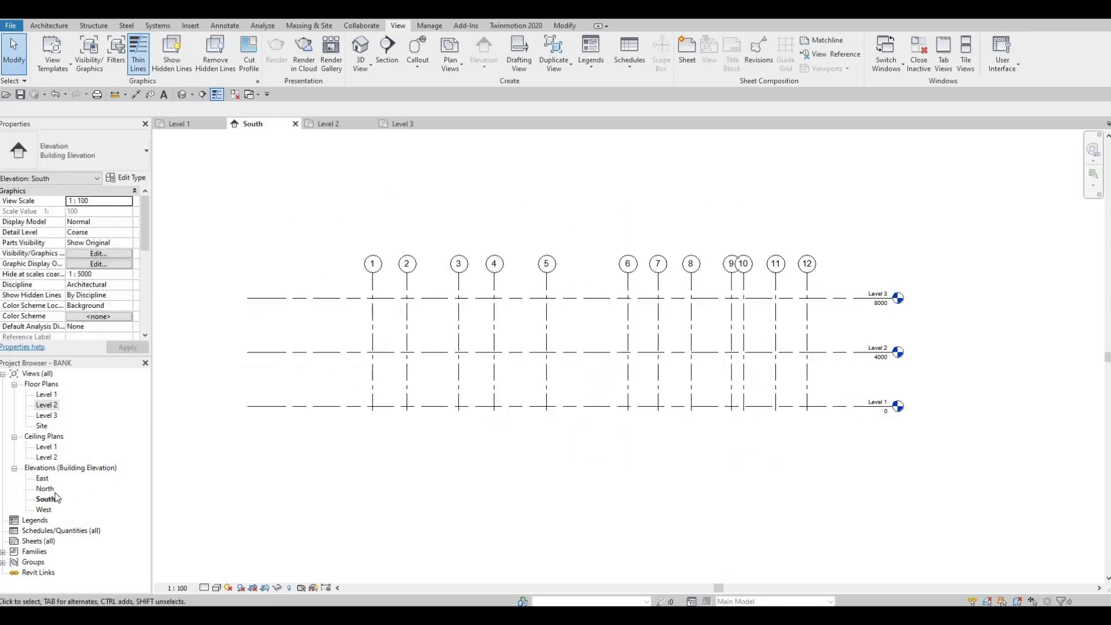
- Raise the lettered grids' top ends above Level 3 in the East elevation and check the Level 3 floor plan
{"action": "double_click", "coordinate": [42, 478]}
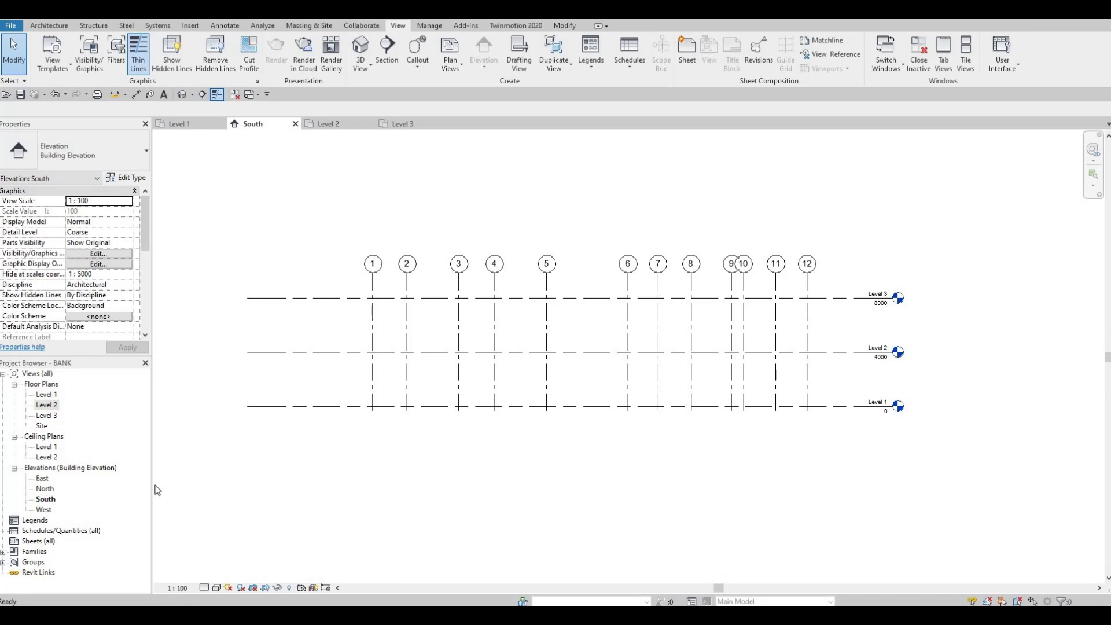
{"action": "scroll", "coordinate": [706, 382], "scroll_direction": "down", "scroll_amount": 2}
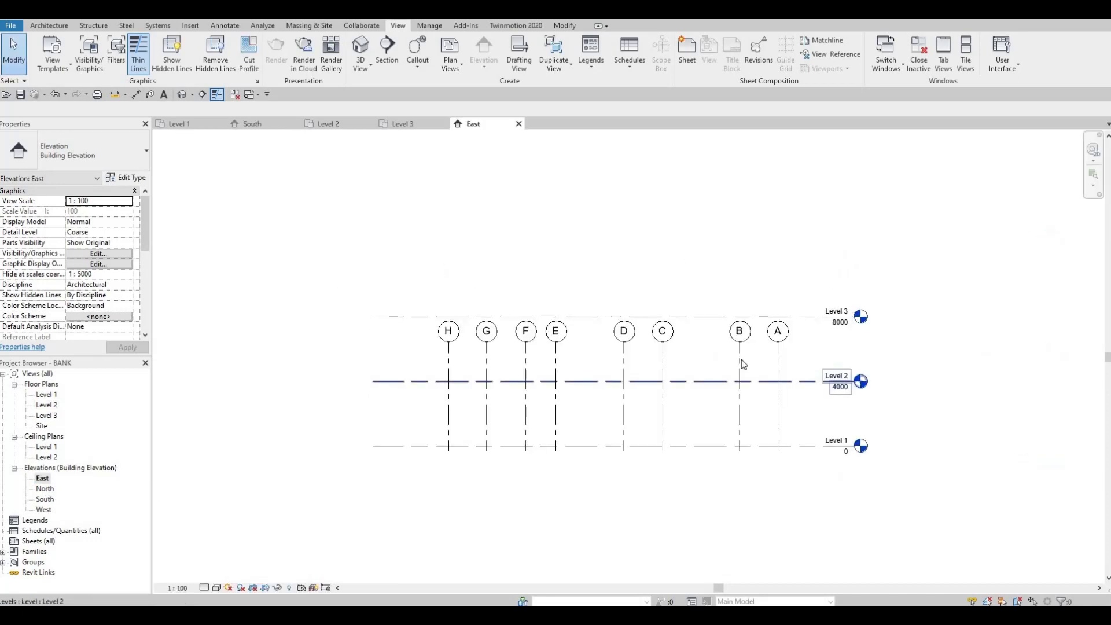
{"action": "left_click", "coordinate": [747, 354]}
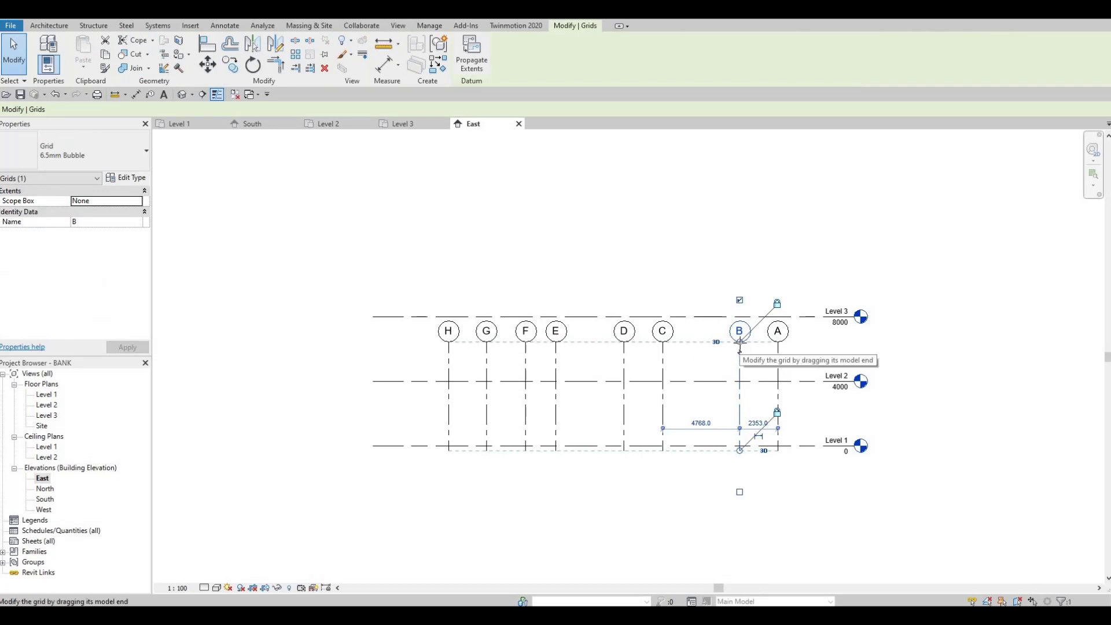
{"action": "left_click_drag", "start_coordinate": [740, 343], "coordinate": [734, 225]}
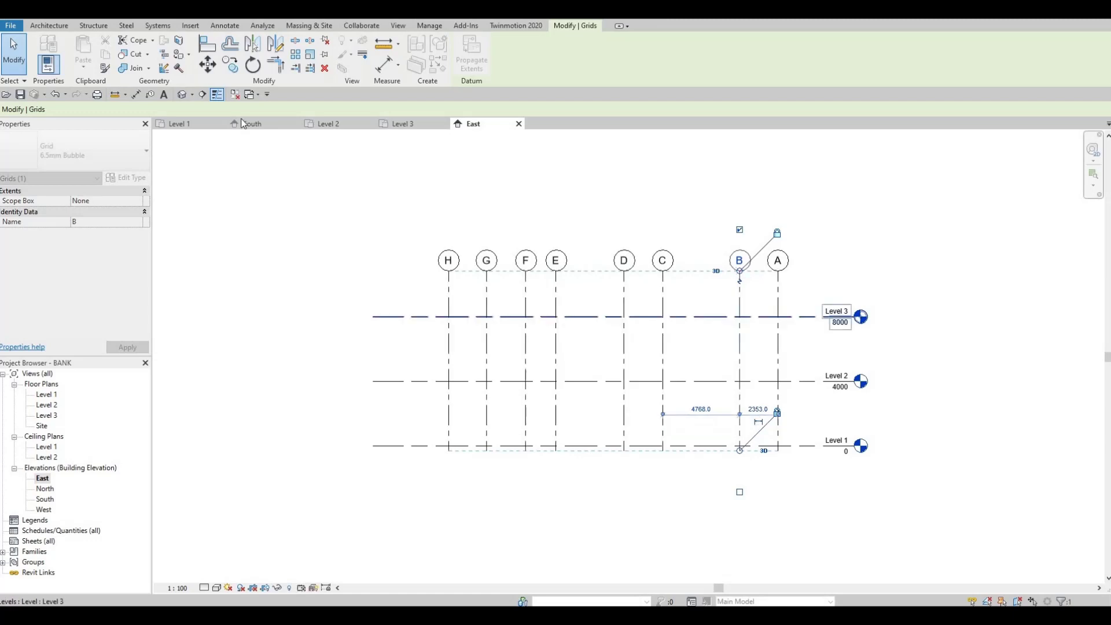
{"action": "left_click", "coordinate": [402, 124]}
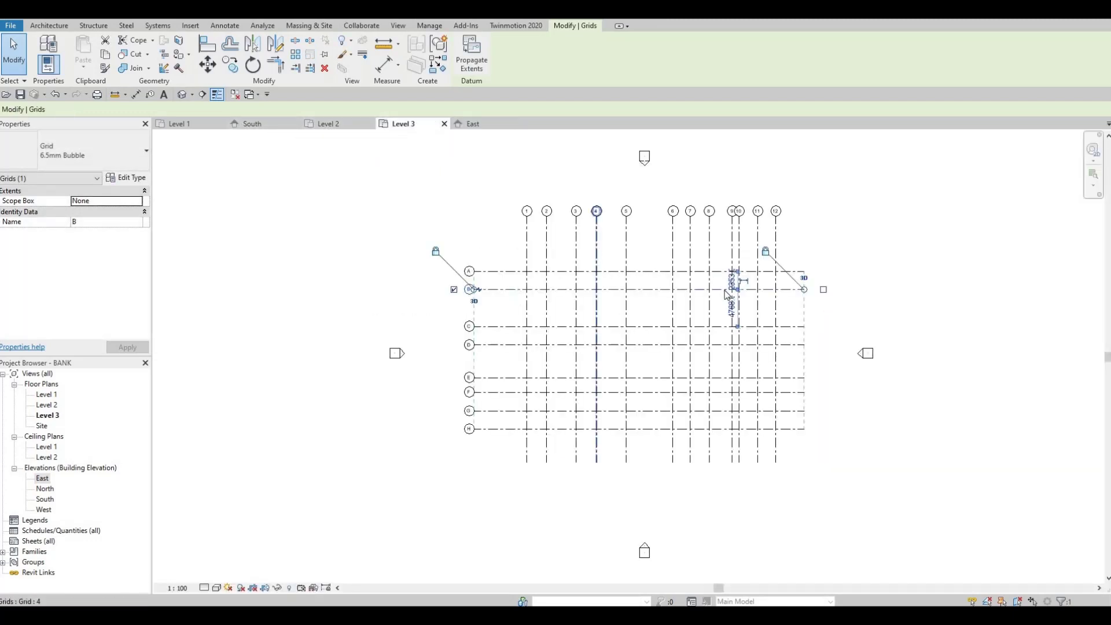
- Return to the South elevation and undo the lettered grid extension, the Level 3 floor plan and the copied level
{"action": "left_click", "coordinate": [266, 125]}
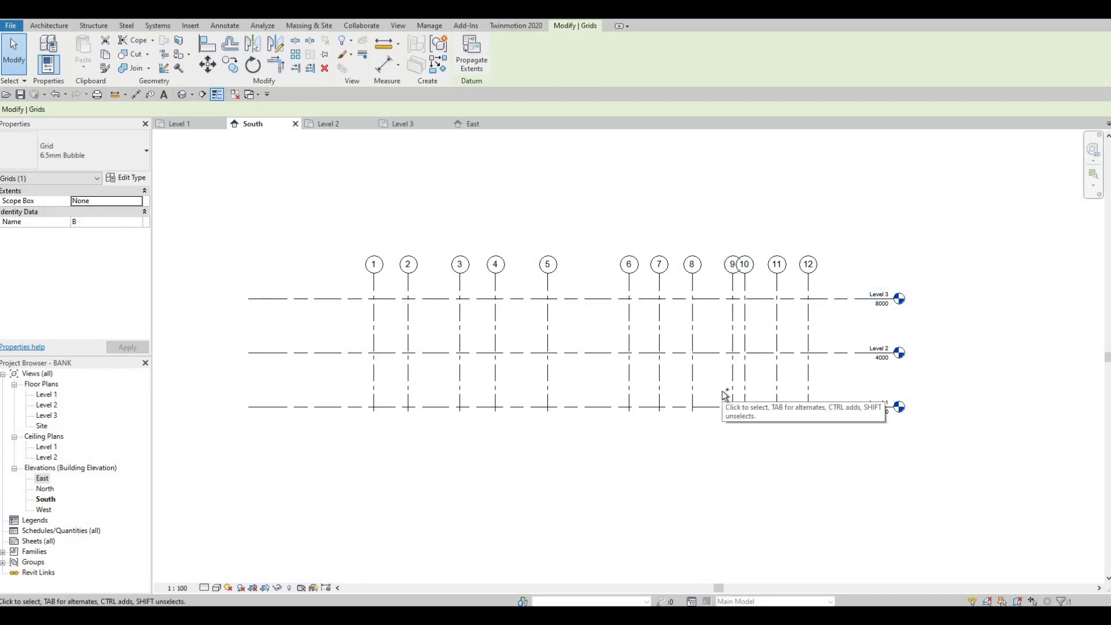
{"action": "key", "text": "ctrl+z"}
{"action": "key", "text": "ctrl+z"}
{"action": "key", "text": "ctrl+z"}
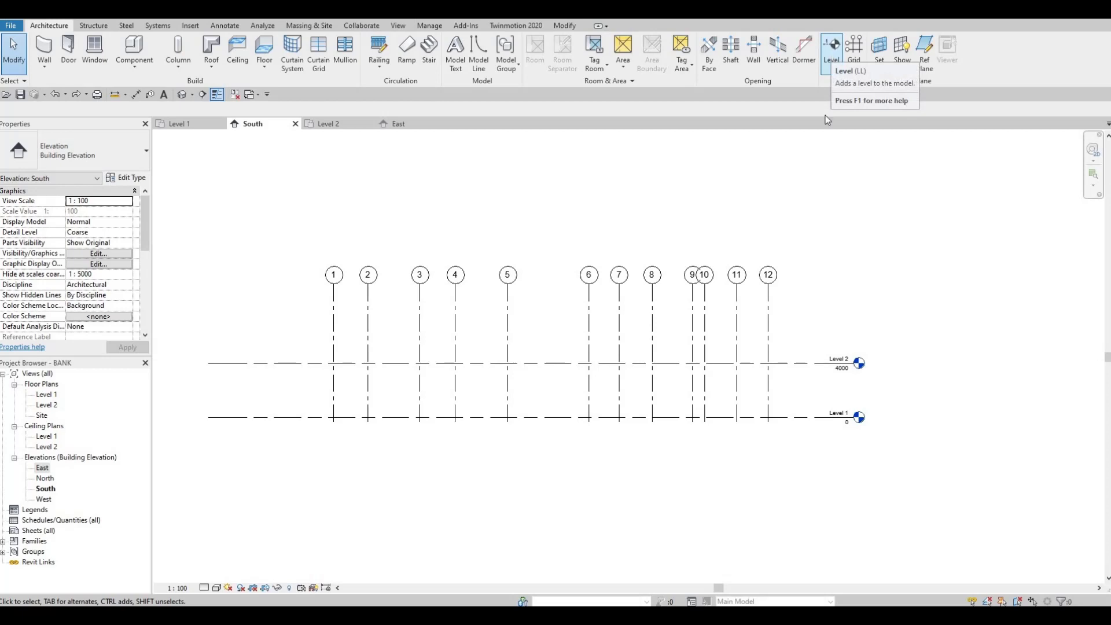
- Draw a third level at elevation 8000 in the South elevation, aligned with the ends of the levels below
{"action": "key", "text": "l"}
{"action": "key", "text": "l"}
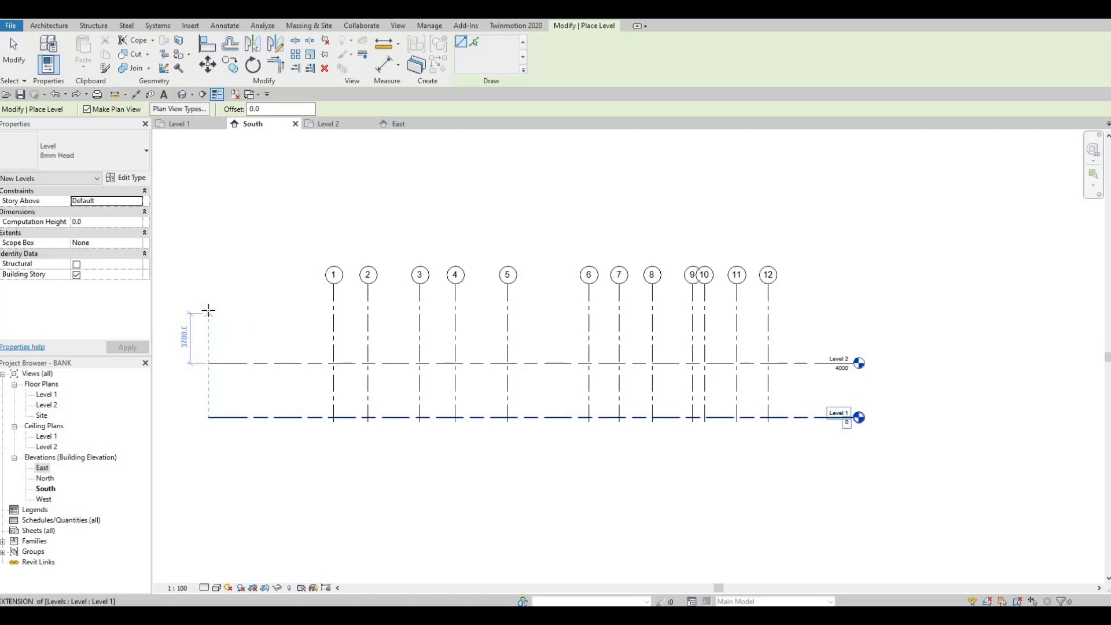
{"action": "left_click", "coordinate": [209, 309]}
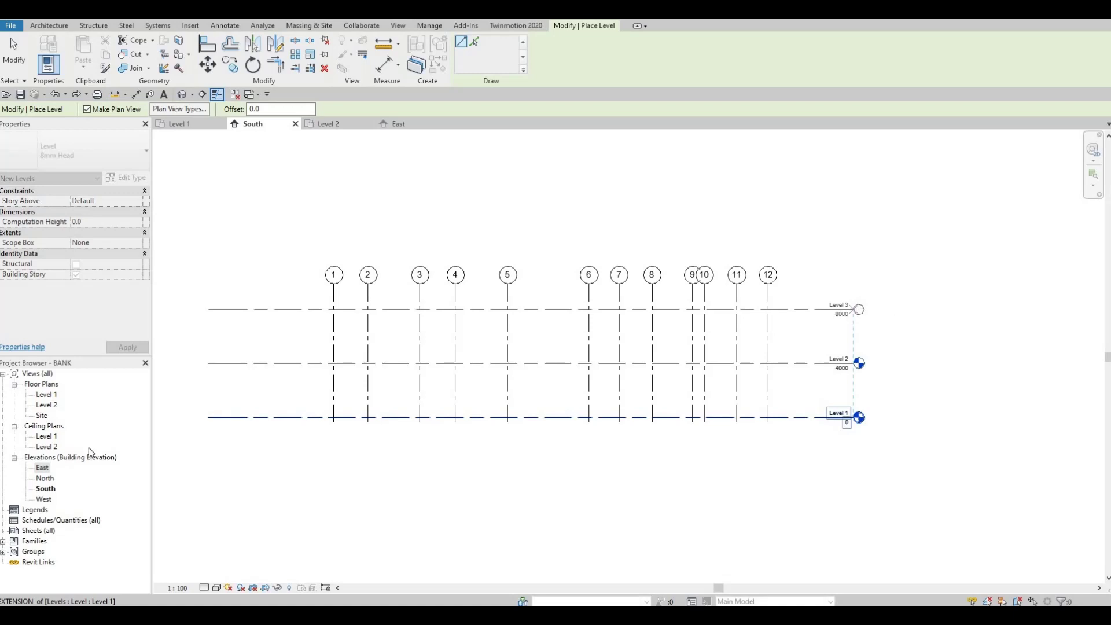
{"action": "left_click", "coordinate": [858, 309]}
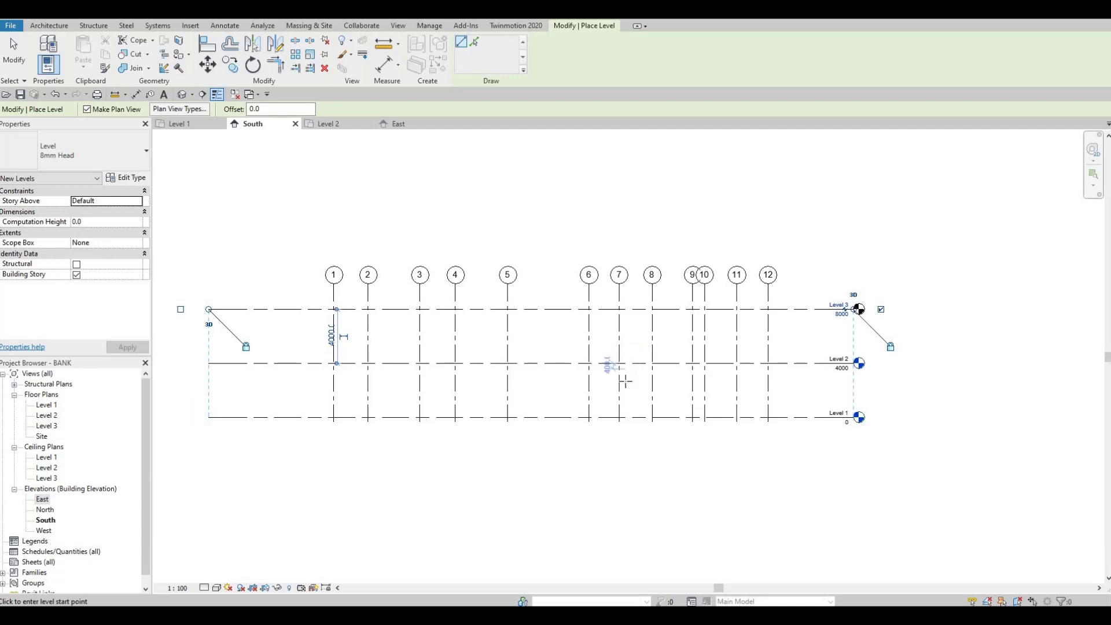
{"action": "key", "text": "Escape"}
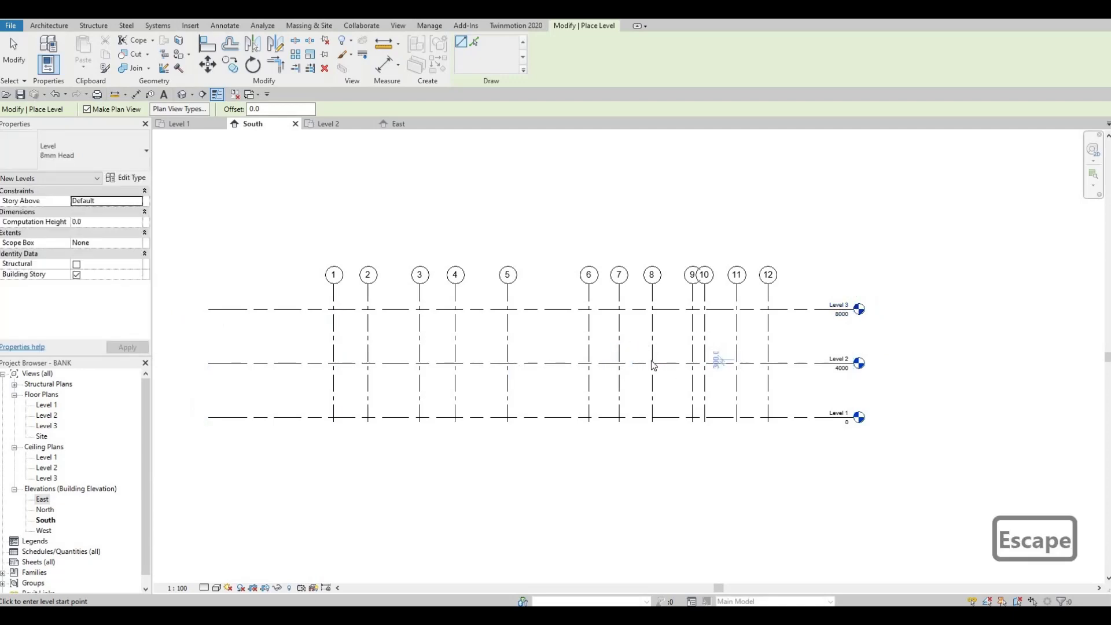
{"action": "key", "text": "Escape"}
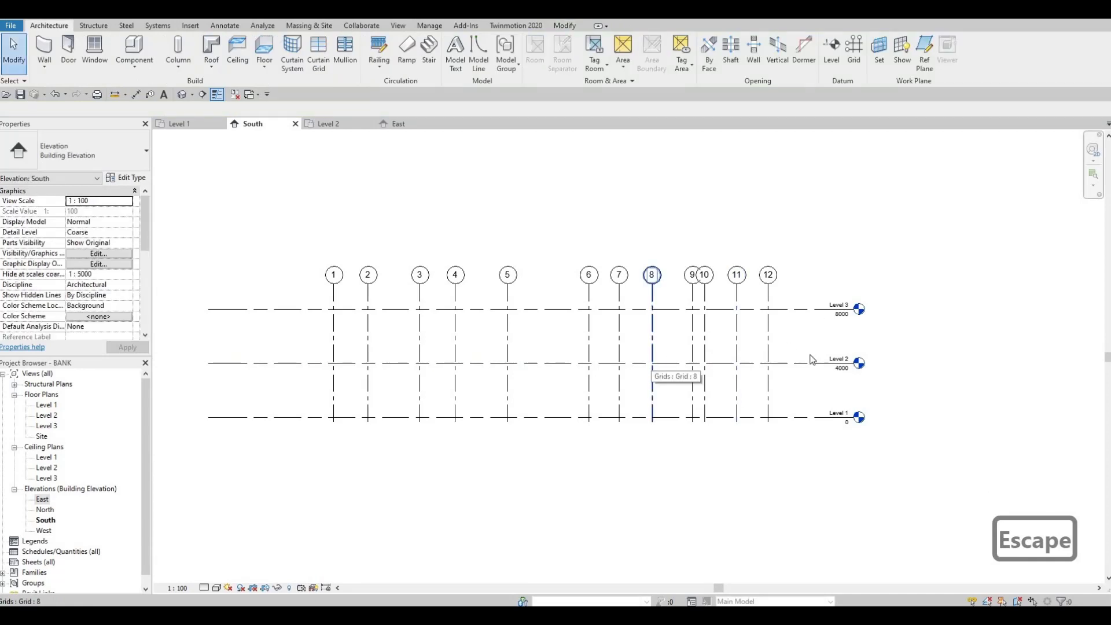
{"action": "key", "text": "Escape"}
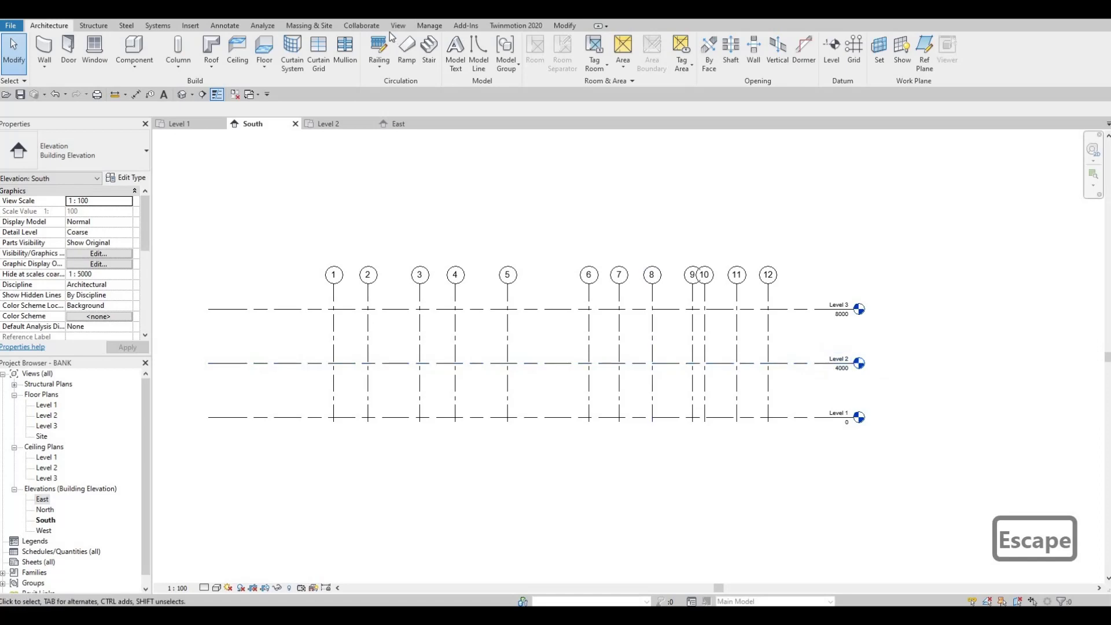
- Draw a fourth level at elevation 11400 above Level 3, aligned with the ends of the existing levels
{"action": "scroll", "coordinate": [413, 56], "scroll_direction": "down", "scroll_amount": 9}
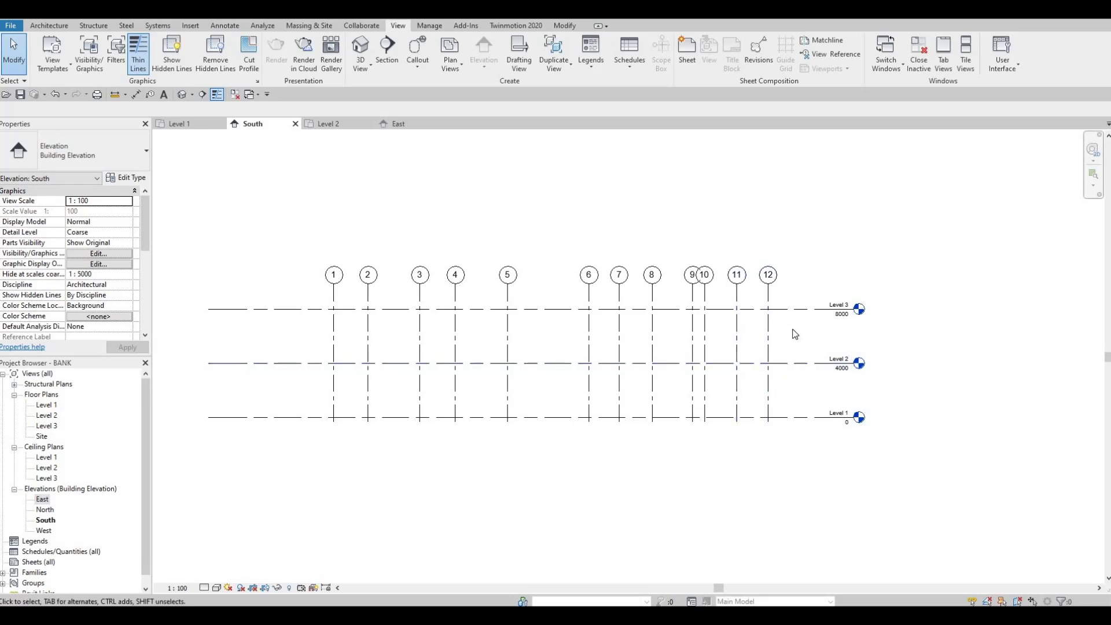
{"action": "left_click", "coordinate": [209, 311]}
{"action": "key", "text": "Escape"}
{"action": "left_click", "coordinate": [49, 25]}
{"action": "left_click", "coordinate": [840, 58]}
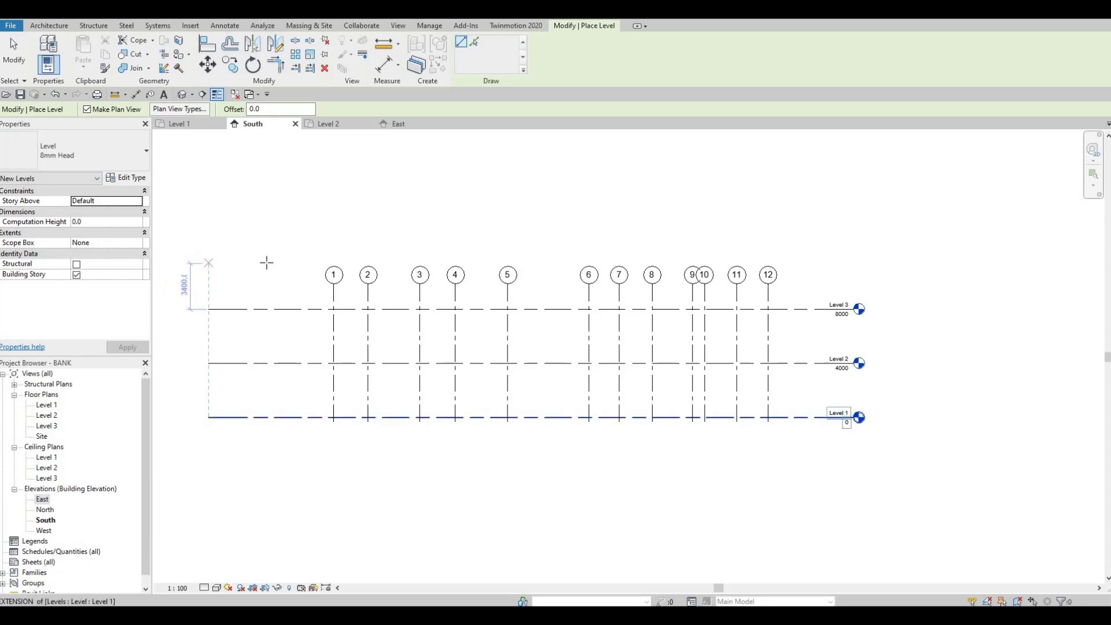
{"action": "left_click", "coordinate": [209, 263]}
{"action": "left_click", "coordinate": [856, 267]}
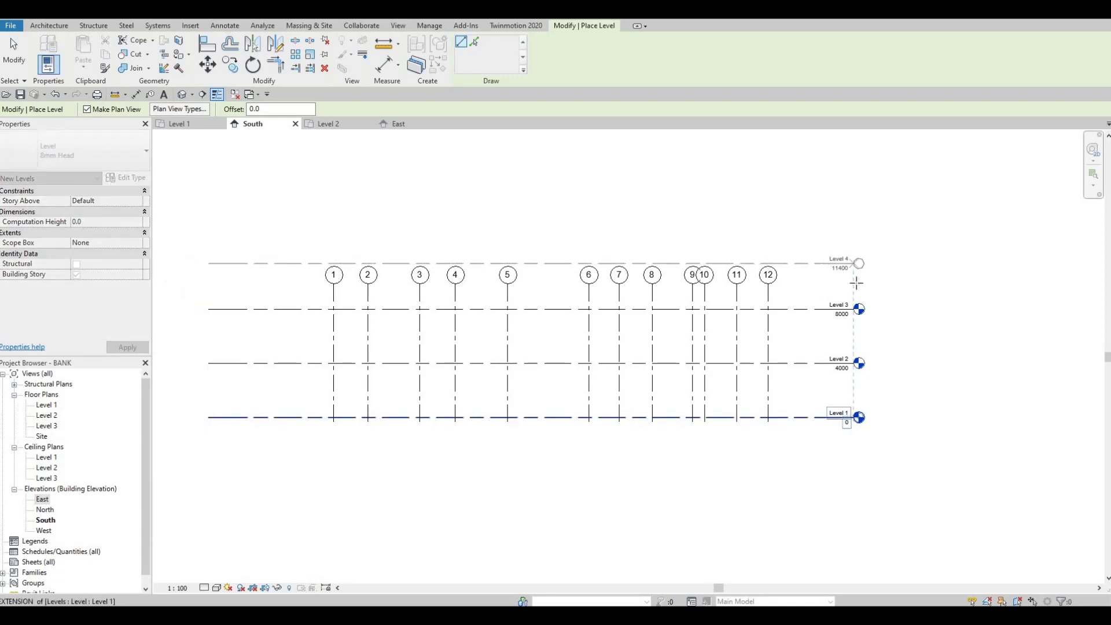
{"action": "key", "text": "Escape"}
{"action": "key", "text": "Escape"}
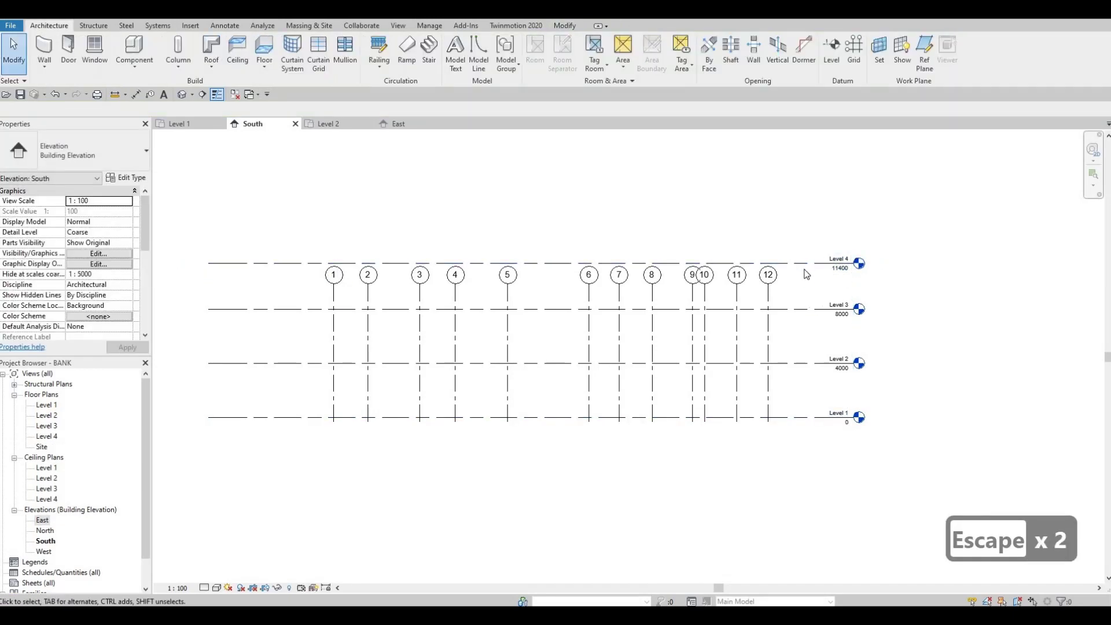
- Open Level 4's elevation value without changing it, and delete the level together with its views
{"action": "left_click", "coordinate": [843, 274]}
{"action": "left_click", "coordinate": [843, 270]}
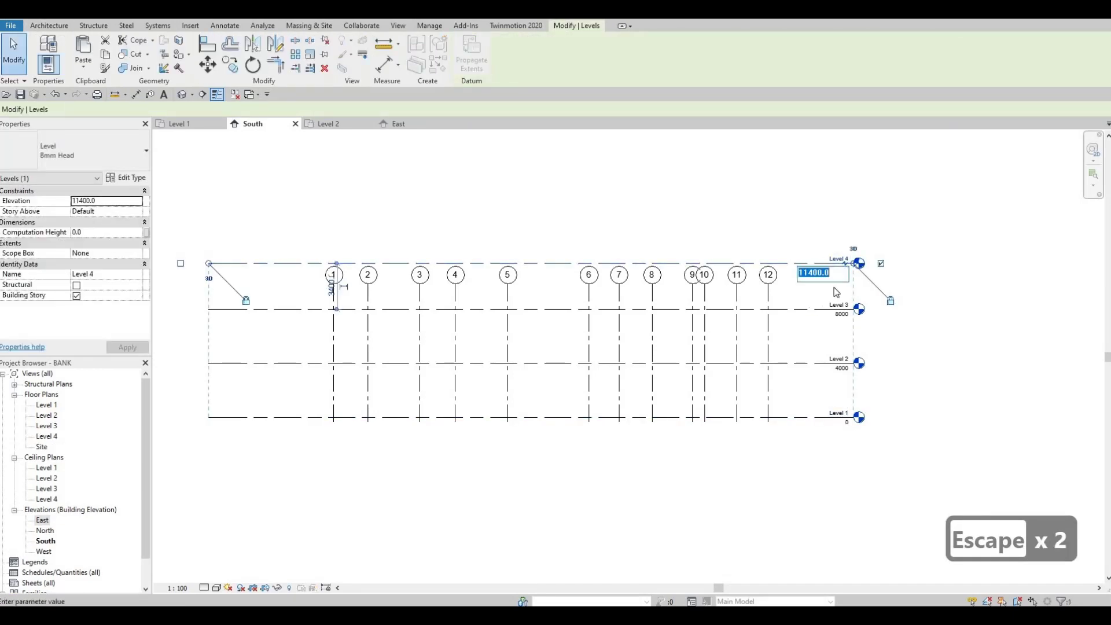
{"action": "key", "text": "Escape"}
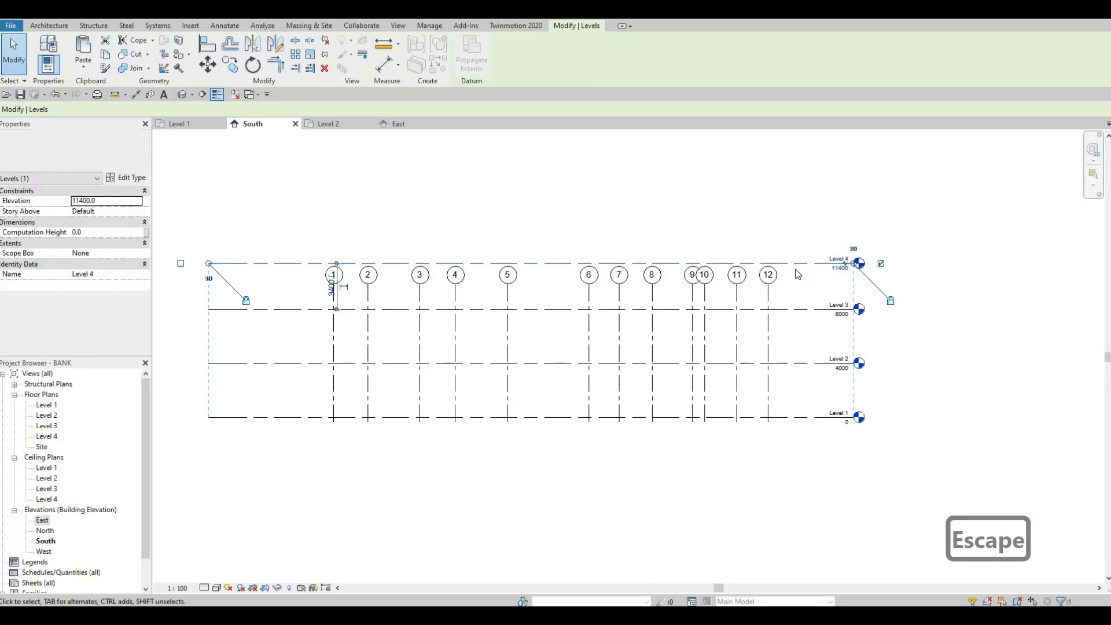
{"action": "key", "text": "Escape"}
{"action": "left_click", "coordinate": [802, 277]}
{"action": "key", "text": "Delete"}
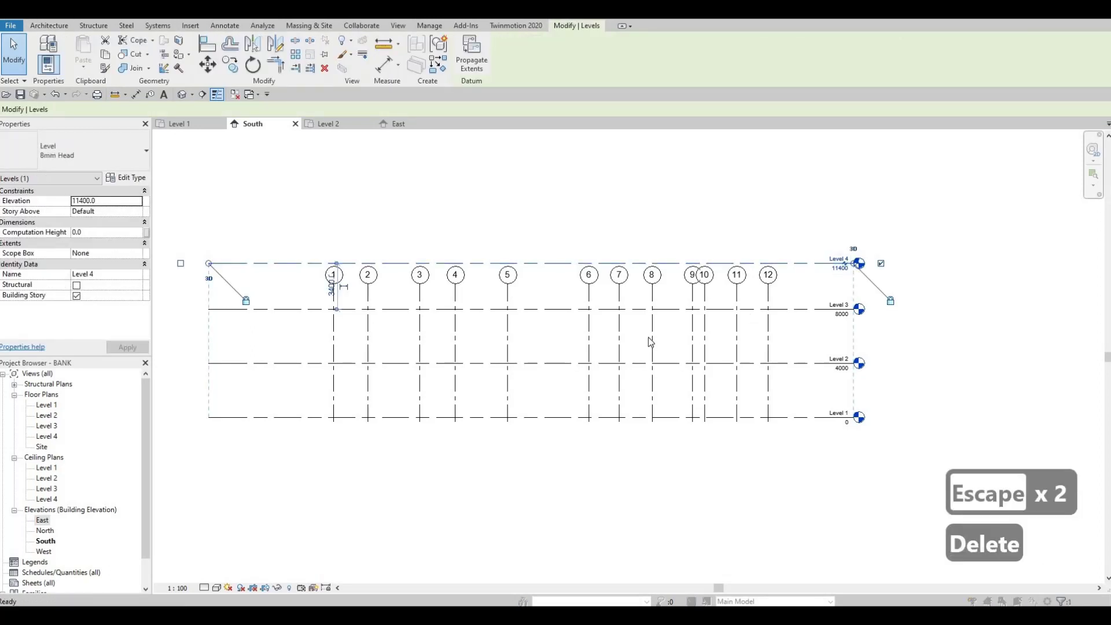
{"action": "left_click", "coordinate": [598, 349]}
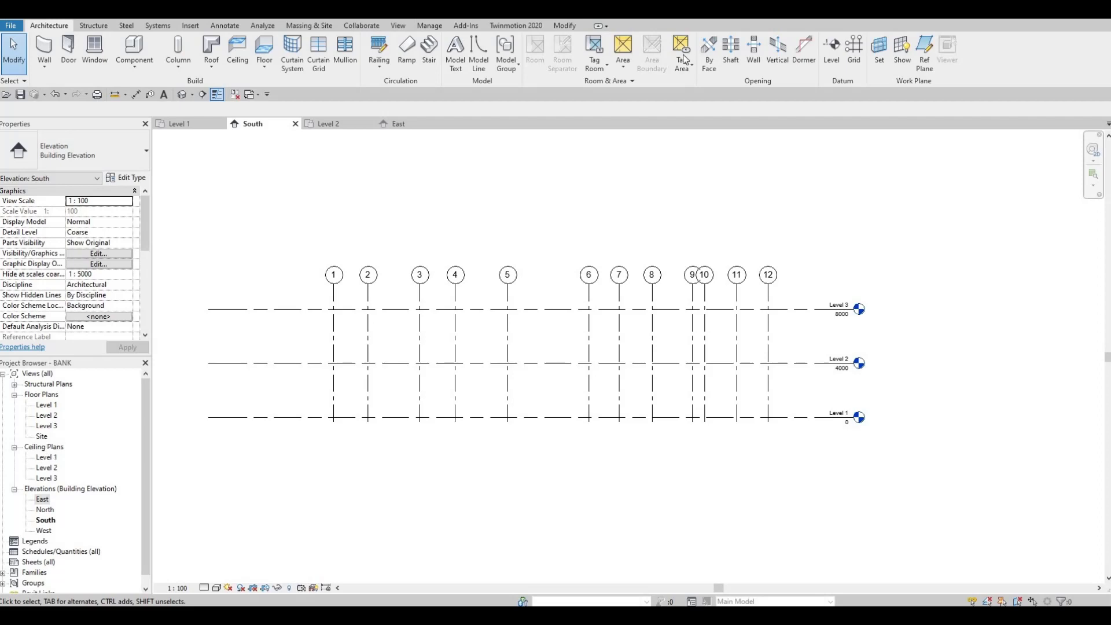
- Extend the top ends of the lettered grids above Level 3 in the East elevation
{"action": "left_click", "coordinate": [398, 26]}
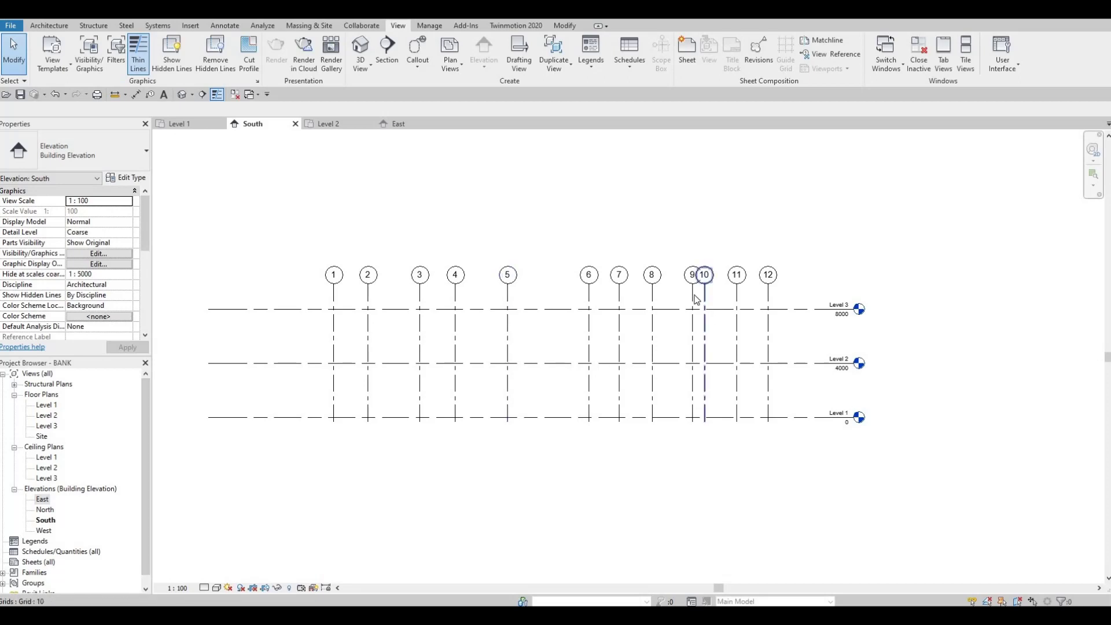
{"action": "double_click", "coordinate": [42, 499]}
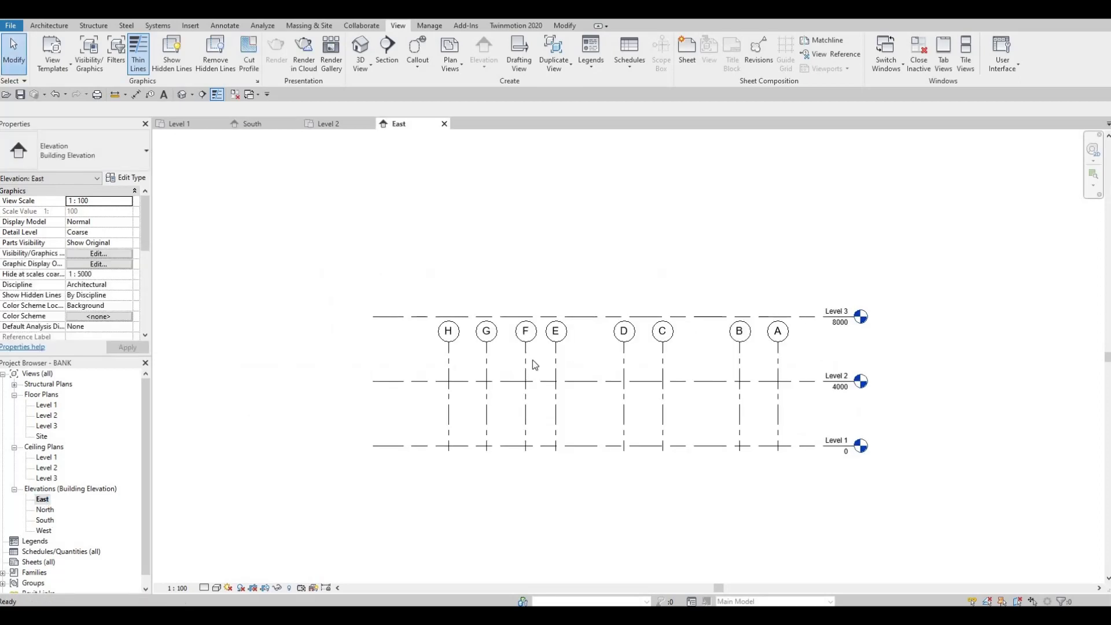
{"action": "left_click", "coordinate": [556, 354]}
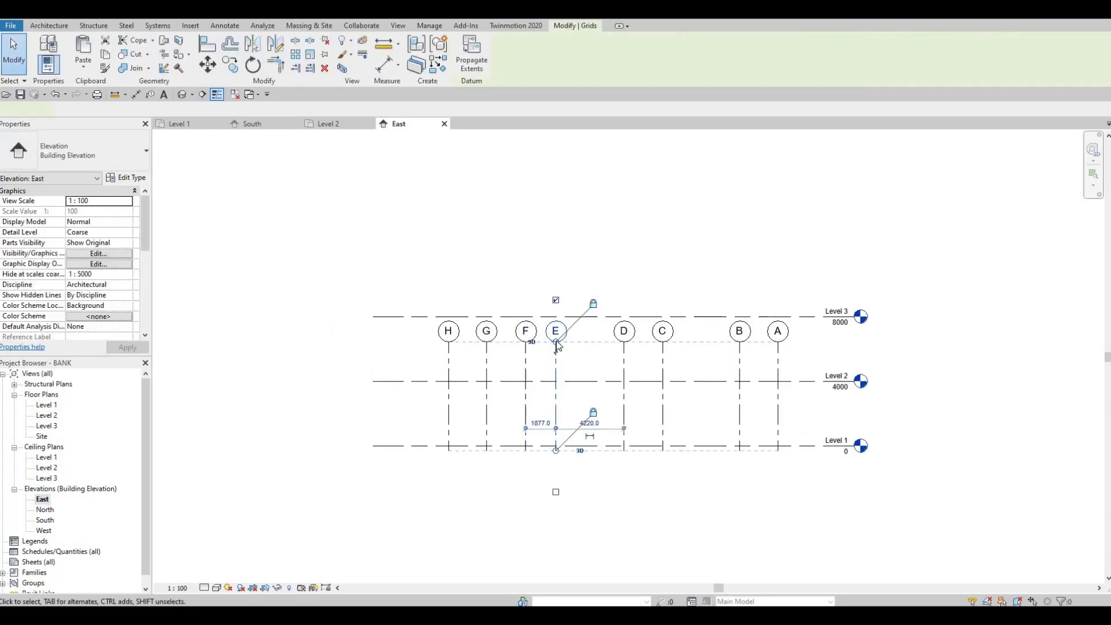
{"action": "left_click_drag", "start_coordinate": [563, 270], "coordinate": [560, 267]}
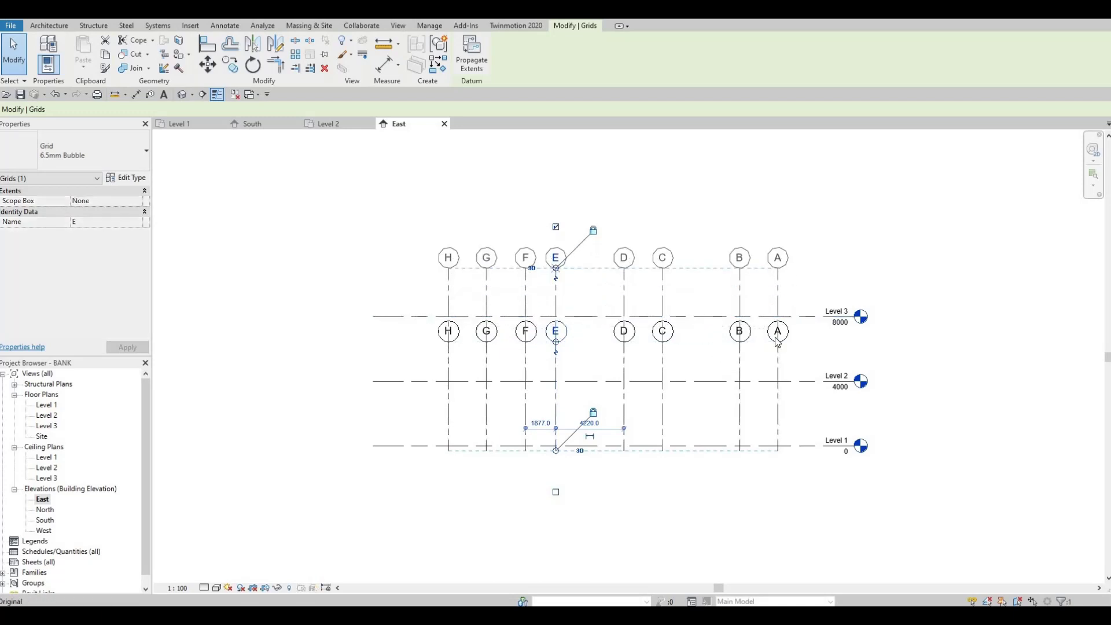
- Check the grids against the levels in the North, South, West and East elevations
{"action": "double_click", "coordinate": [45, 510]}
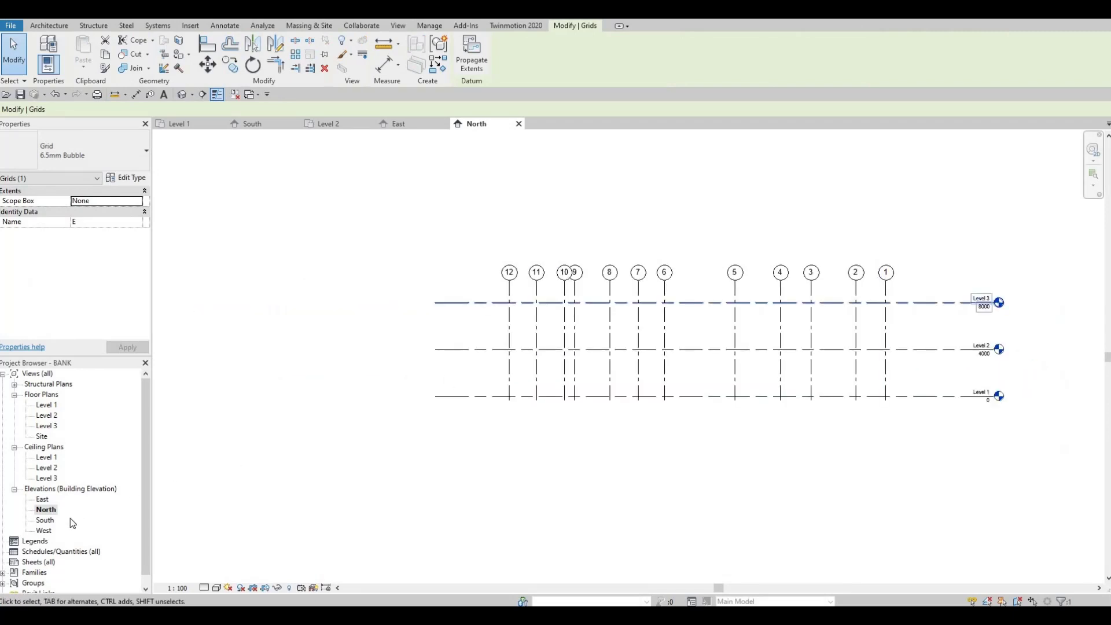
{"action": "double_click", "coordinate": [52, 521]}
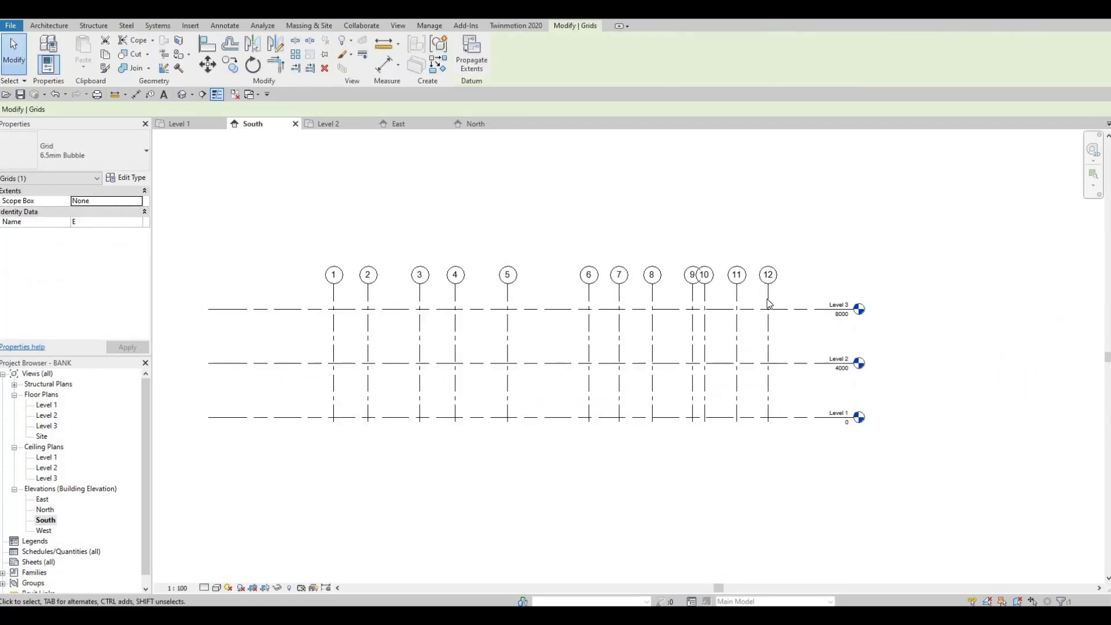
{"action": "double_click", "coordinate": [43, 531]}
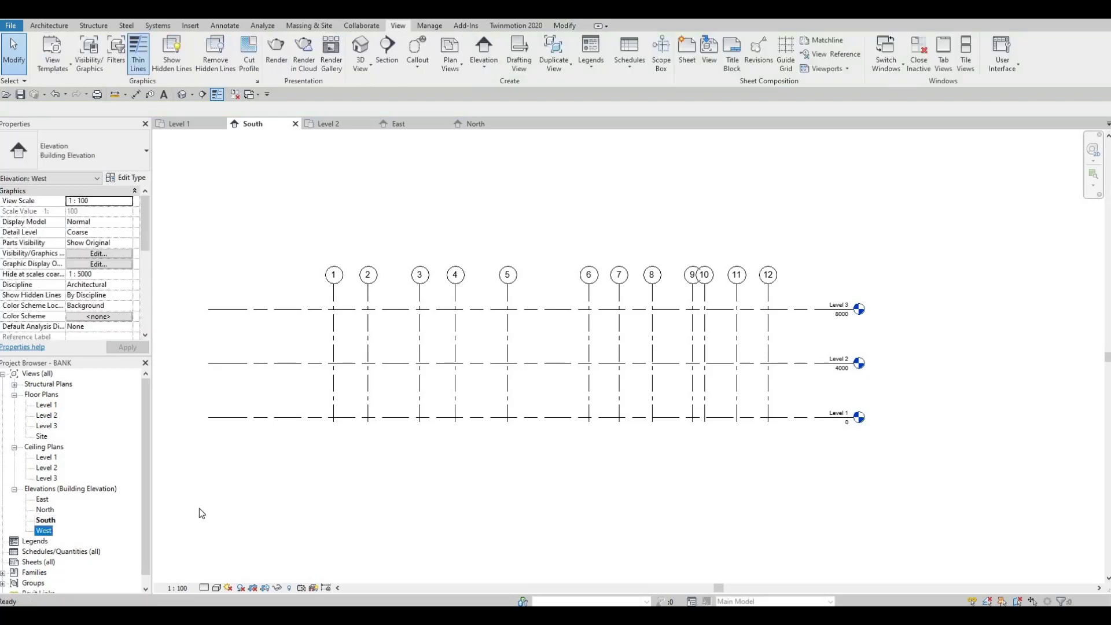
{"action": "scroll", "coordinate": [703, 337], "scroll_direction": "down", "scroll_amount": 2}
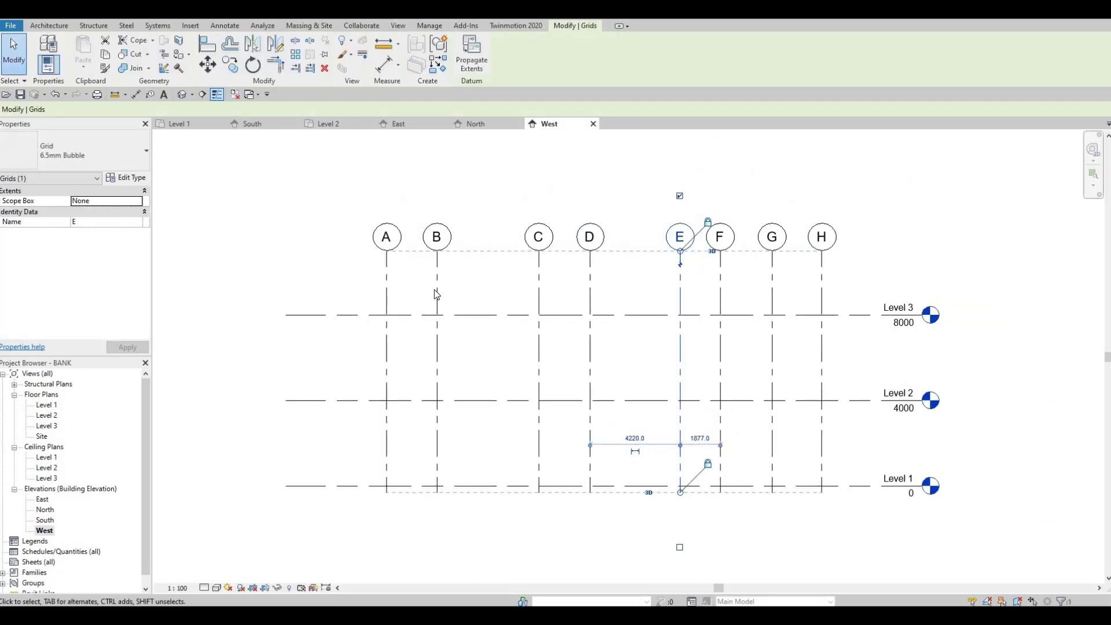
{"action": "key", "text": "Escape"}
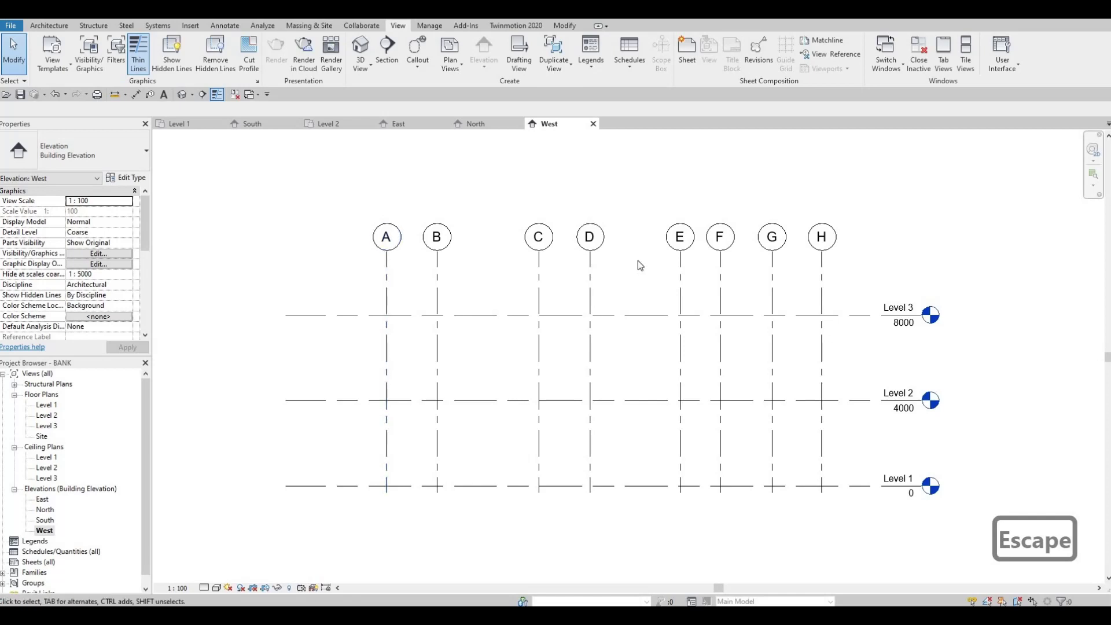
{"action": "double_click", "coordinate": [42, 500]}
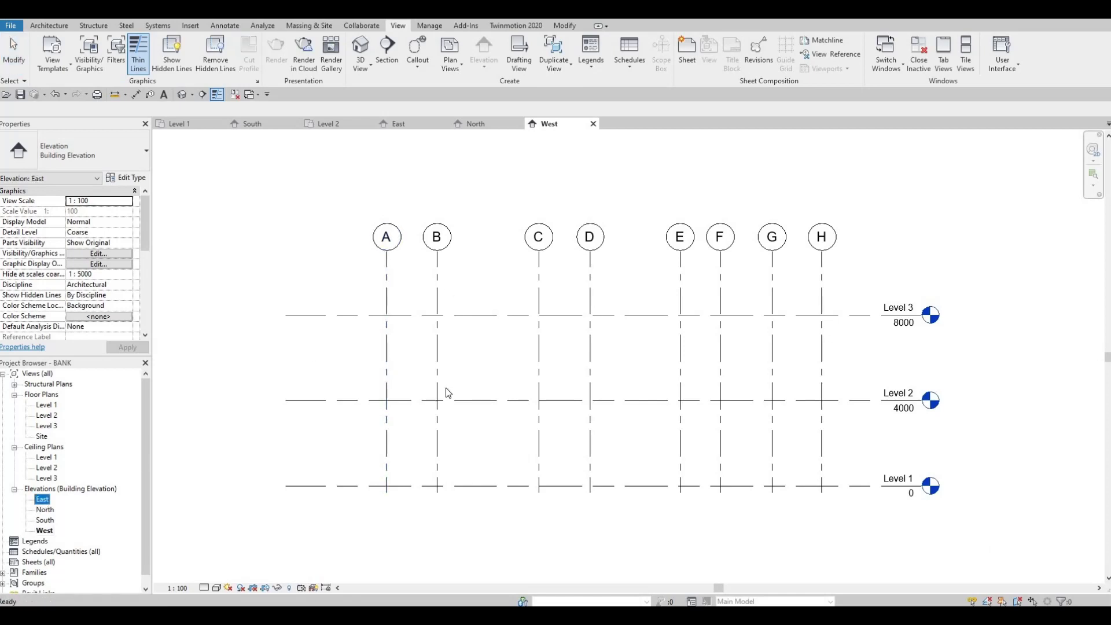
- Add an elbow to the head of grid 10 in the North elevation to separate it from grid 9
{"action": "double_click", "coordinate": [45, 510]}
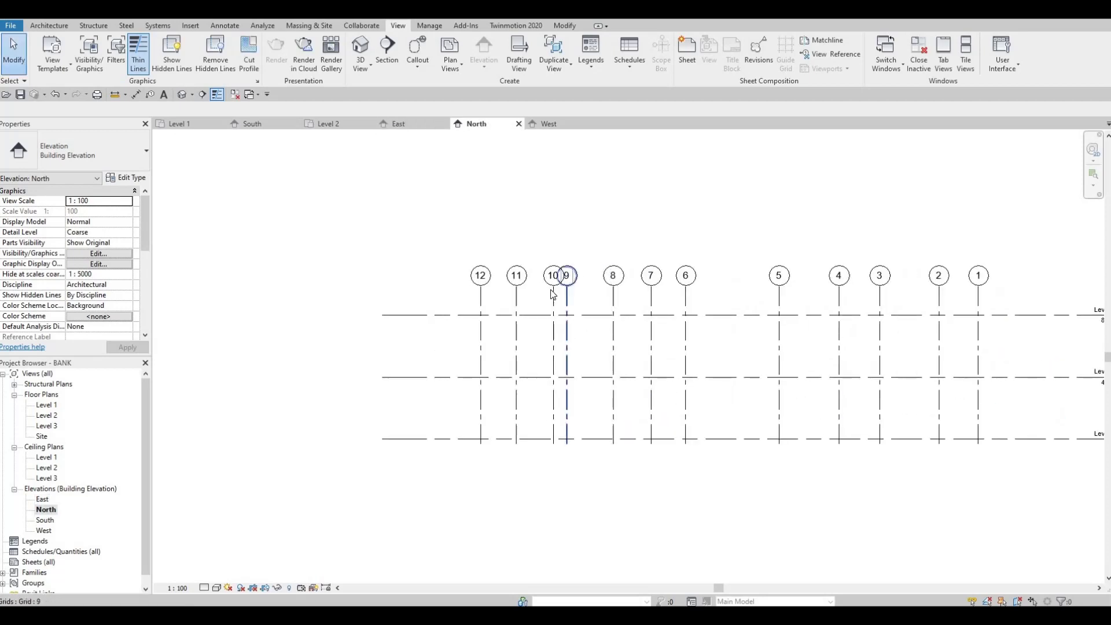
{"action": "scroll", "coordinate": [553, 296], "scroll_direction": "up", "scroll_amount": 2}
{"action": "left_click", "coordinate": [554, 301]}
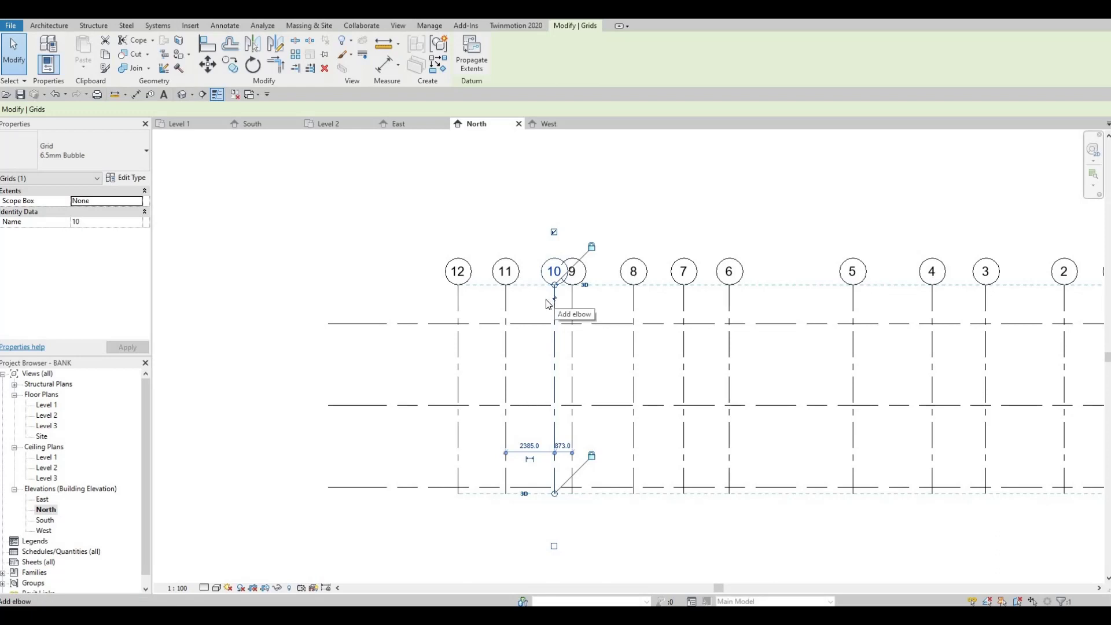
{"action": "left_click", "coordinate": [549, 301]}
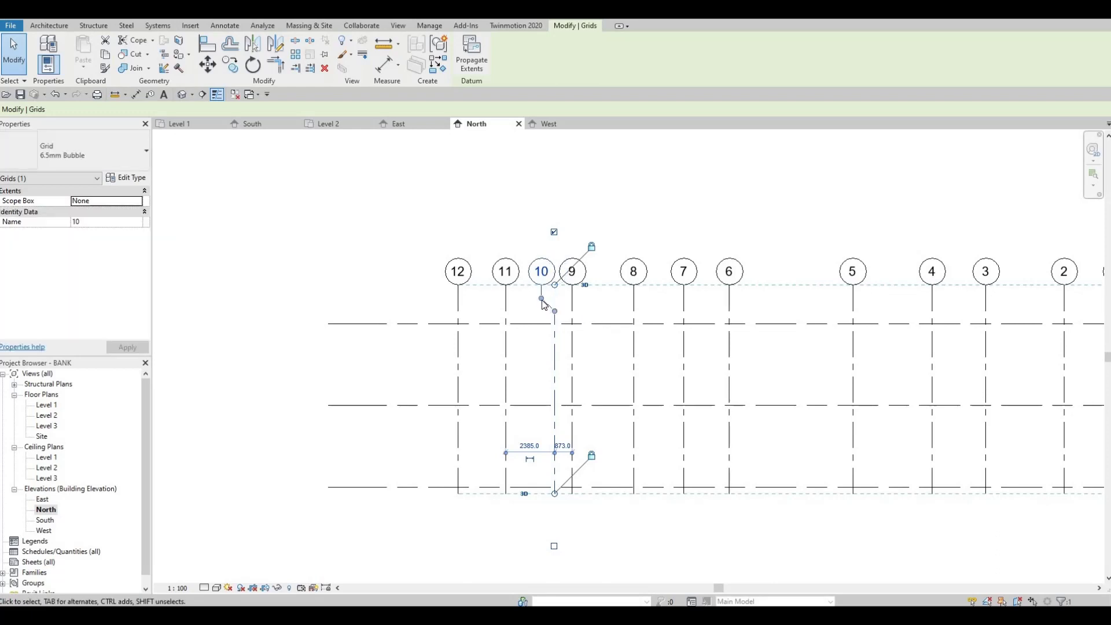
- Add an elbow to the head of grid 10 in the South elevation so its bubble clears grid 9
{"action": "double_click", "coordinate": [46, 521]}
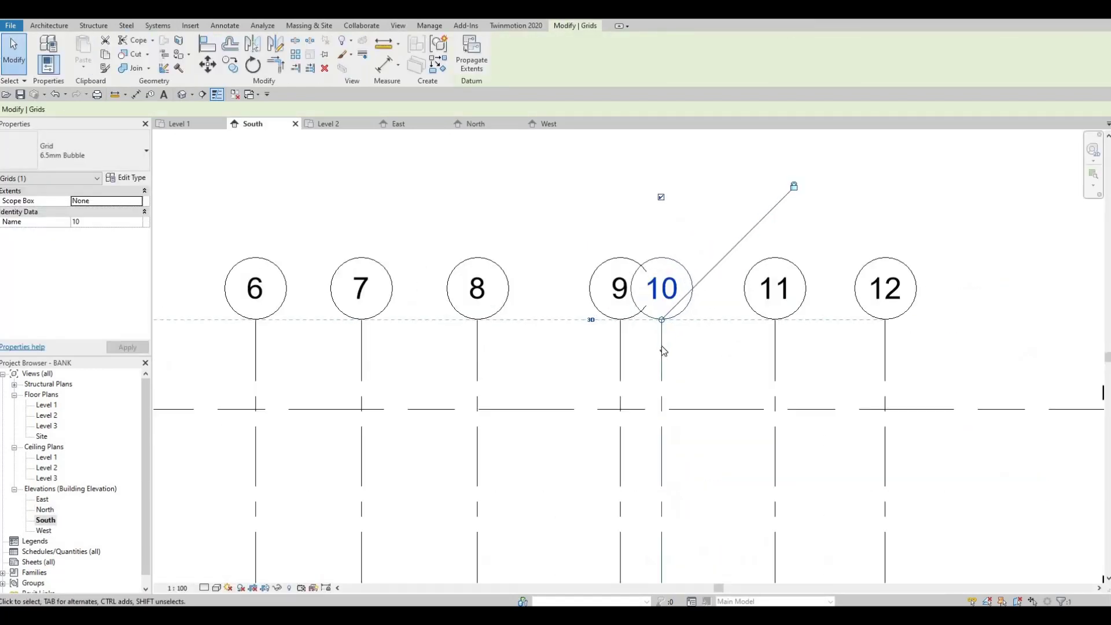
{"action": "left_click", "coordinate": [662, 346]}
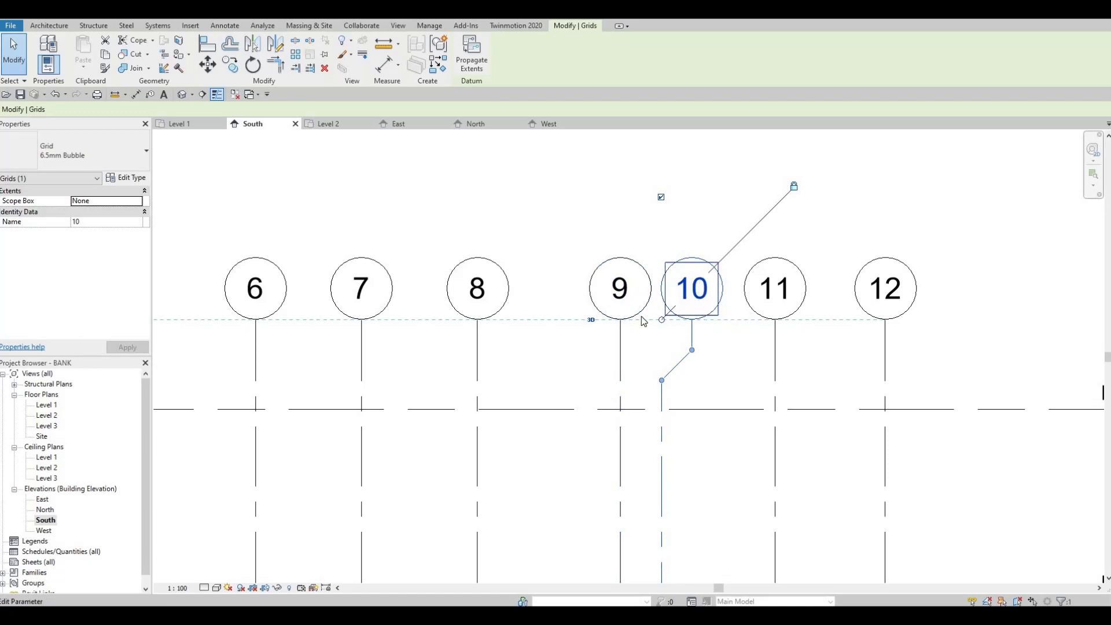
{"action": "scroll", "coordinate": [589, 330], "scroll_direction": "down", "scroll_amount": 4}
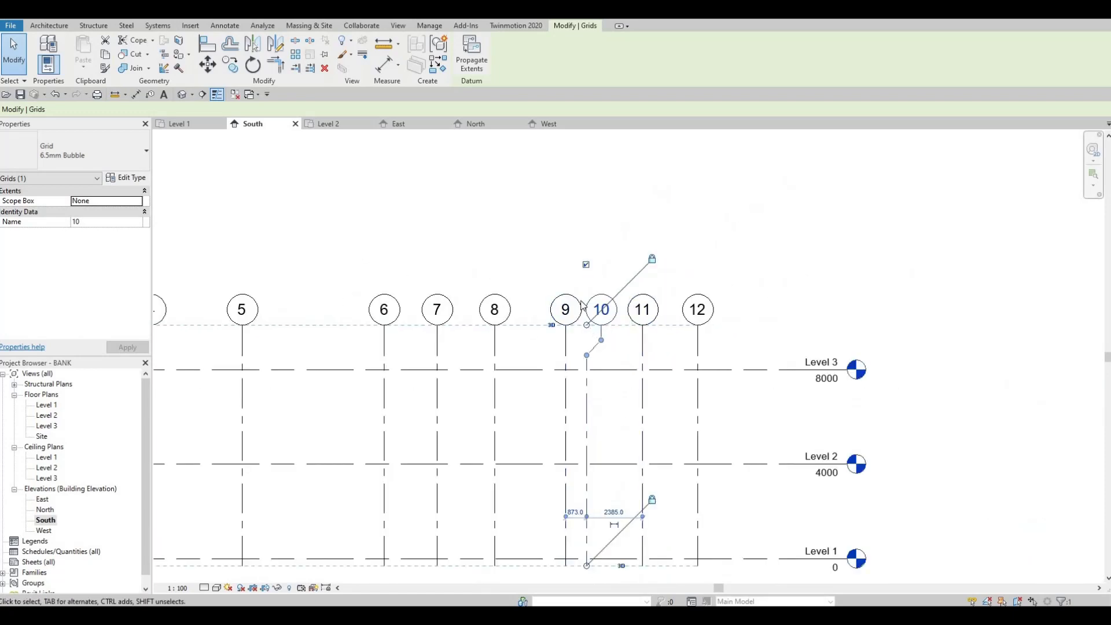
{"action": "scroll", "coordinate": [596, 302], "scroll_direction": "down", "scroll_amount": 2}
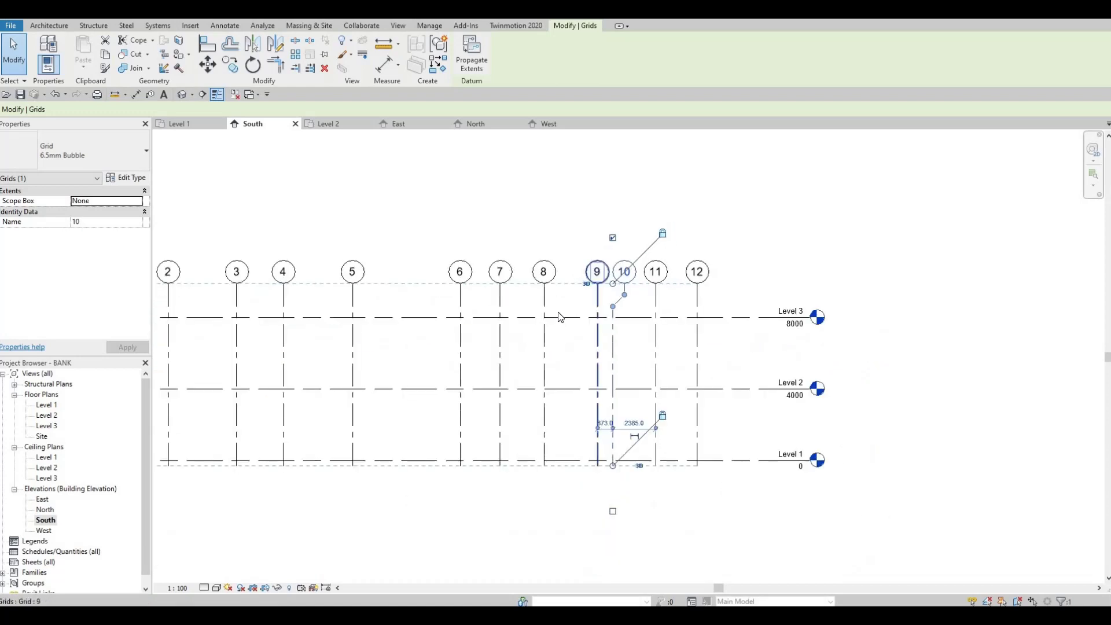
{"action": "key", "text": "Escape"}
{"action": "key", "text": "Escape"}
{"action": "scroll", "coordinate": [641, 338], "scroll_direction": "down", "scroll_amount": 2}
{"action": "scroll", "coordinate": [743, 339], "scroll_direction": "down", "scroll_amount": 1}
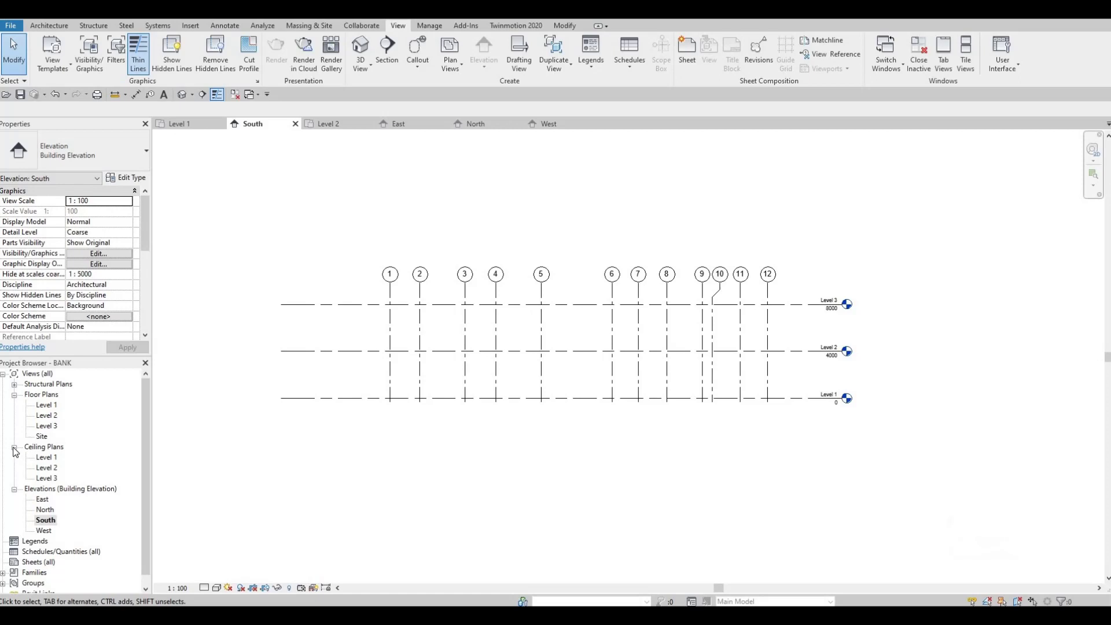
- Collapse the ceiling plans, switch to the Level 1 floor plan and close all inactive views
{"action": "left_click", "coordinate": [14, 449]}
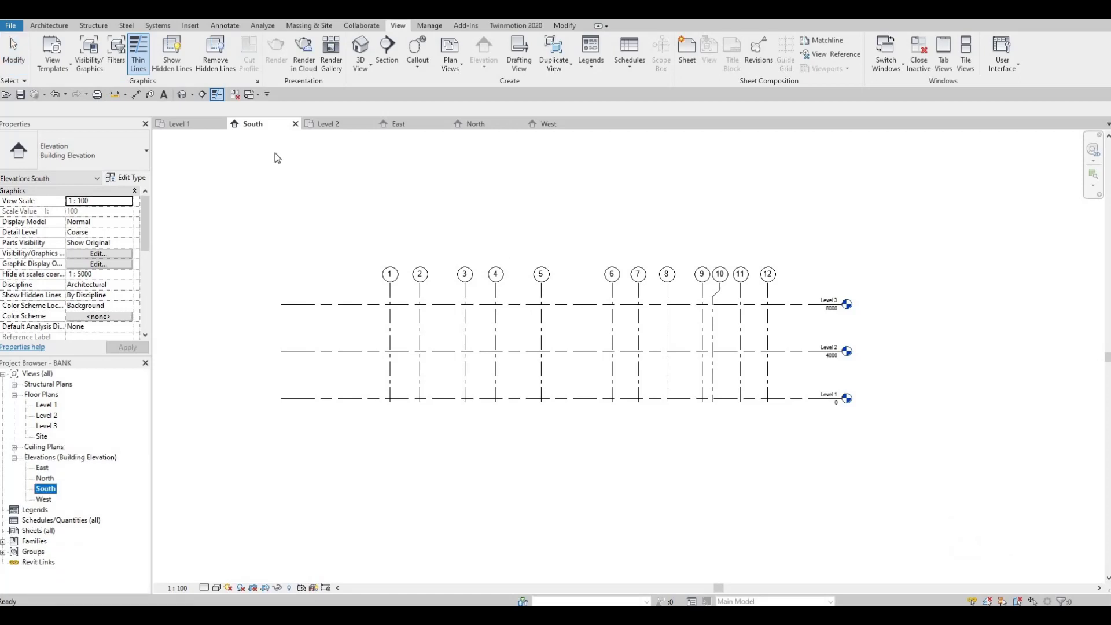
{"action": "left_click", "coordinate": [191, 123]}
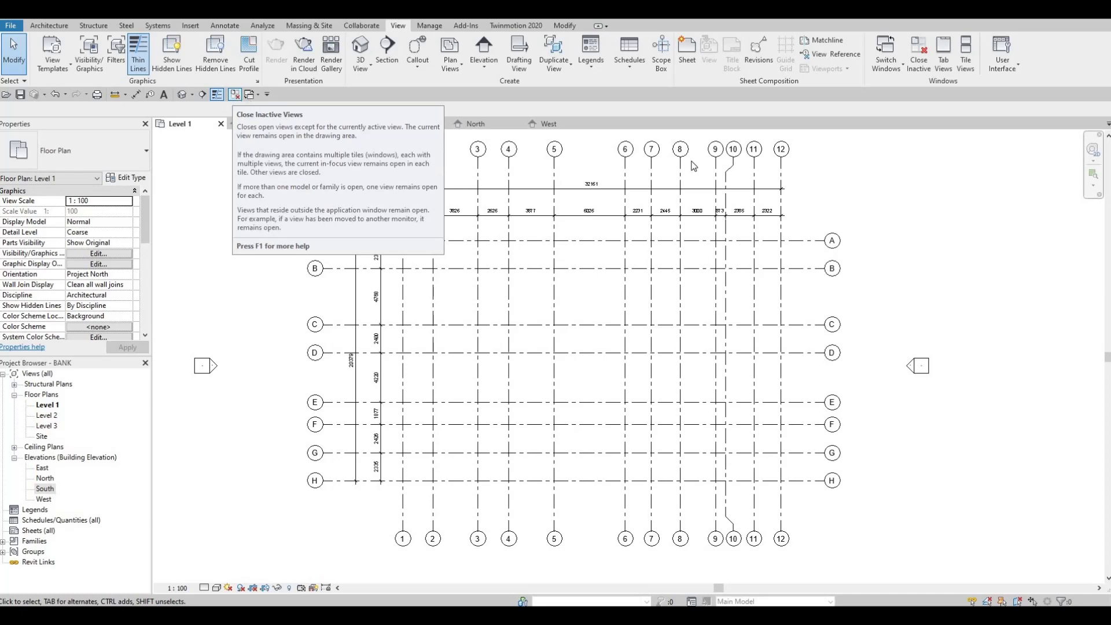
{"action": "left_click", "coordinate": [237, 96]}
- Center the full grid layout in the Level 1 floor plan and save the project
{"action": "scroll", "coordinate": [737, 267], "scroll_direction": "down", "scroll_amount": 3}
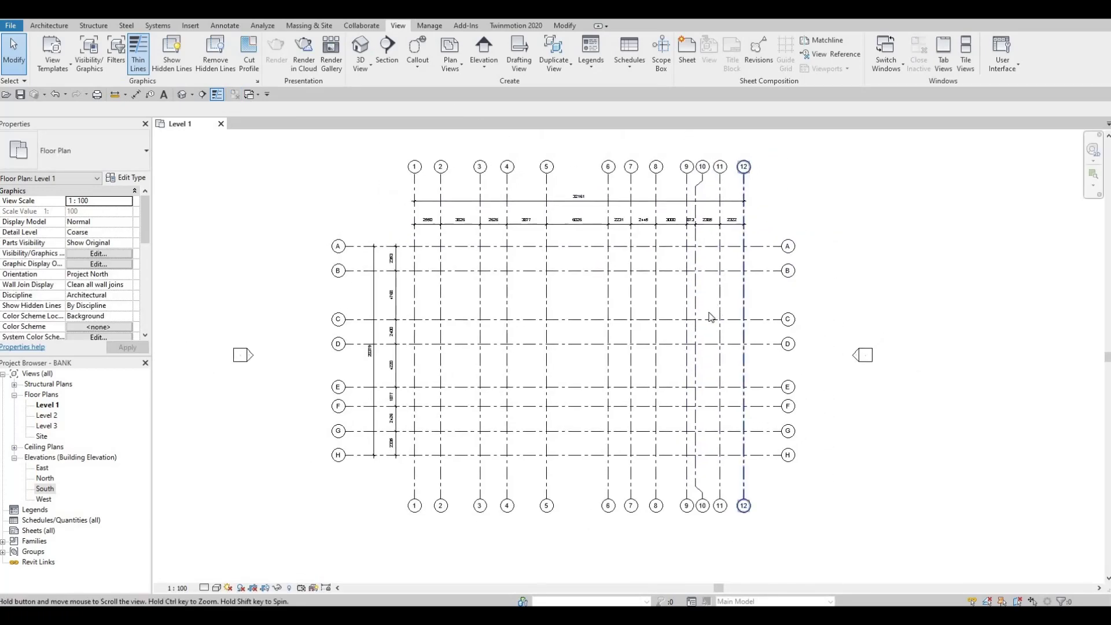
{"action": "middle_click_drag", "start_coordinate": [556, 255], "coordinate": [547, 263]}
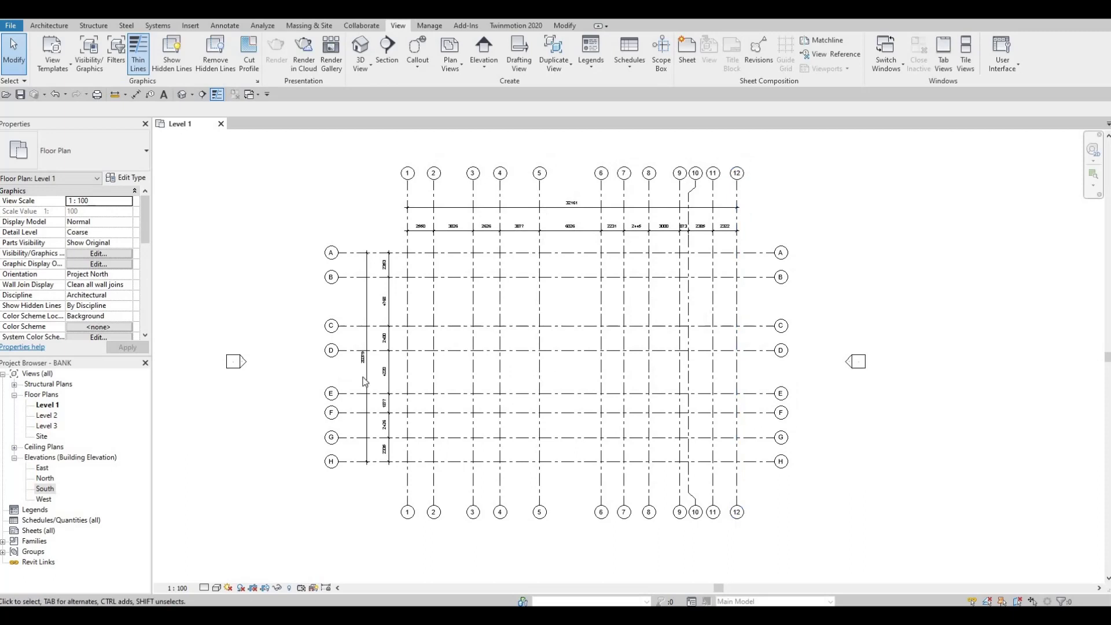
{"action": "left_click", "coordinate": [20, 94]}
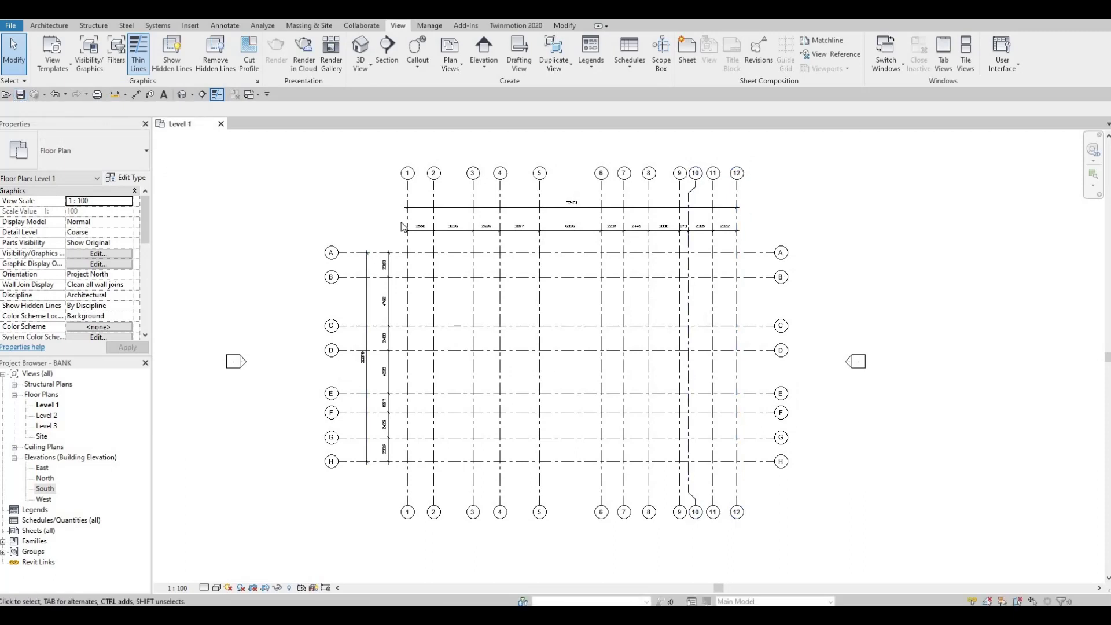